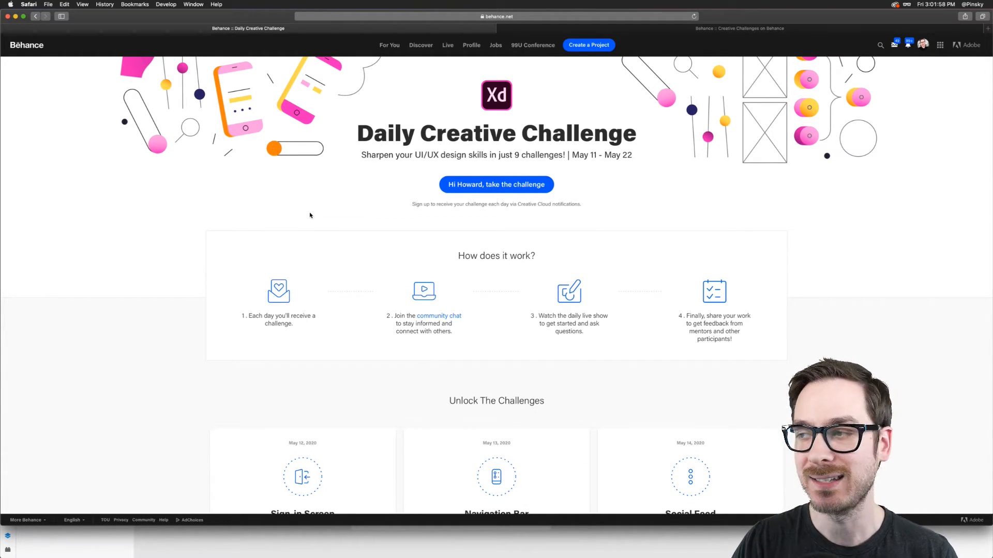
- Examine the sign-up area and the first instruction under How does it work on the Daily Creative Challenge page
{"action": "right_click", "coordinate": [485, 165]}
{"action": "key", "text": "super+alt+8"}
{"action": "key", "text": "Escape"}
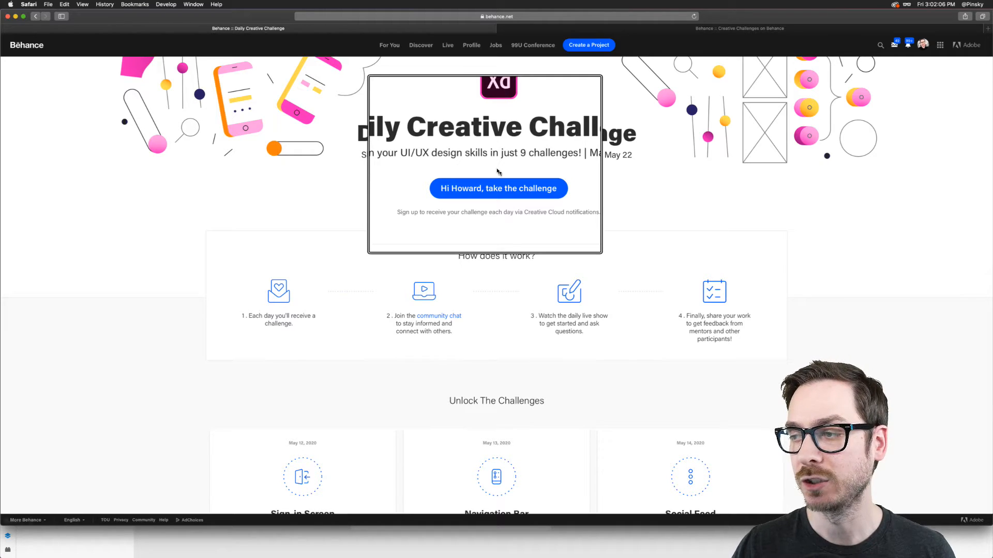
{"action": "key", "text": "super+alt+8"}
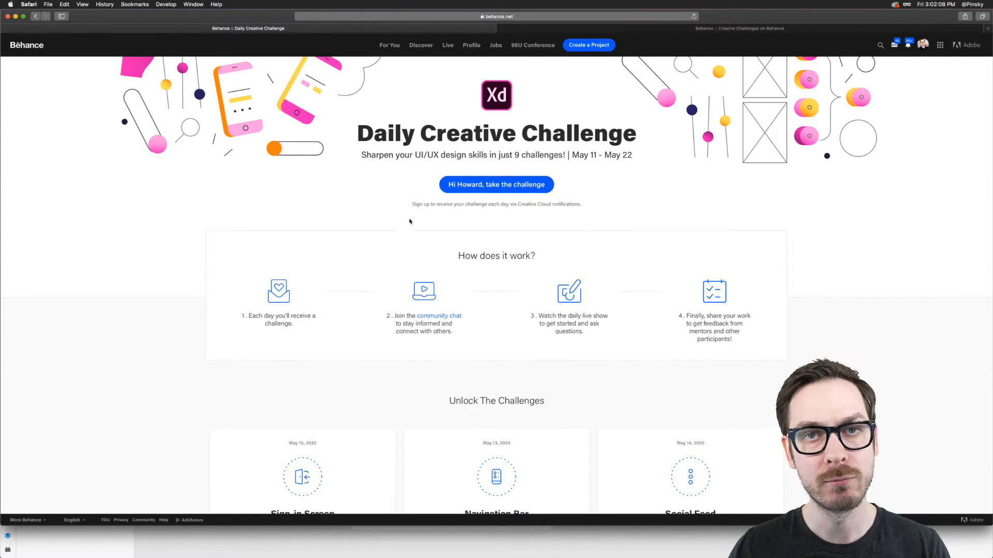
{"action": "key", "text": "super+alt+8"}
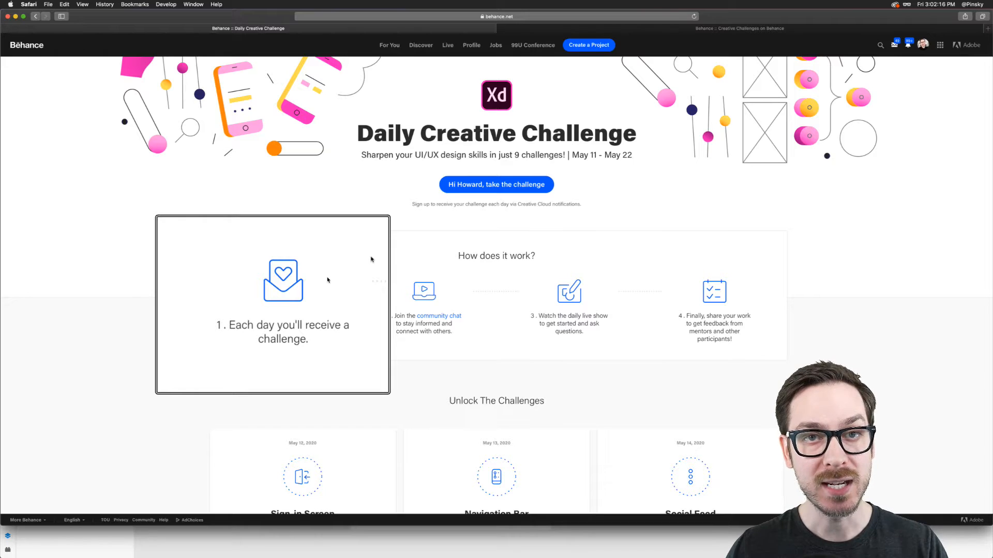
{"action": "key", "text": "super+alt+8"}
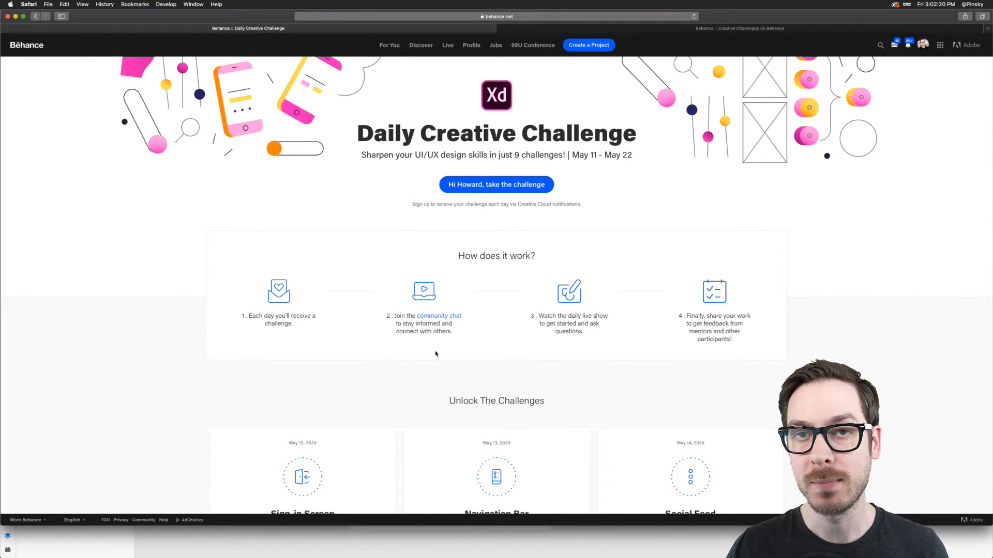
- Switch to Discord and open the current-challenge channel on the Adobe XD server
{"action": "left_click", "coordinate": [436, 356]}
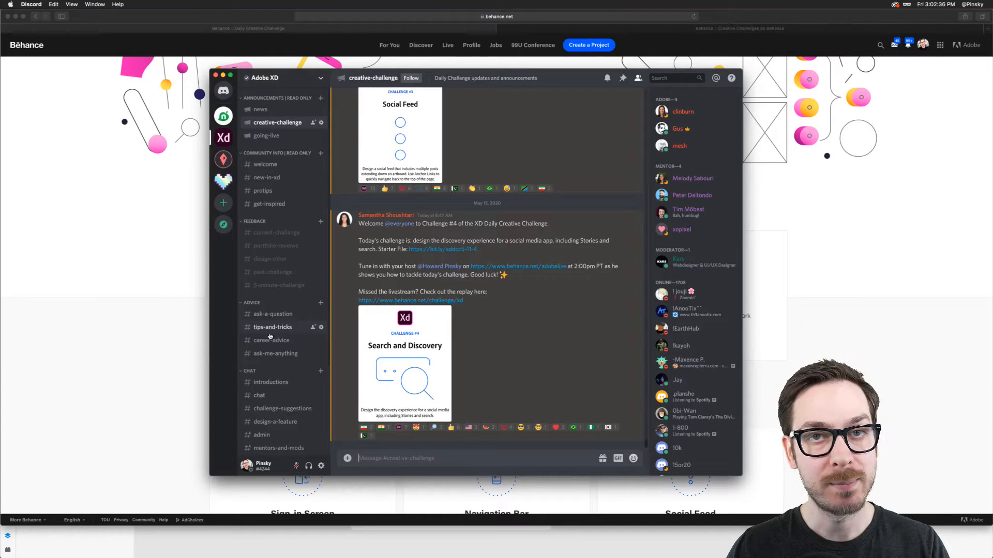
{"action": "left_click", "coordinate": [274, 239]}
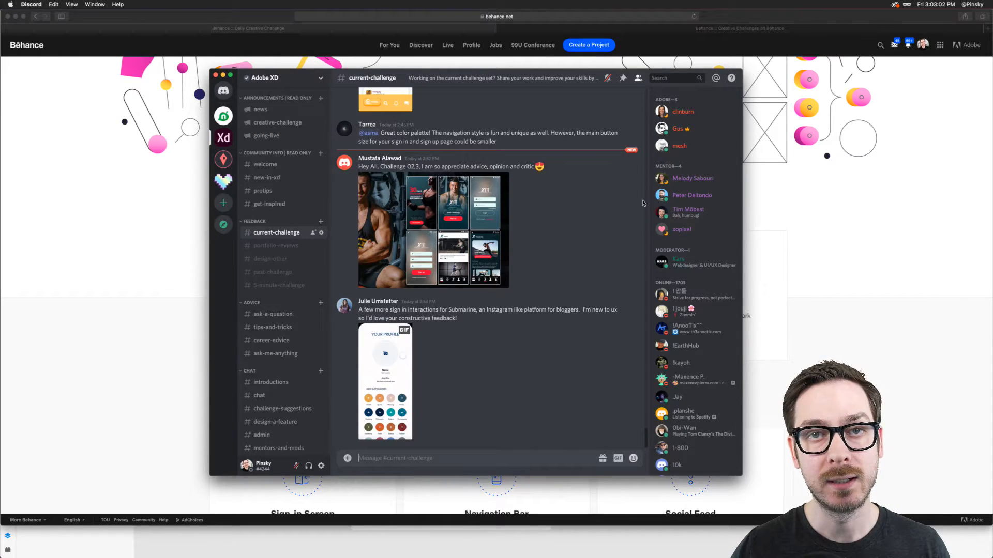
- Switch back to Safari and browse the XD, Photoshop and Illustrator categories of the Creative Challenges gallery
{"action": "key", "text": "super+tab"}
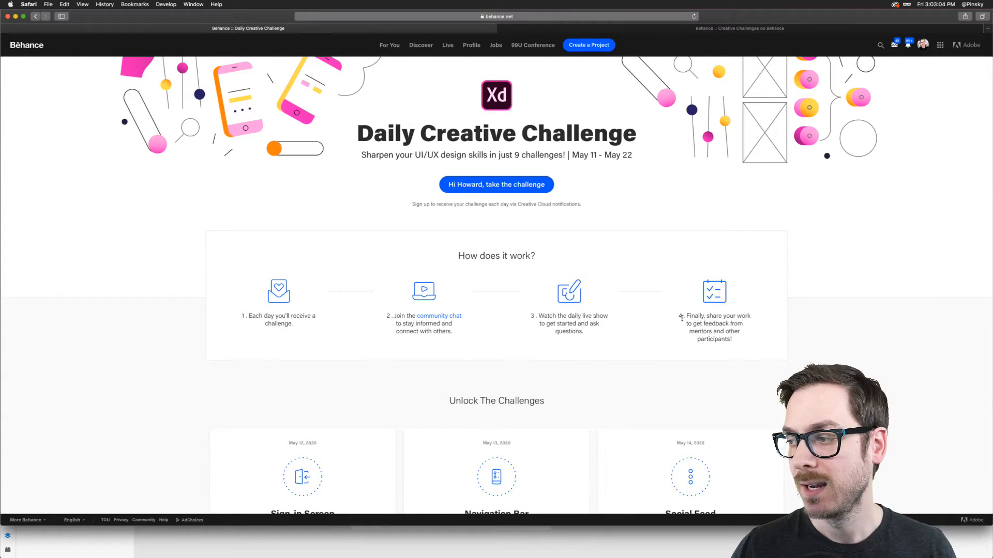
{"action": "key", "text": "alt+super+8"}
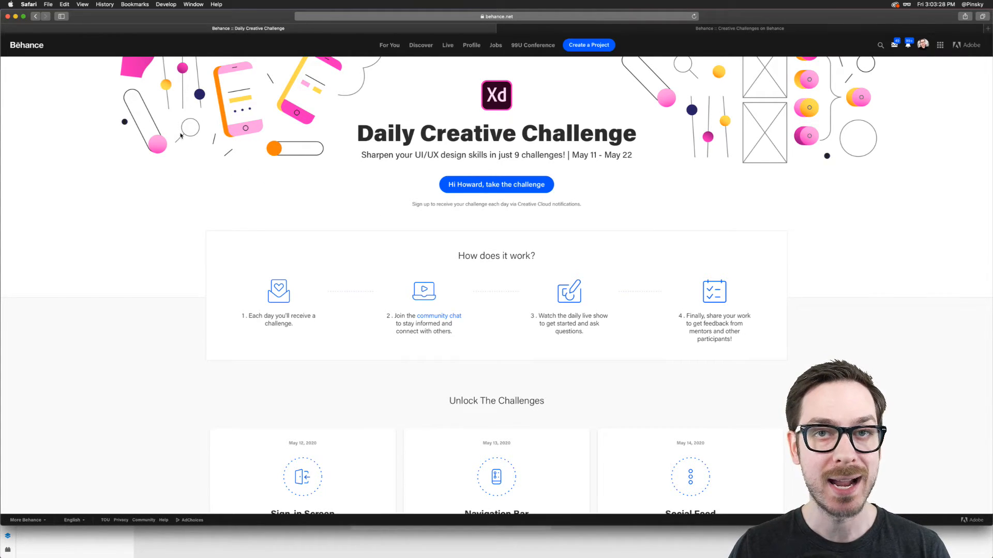
{"action": "key", "text": "ctrl+Tab"}
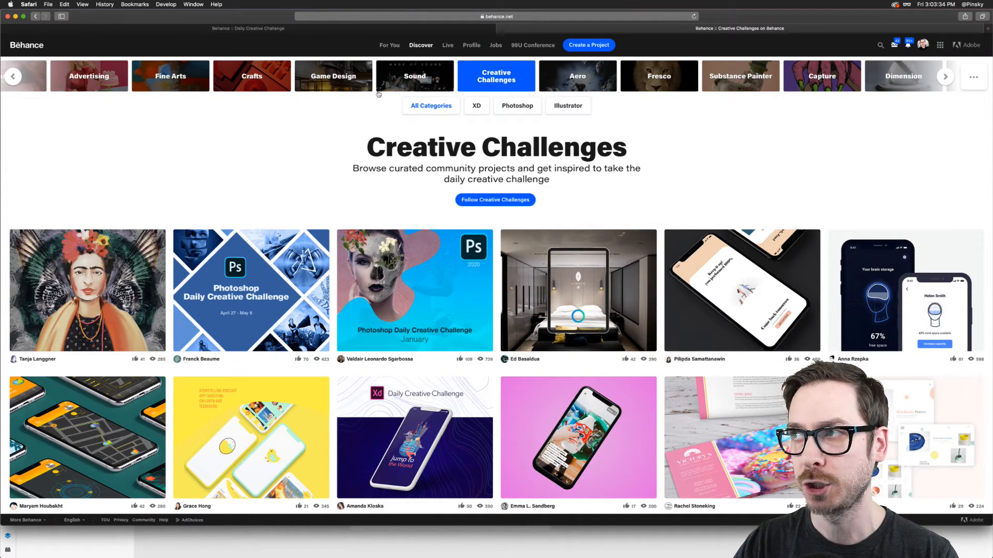
{"action": "key", "text": "super+l"}
{"action": "key", "text": "Escape"}
{"action": "key", "text": "Escape"}
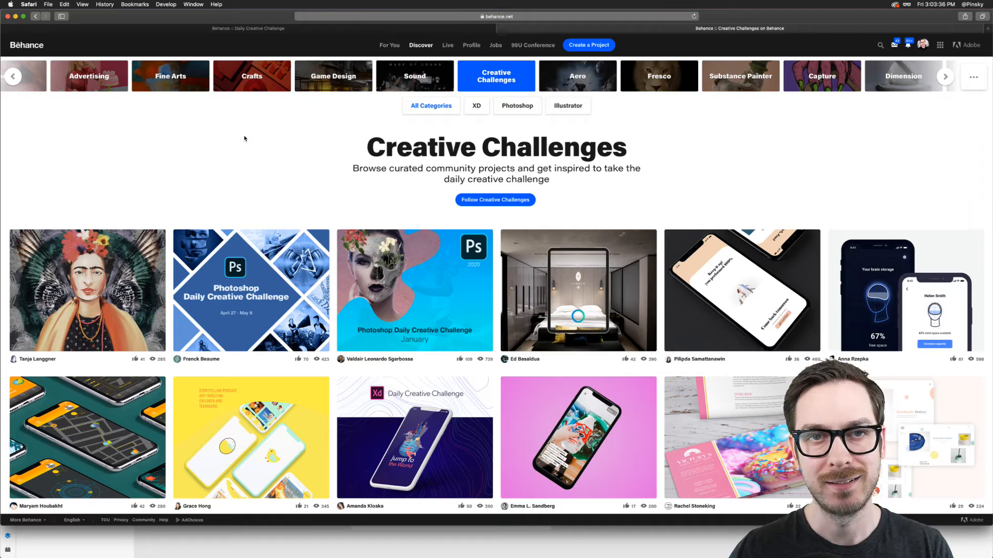
{"action": "left_click", "coordinate": [478, 106]}
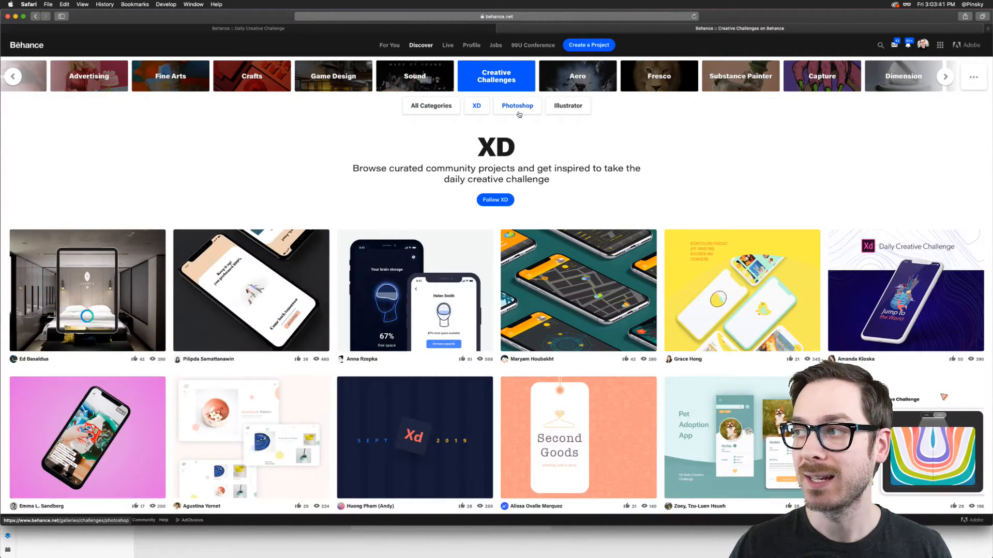
{"action": "left_click", "coordinate": [519, 110]}
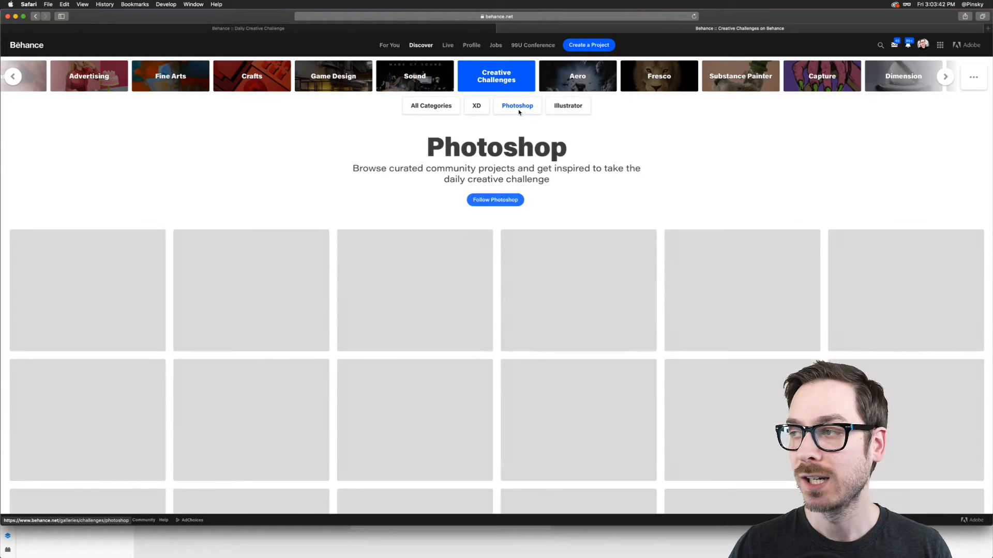
{"action": "left_click", "coordinate": [565, 112]}
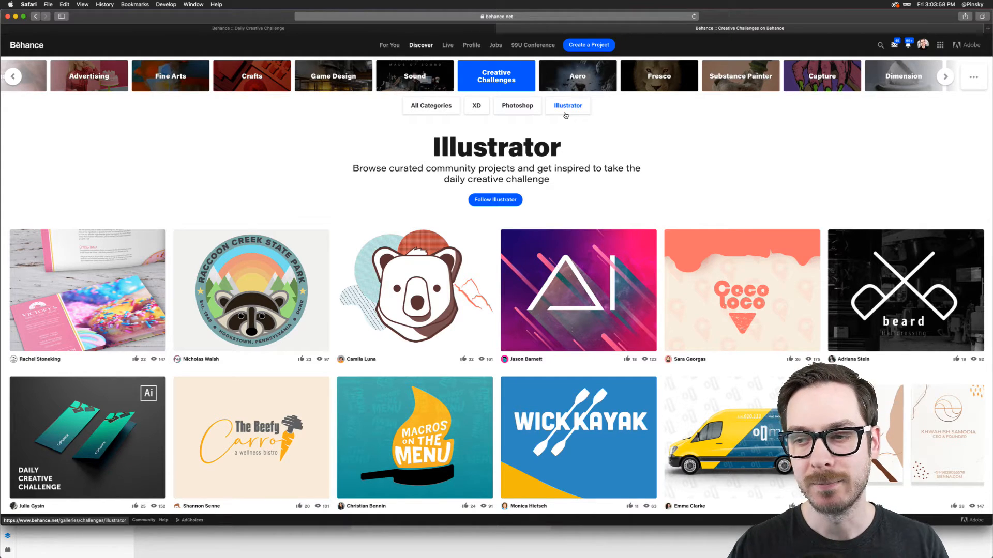
- Return to the Daily Creative Challenge page and examine the unlocked challenge cards from Sign-in Screen to Search and Discovery
{"action": "left_click", "coordinate": [224, 29]}
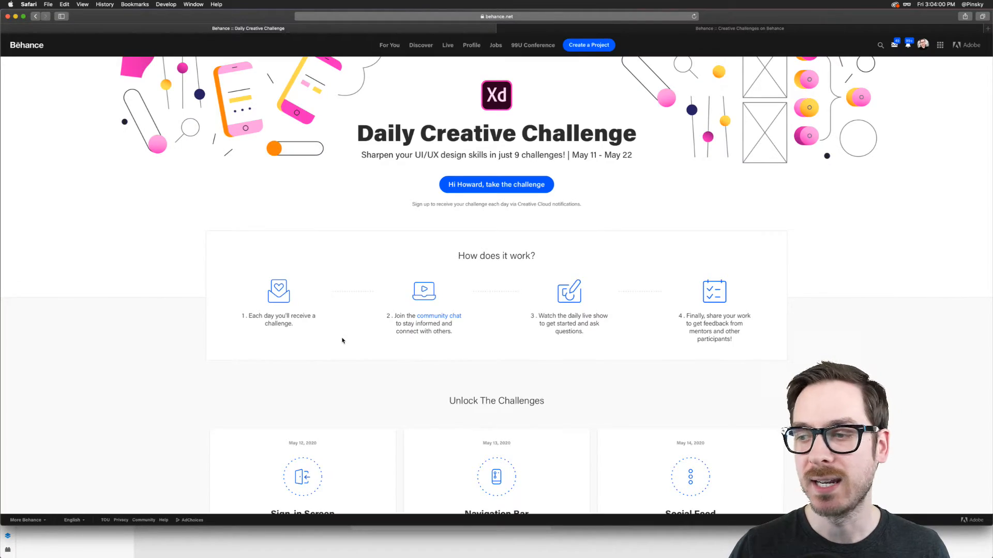
{"action": "scroll", "coordinate": [342, 341], "scroll_direction": "down", "scroll_amount": 5}
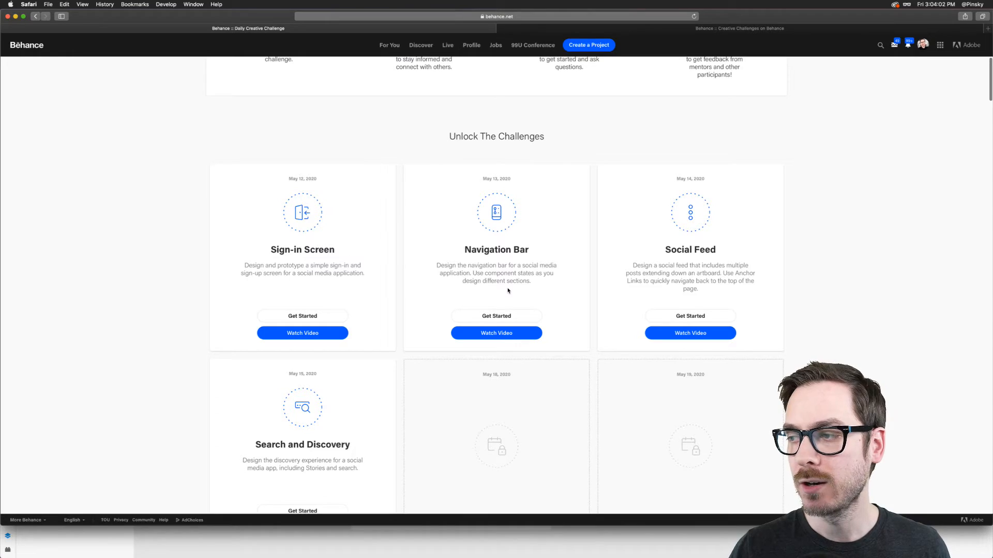
{"action": "scroll", "coordinate": [508, 291], "scroll_direction": "up", "scroll_amount": 5, "text": "ctrl"}
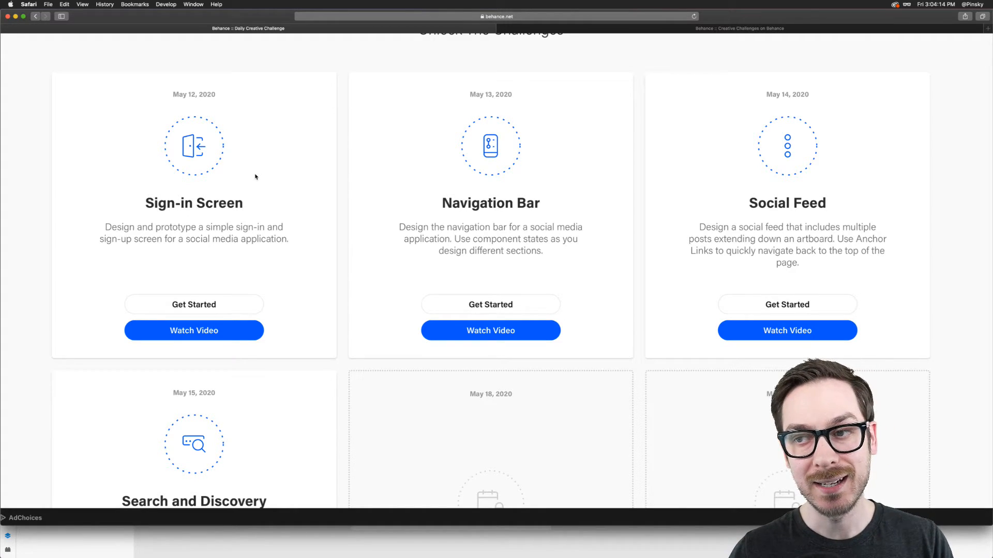
{"action": "scroll", "coordinate": [255, 177], "scroll_direction": "right", "scroll_amount": 5}
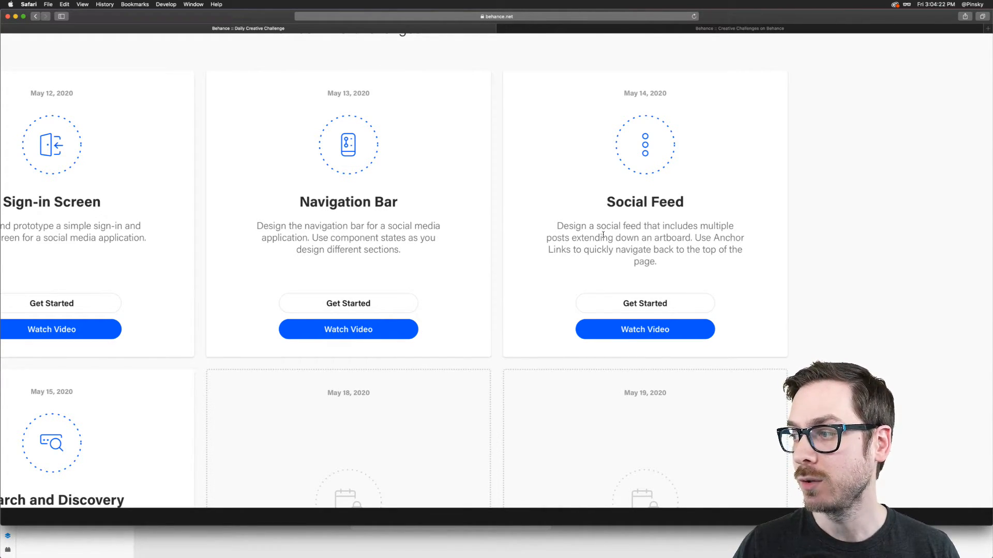
{"action": "scroll", "coordinate": [597, 254], "scroll_direction": "left", "scroll_amount": 5}
{"action": "scroll", "coordinate": [597, 255], "scroll_direction": "down", "scroll_amount": 5}
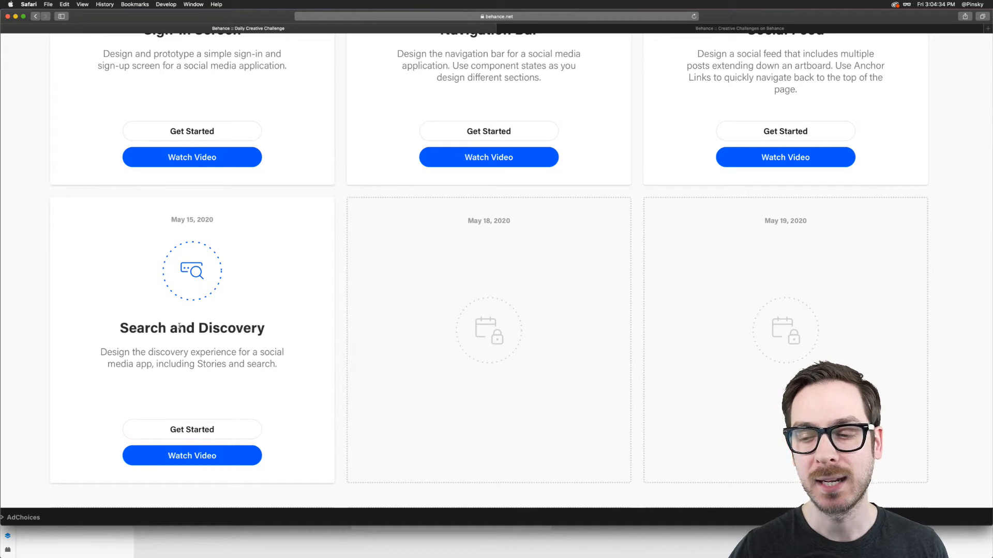
- Glance at the Day 2 document in Adobe XD, and return to Safari to review the challenge cards again
{"action": "left_click", "coordinate": [225, 540]}
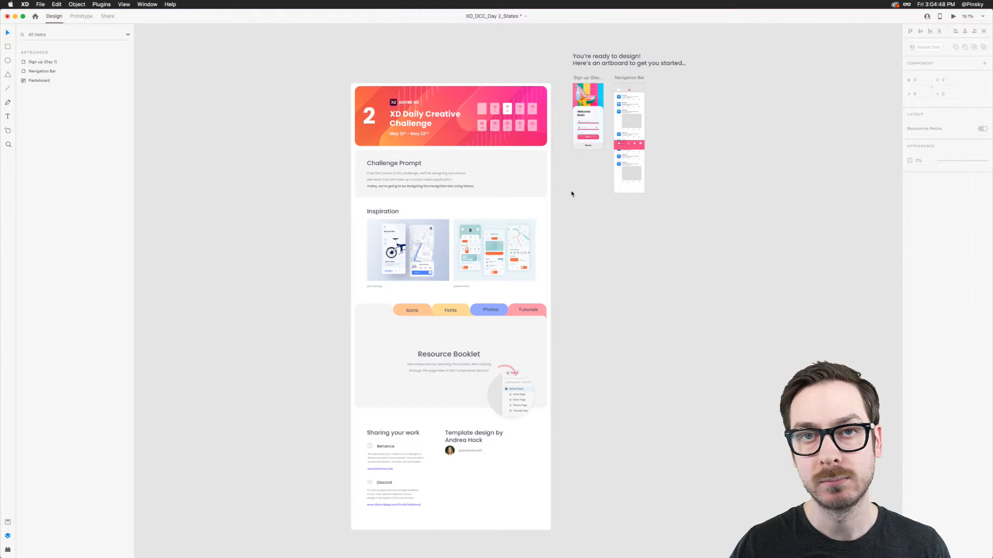
{"action": "key", "text": "super+Tab"}
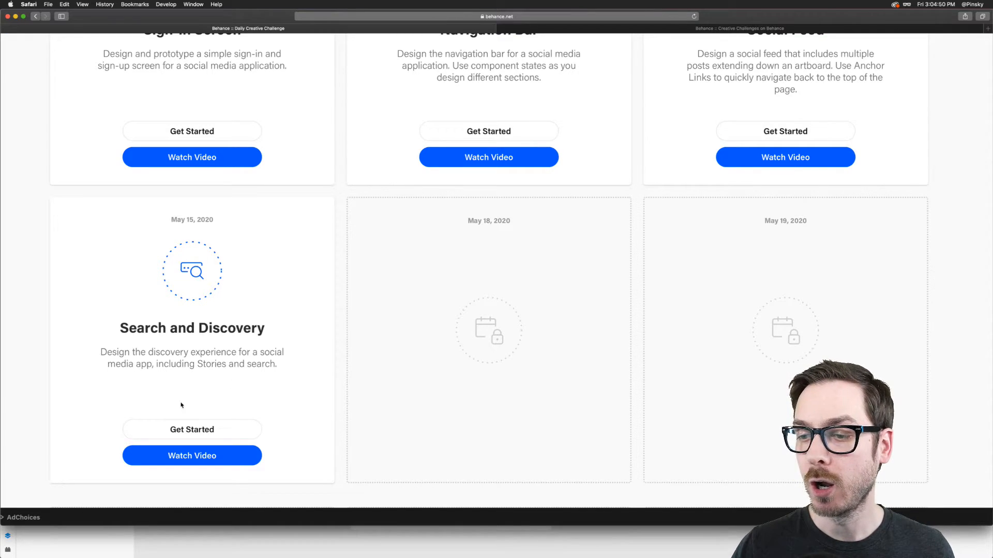
{"action": "scroll", "coordinate": [171, 429], "scroll_direction": "up", "scroll_amount": 1}
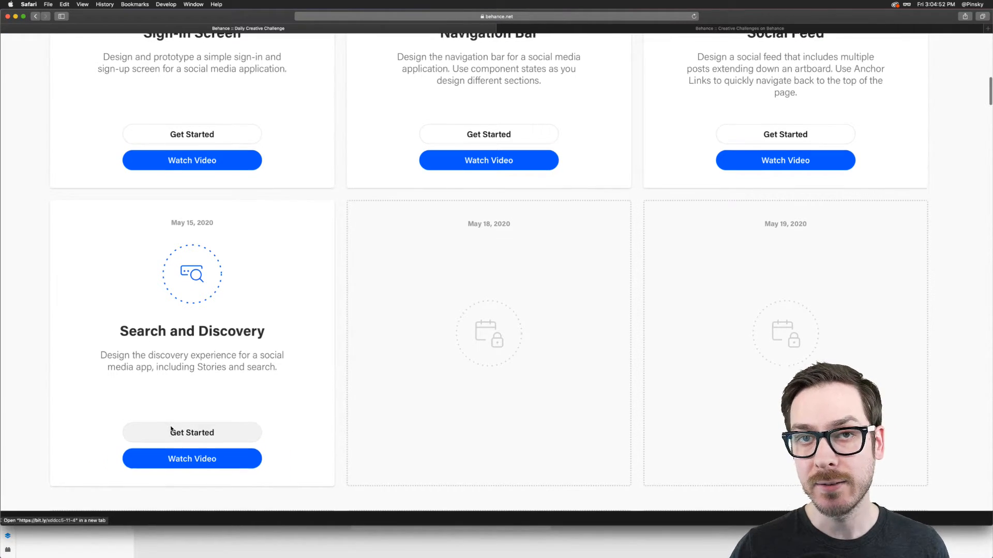
{"action": "scroll", "coordinate": [171, 429], "scroll_direction": "up", "scroll_amount": 2}
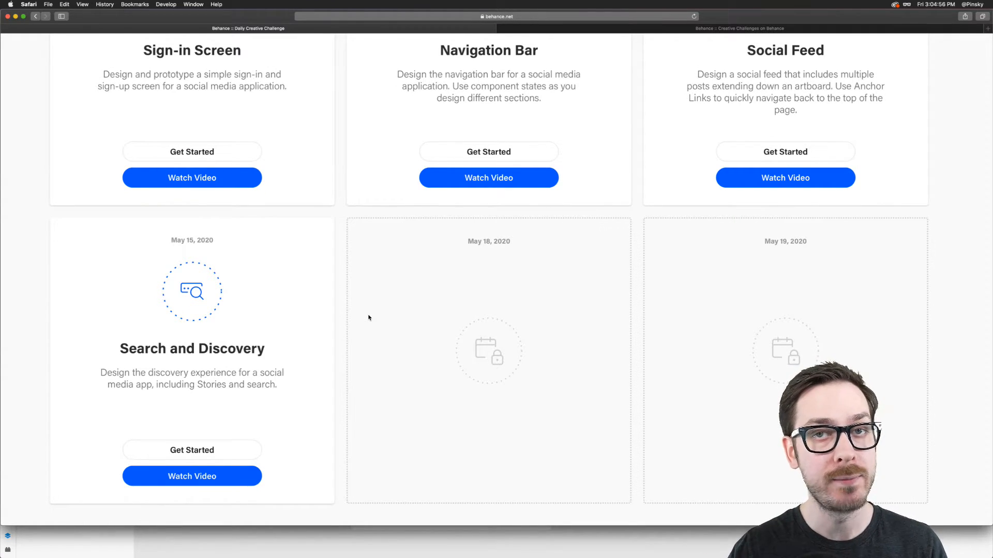
{"action": "scroll", "coordinate": [270, 175], "scroll_direction": "up", "scroll_amount": 4}
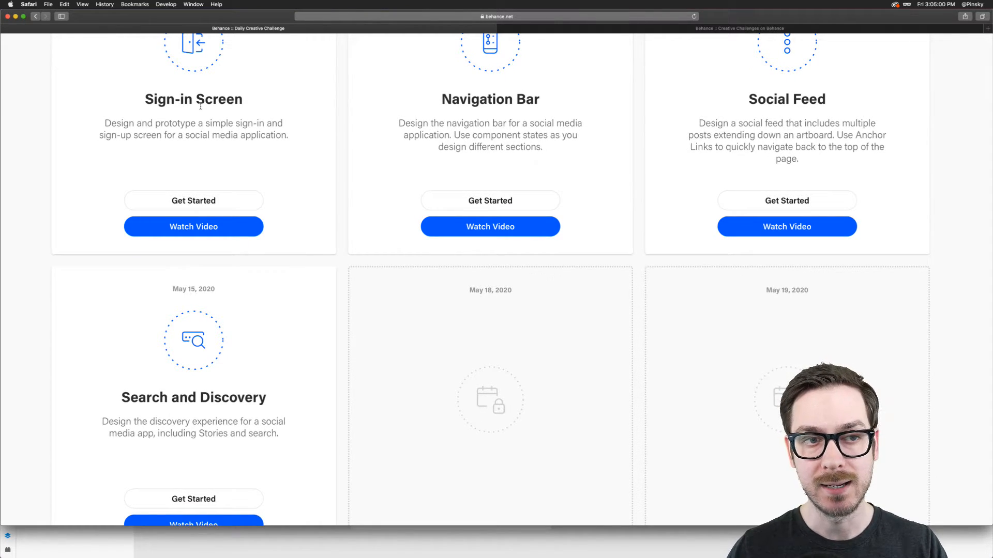
- Switch to Adobe XD and inspect the Sign up (Day 1) and Navigation Bar artboards up close
{"action": "key", "text": "super+Tab"}
{"action": "scroll", "coordinate": [639, 106], "scroll_direction": "up", "scroll_amount": 5}
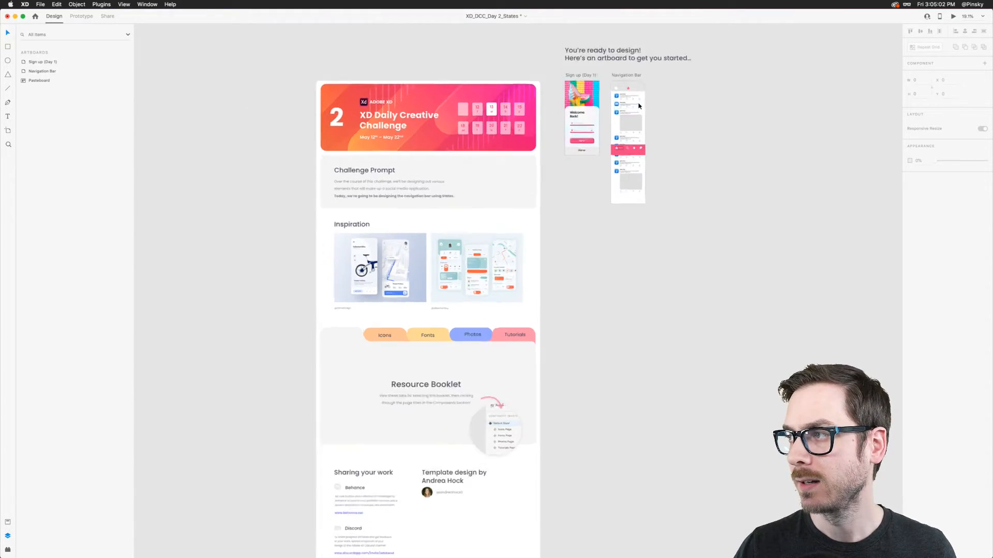
{"action": "scroll", "coordinate": [640, 106], "scroll_direction": "up", "scroll_amount": 3}
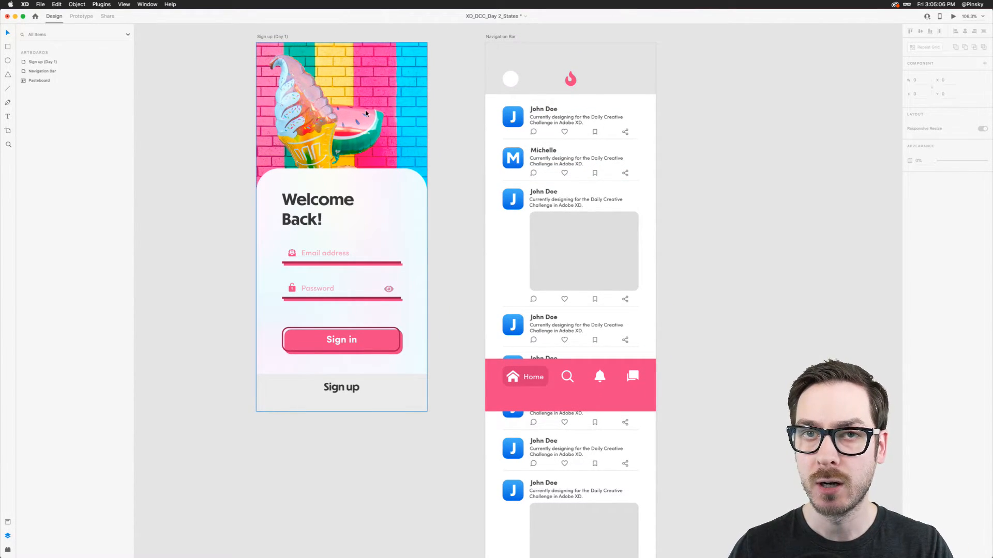
{"action": "scroll", "coordinate": [572, 143], "scroll_direction": "right", "scroll_amount": 2}
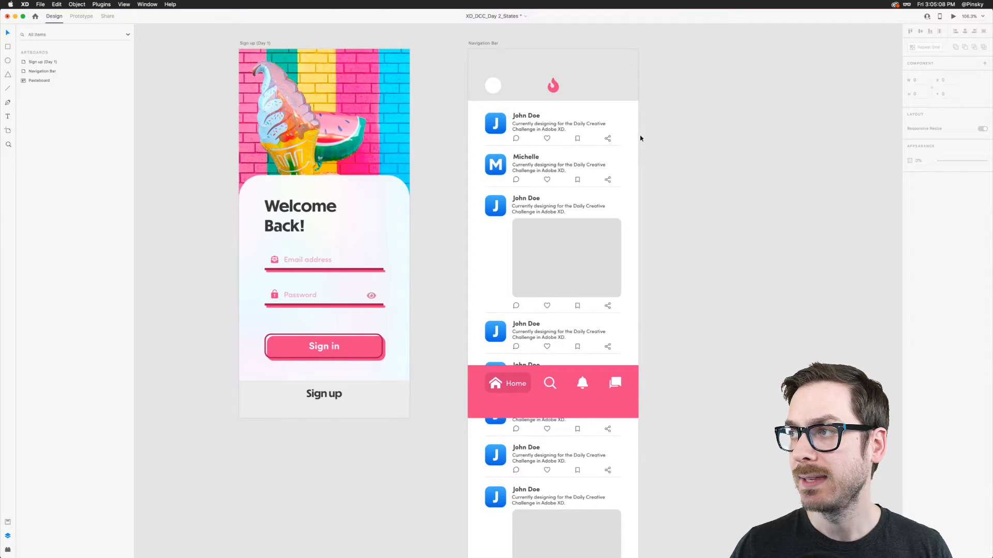
{"action": "scroll", "coordinate": [640, 138], "scroll_direction": "up", "scroll_amount": 4}
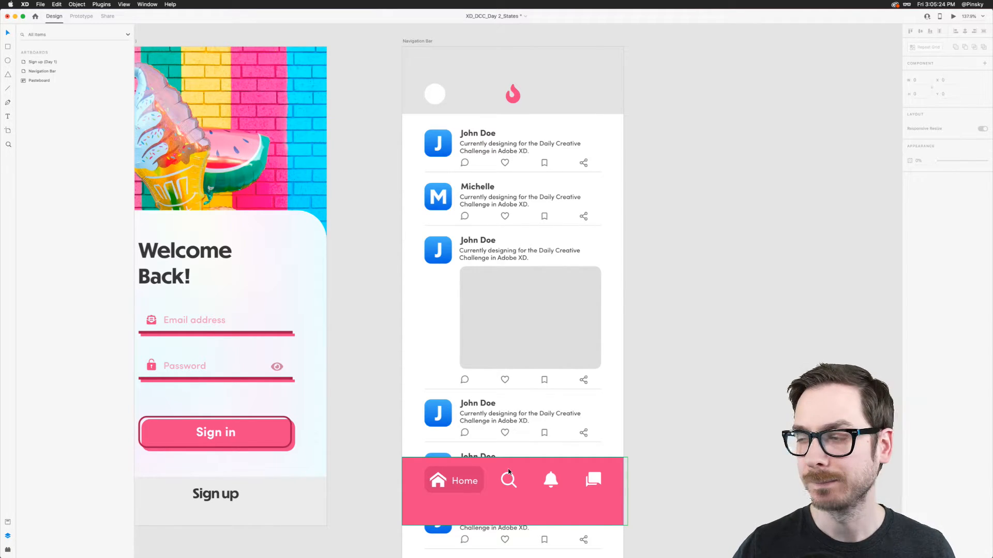
{"action": "scroll", "coordinate": [509, 471], "scroll_direction": "right", "scroll_amount": 1}
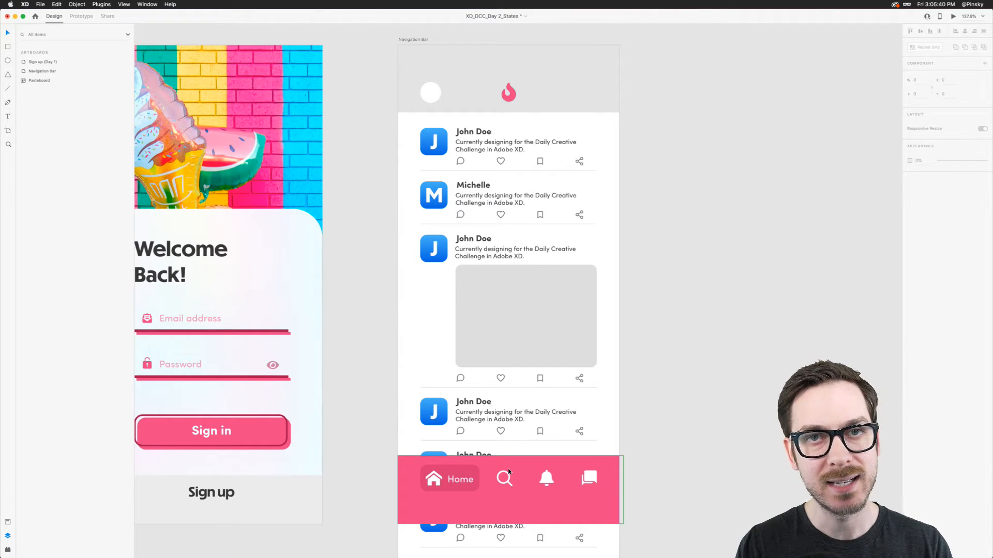
- Move all text and photo posts on the Navigation Bar artboard down together to Y 230, leaving space below the header
{"action": "scroll", "coordinate": [553, 408], "scroll_direction": "right", "scroll_amount": 10}
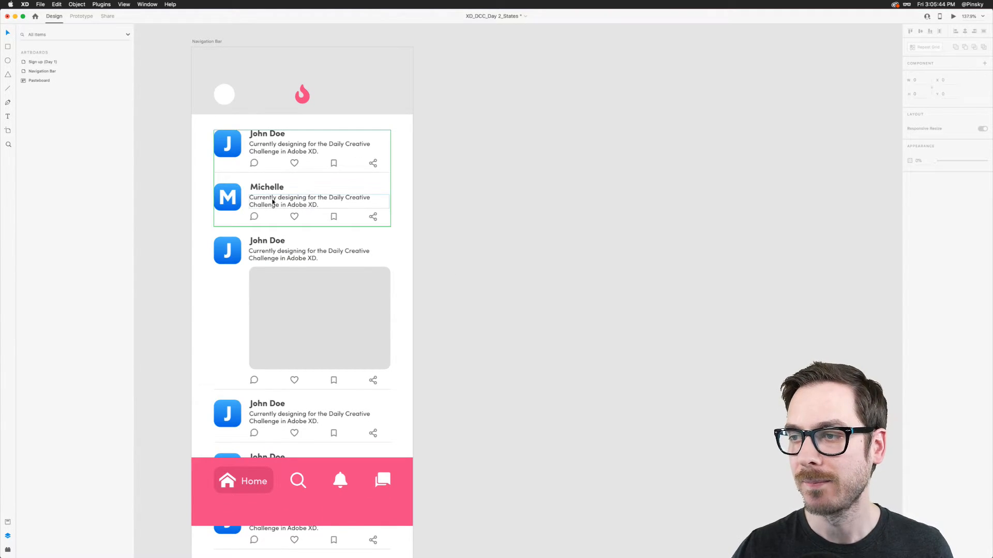
{"action": "left_click", "coordinate": [228, 152]}
{"action": "scroll", "coordinate": [229, 236], "scroll_direction": "down", "scroll_amount": 2}
{"action": "left_click", "coordinate": [233, 225], "text": "shift"}
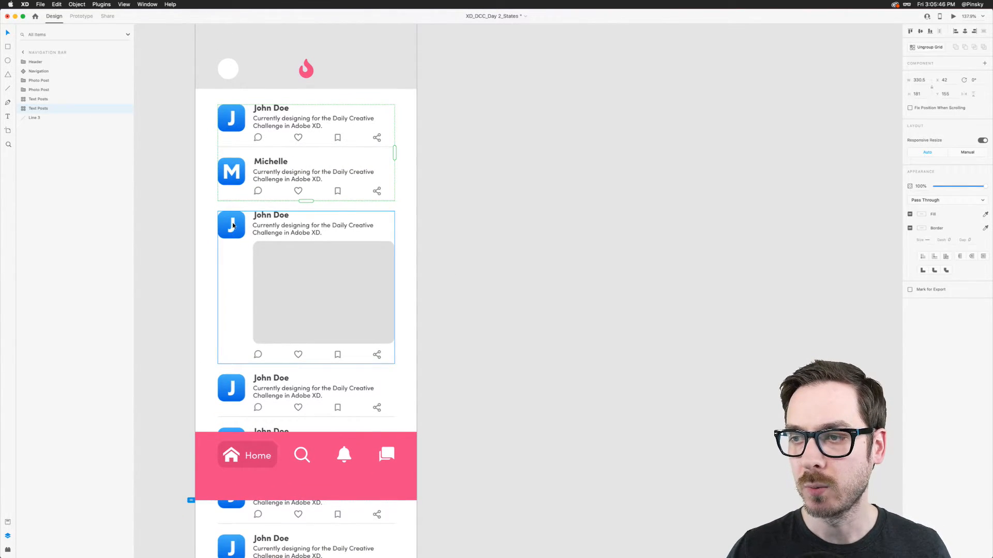
{"action": "left_click", "coordinate": [234, 398], "text": "shift"}
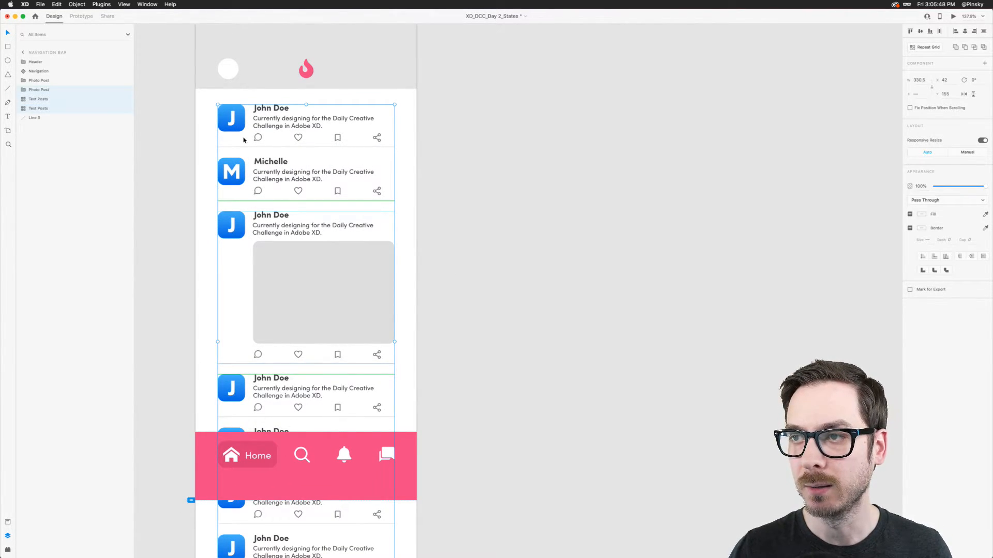
{"action": "scroll", "coordinate": [244, 144], "scroll_direction": "down", "scroll_amount": 6}
{"action": "scroll", "coordinate": [253, 274], "scroll_direction": "up", "scroll_amount": 7}
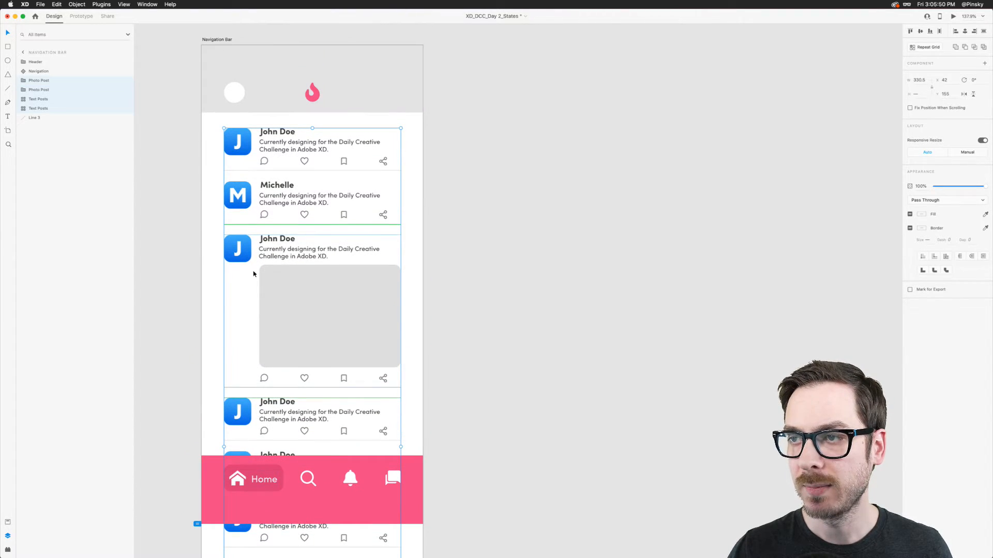
{"action": "left_click_drag", "start_coordinate": [240, 138], "coordinate": [239, 178]}
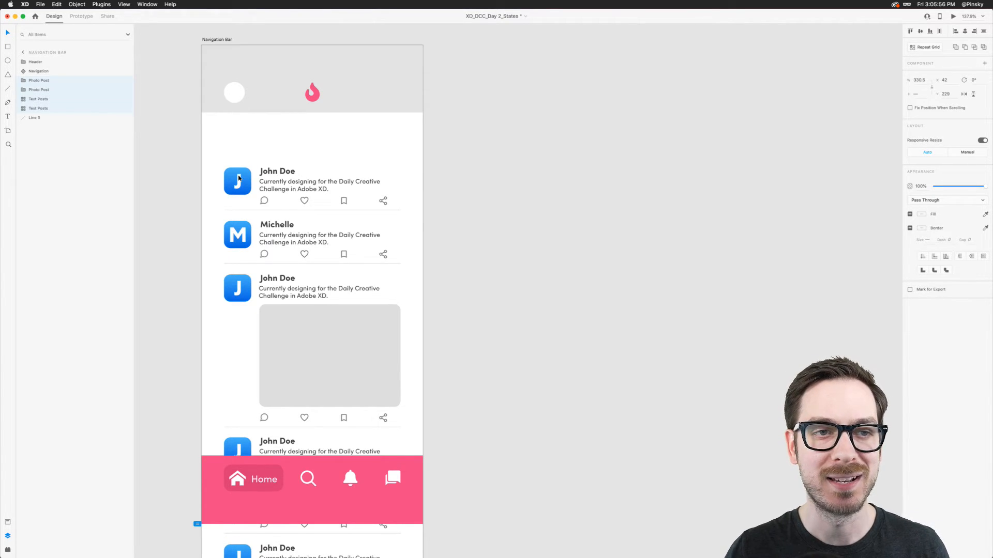
{"action": "scroll", "coordinate": [271, 105], "scroll_direction": "up", "scroll_amount": 5}
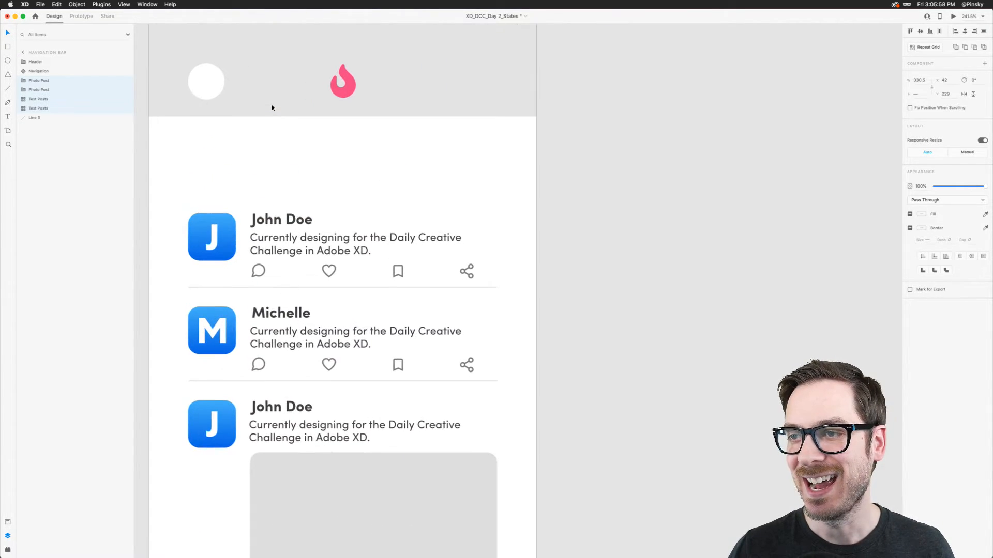
{"action": "left_click_drag", "start_coordinate": [244, 253], "coordinate": [245, 255]}
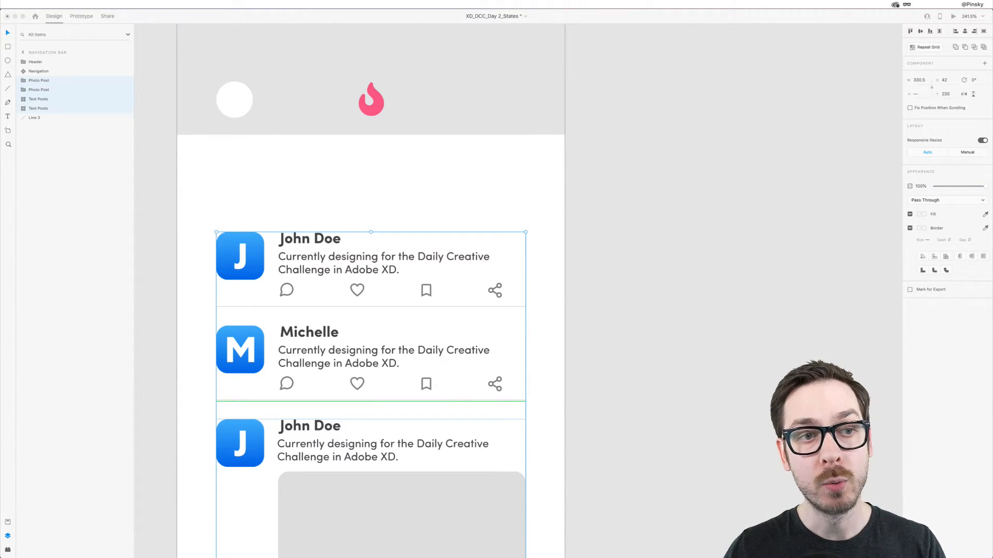
- Draw a 54 × 54 circle in the space below the header, aligned with the posts' avatars at X 42, Y 141
{"action": "left_click", "coordinate": [273, 171]}
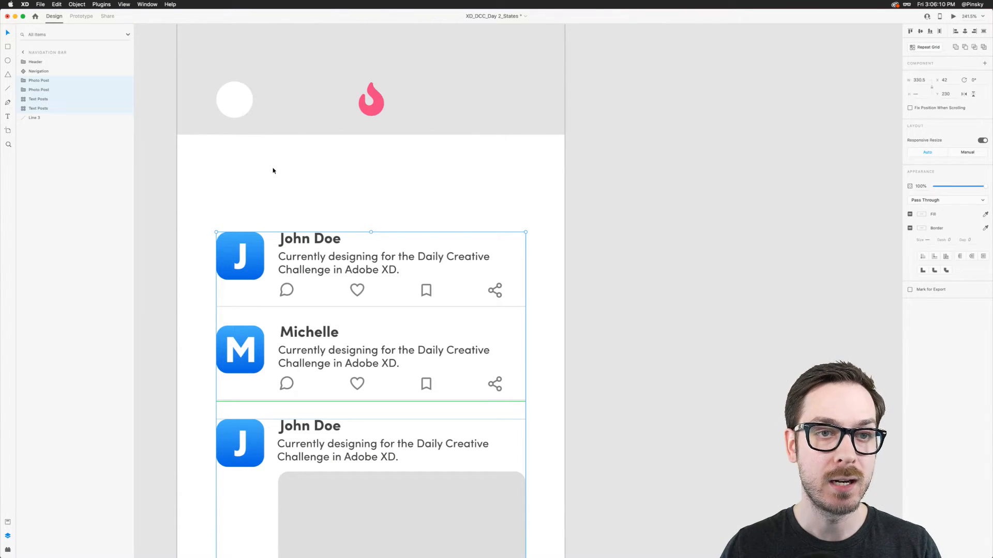
{"action": "left_click", "coordinate": [8, 60]}
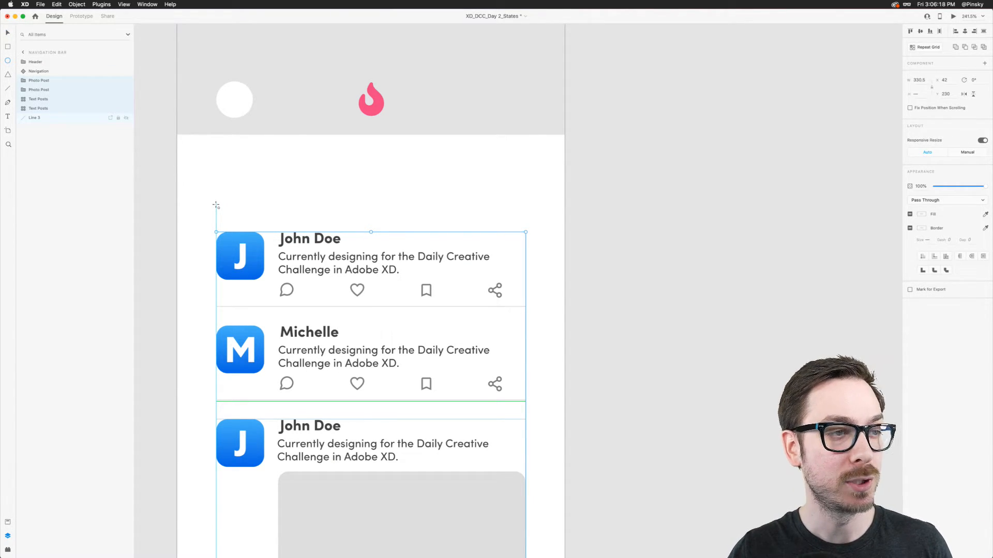
{"action": "left_click_drag", "start_coordinate": [216, 205], "coordinate": [244, 166]}
{"action": "key", "text": "v"}
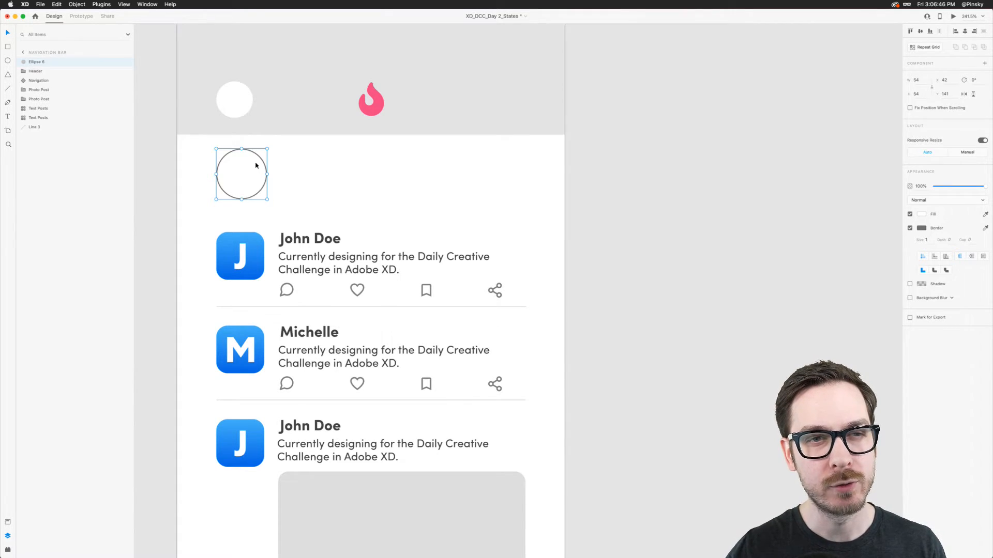
- Remove the new circle's border and fill it with light gray
{"action": "scroll", "coordinate": [279, 163], "scroll_direction": "up", "scroll_amount": 2}
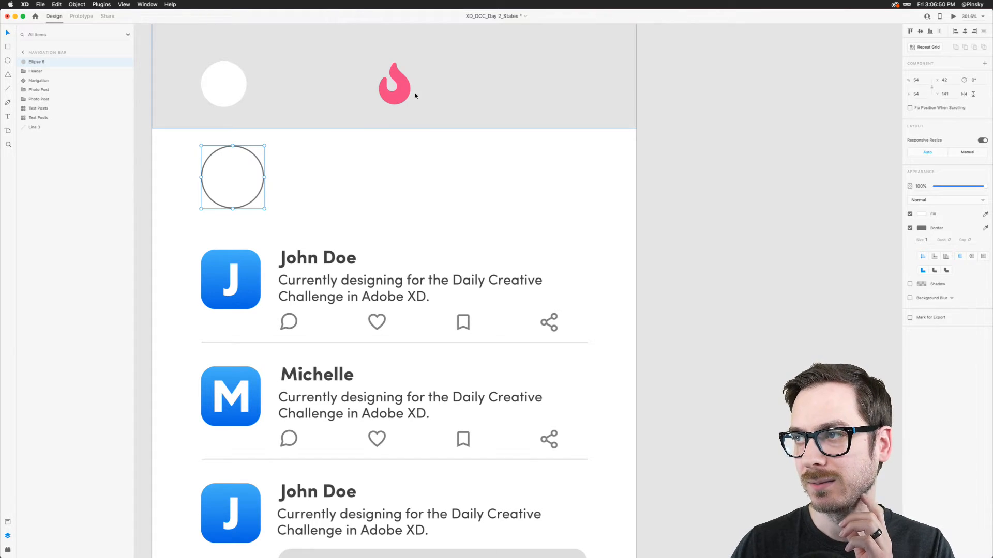
{"action": "scroll", "coordinate": [265, 169], "scroll_direction": "up", "scroll_amount": 2}
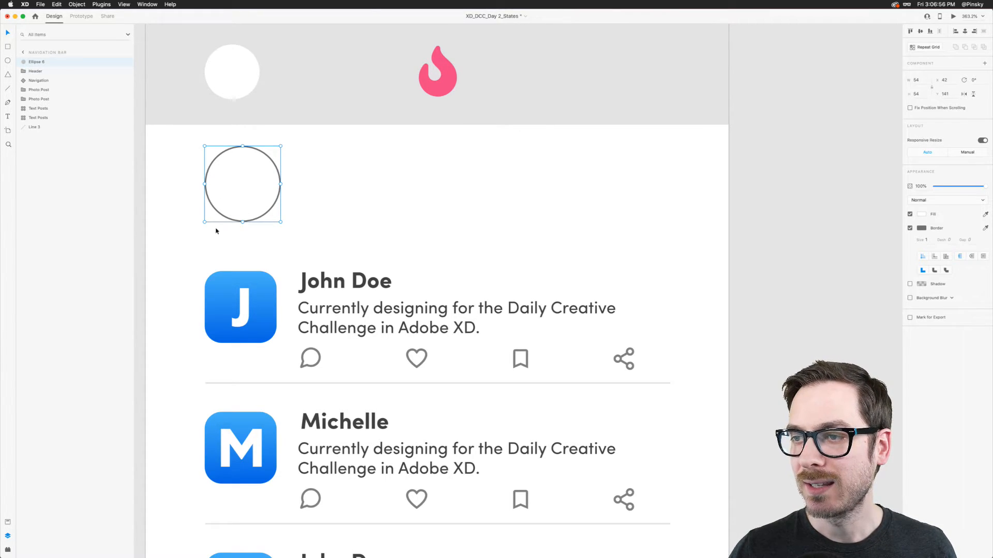
{"action": "left_click", "coordinate": [910, 228]}
{"action": "left_click", "coordinate": [922, 214]}
{"action": "left_click_drag", "start_coordinate": [856, 190], "coordinate": [824, 186]}
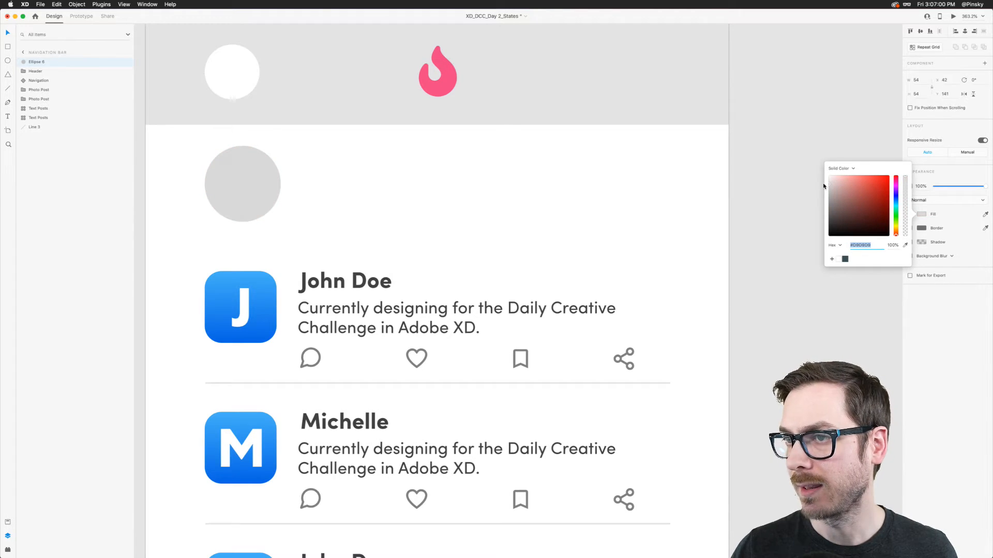
{"action": "left_click", "coordinate": [786, 202]}
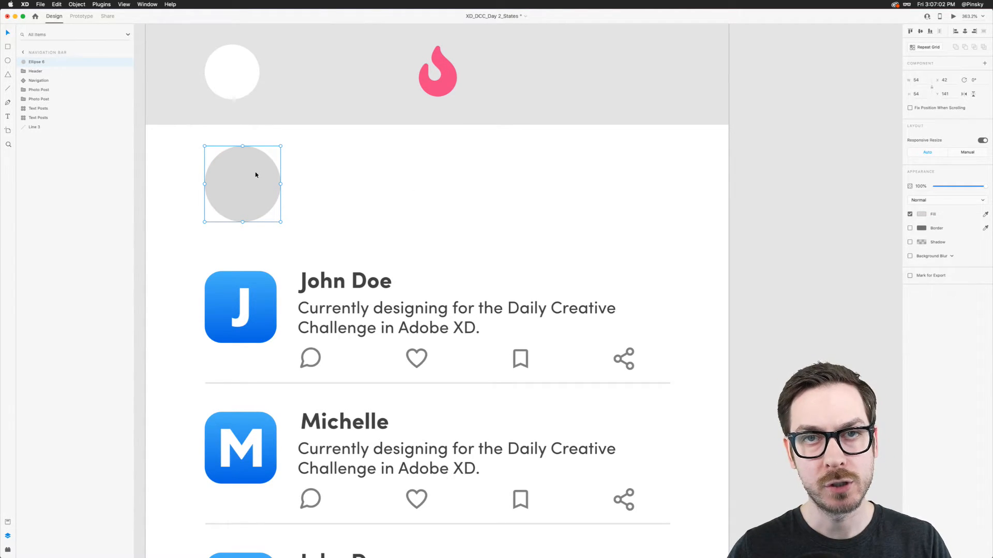
{"action": "left_click", "coordinate": [910, 228]}
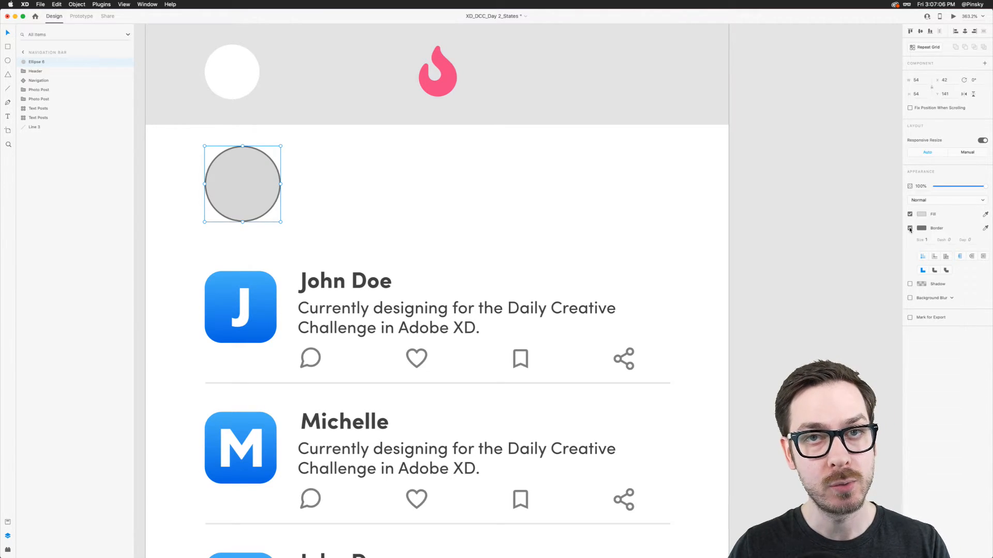
{"action": "key", "text": "super+z"}
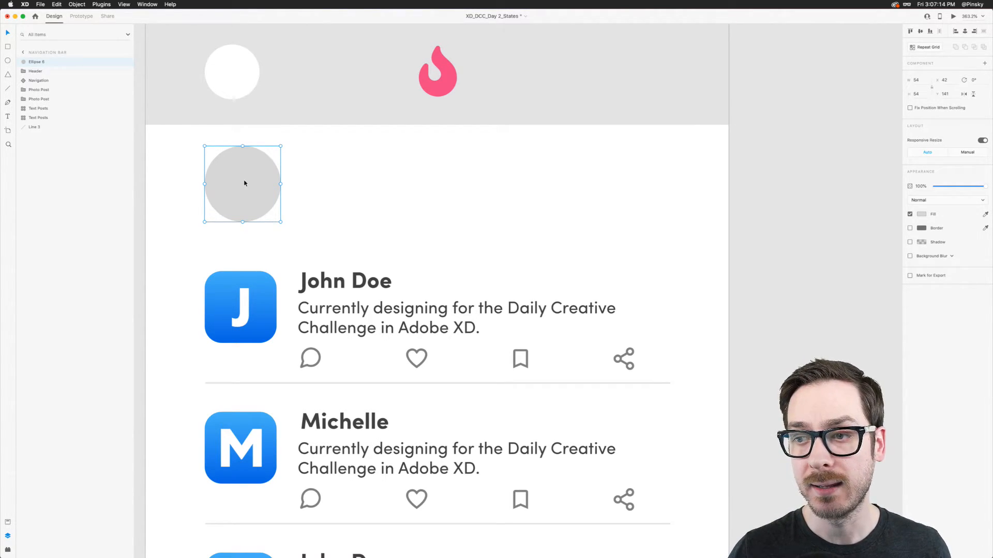
- Create a blue ring around the gray circle by placing an enlarged blue duplicate, about 60 wide, centered behind it
{"action": "key", "text": "super+d"}
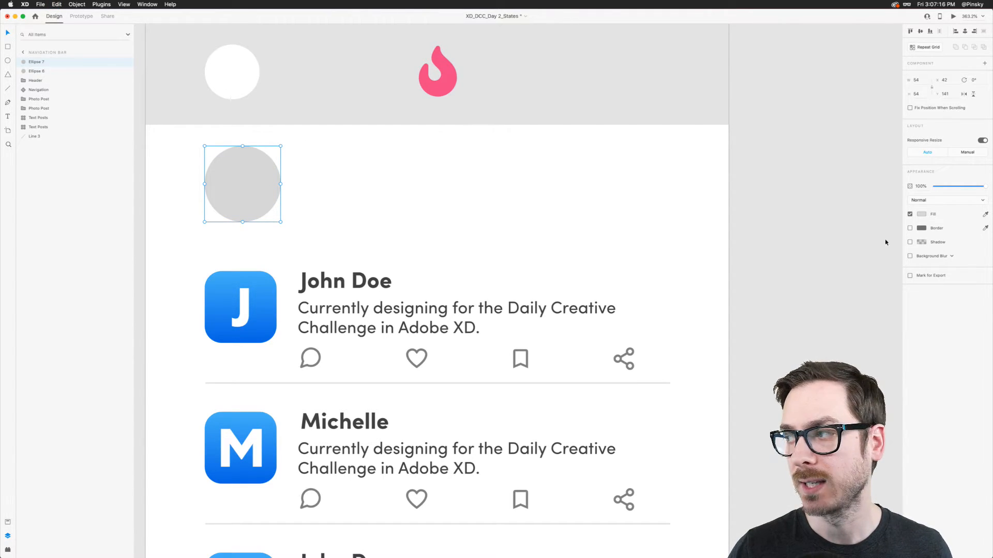
{"action": "left_click", "coordinate": [921, 214]}
{"action": "left_click_drag", "start_coordinate": [897, 232], "coordinate": [896, 203]}
{"action": "left_click", "coordinate": [883, 192]}
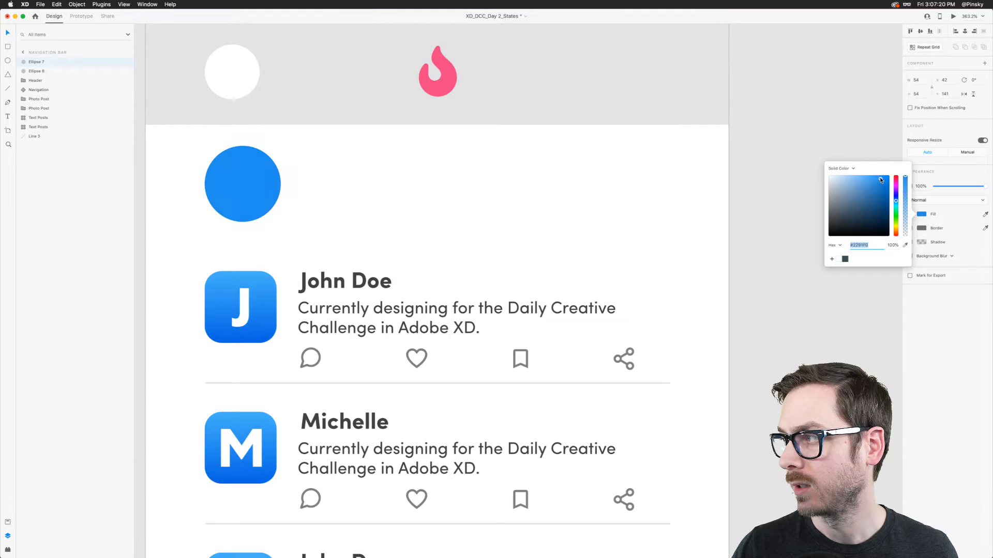
{"action": "left_click", "coordinate": [911, 216]}
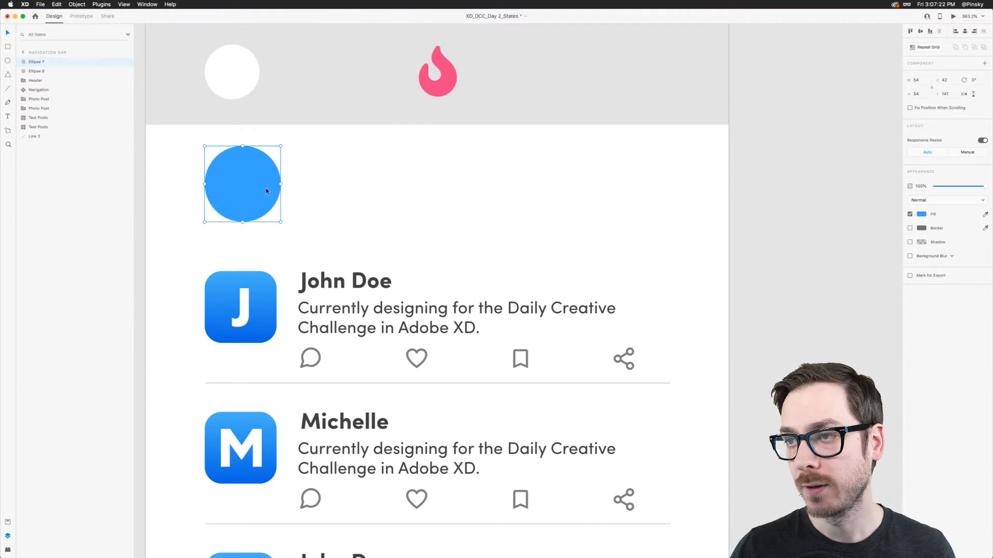
{"action": "key", "text": "super+bracketleft"}
{"action": "left_click_drag", "start_coordinate": [280, 146], "coordinate": [289, 143]}
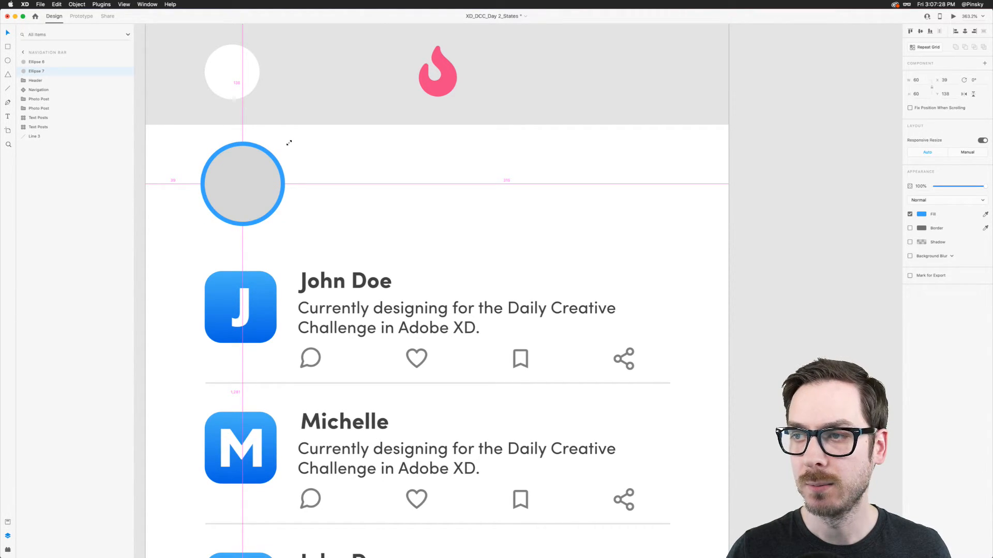
- Give the gray circle a white border of size 3 to separate it from the blue ring
{"action": "left_click", "coordinate": [268, 164]}
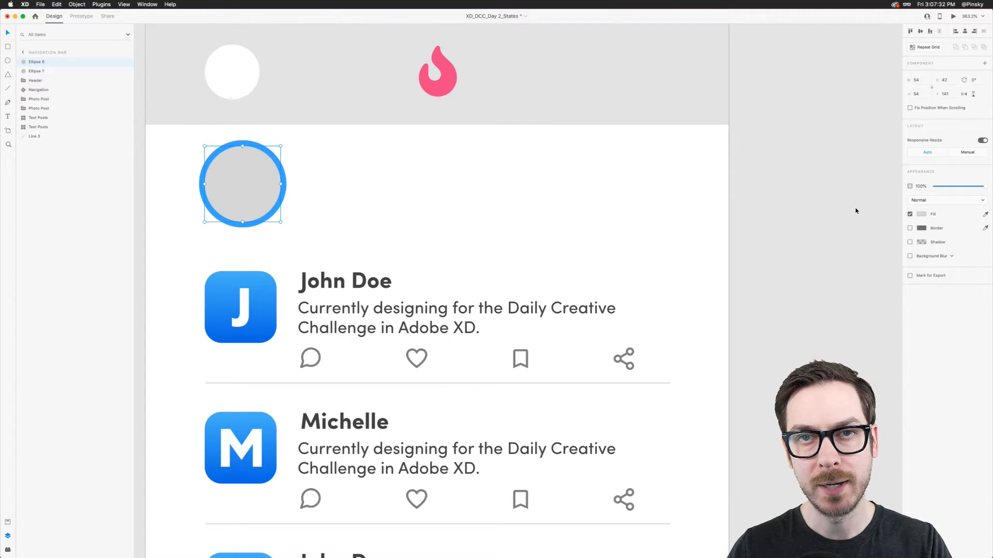
{"action": "left_click", "coordinate": [909, 228]}
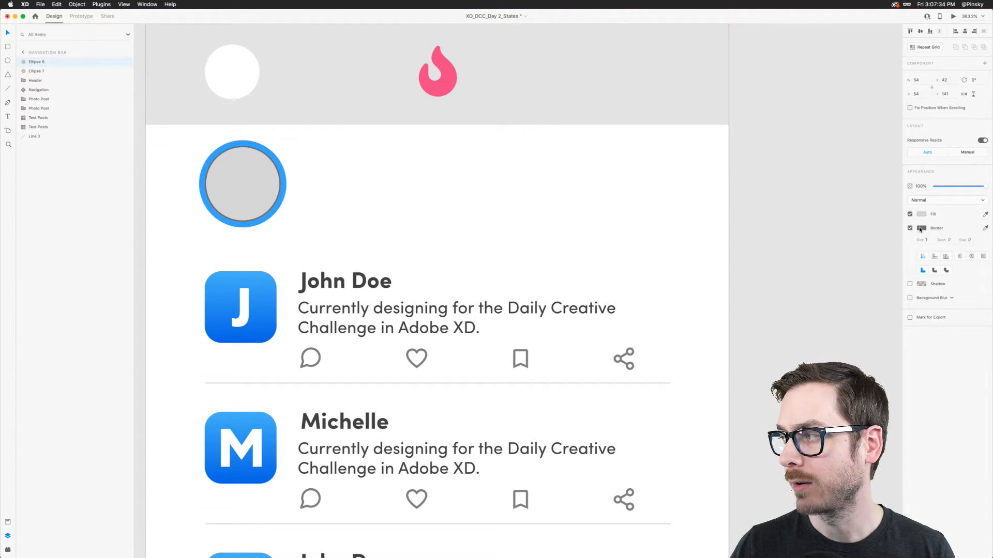
{"action": "left_click", "coordinate": [921, 228]}
{"action": "left_click", "coordinate": [926, 240]}
{"action": "key", "text": "Up"}
{"action": "key", "text": "Up"}
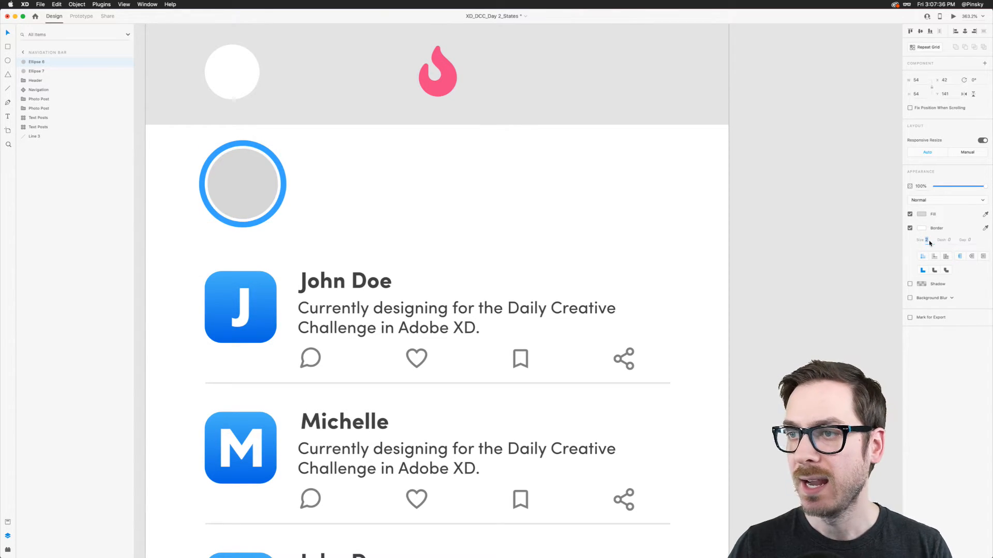
{"action": "left_click", "coordinate": [355, 199]}
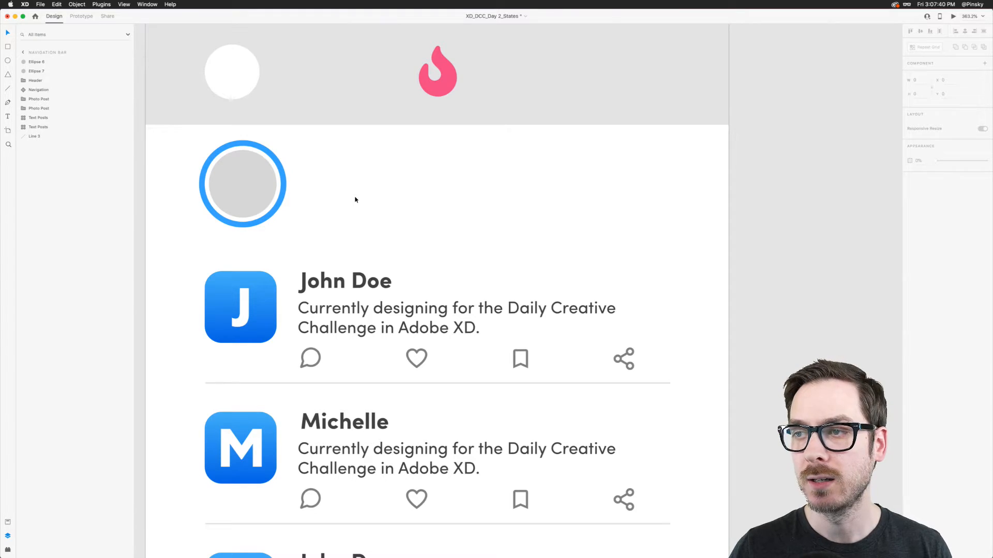
- Check the artboard in the preview, and move both story circles down together to Y 144
{"action": "left_click", "coordinate": [953, 17]}
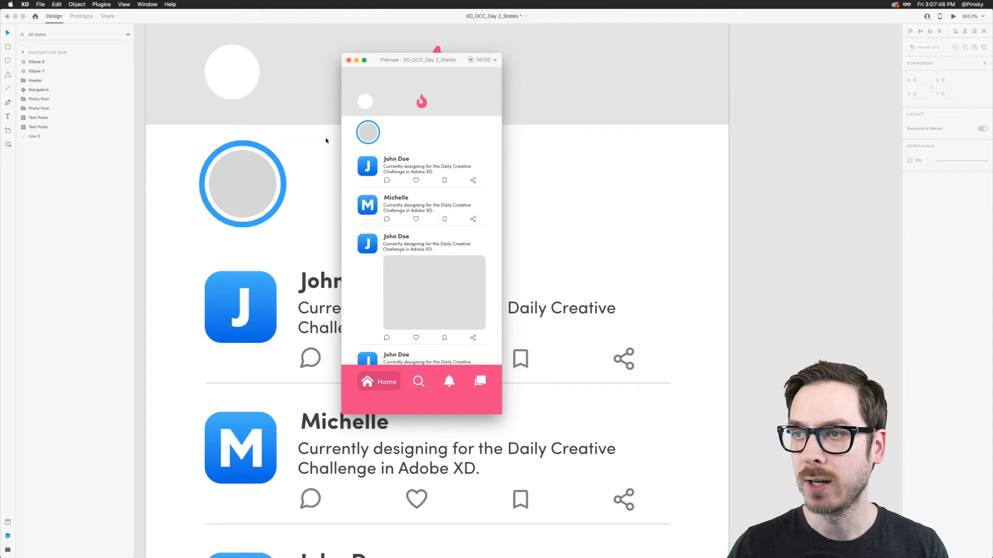
{"action": "left_click", "coordinate": [228, 181]}
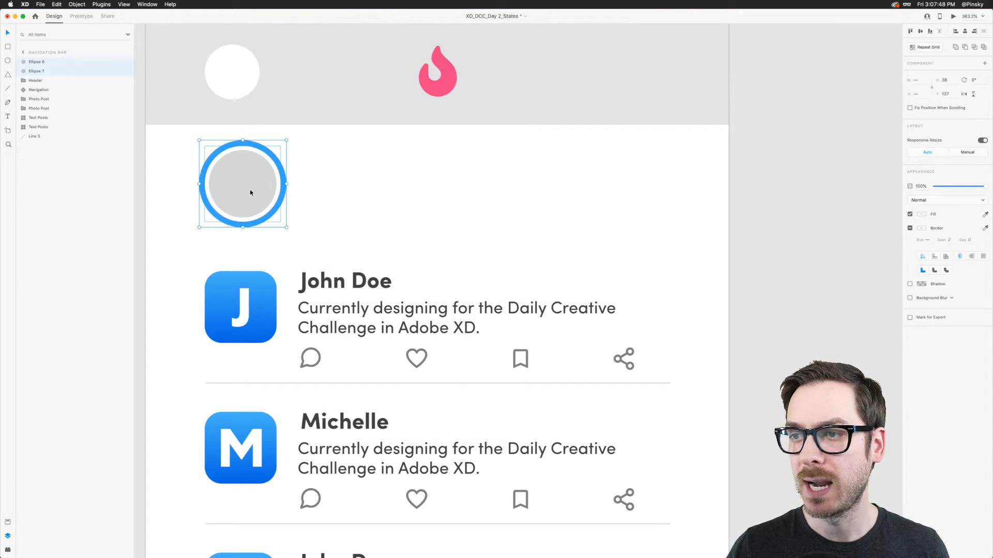
{"action": "left_click_drag", "start_coordinate": [249, 190], "coordinate": [250, 201]}
{"action": "left_click", "coordinate": [251, 203]}
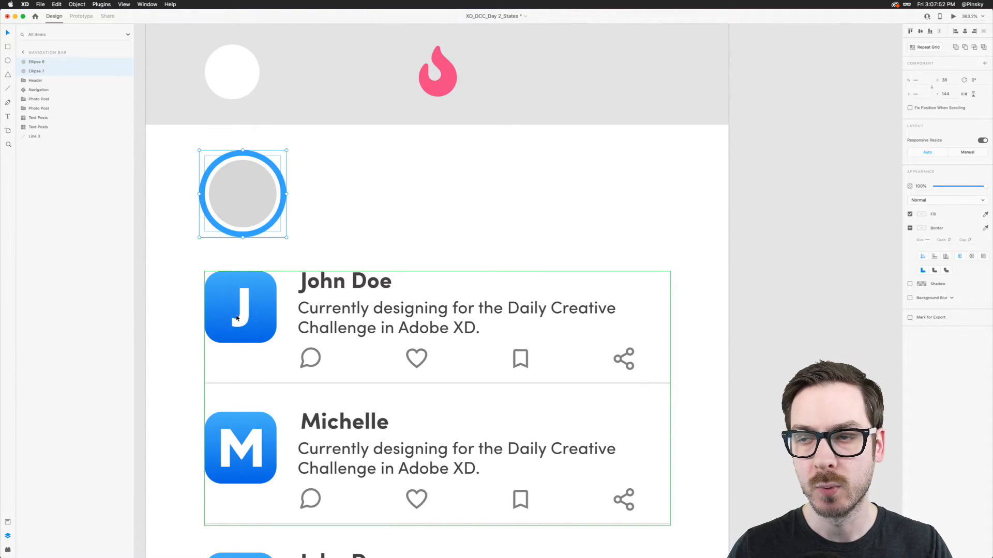
- Add a text label with a sample first name under the story circle and fill it near-black
{"action": "key", "text": "t"}
{"action": "left_click", "coordinate": [239, 255]}
{"action": "type", "text": "Howard"}
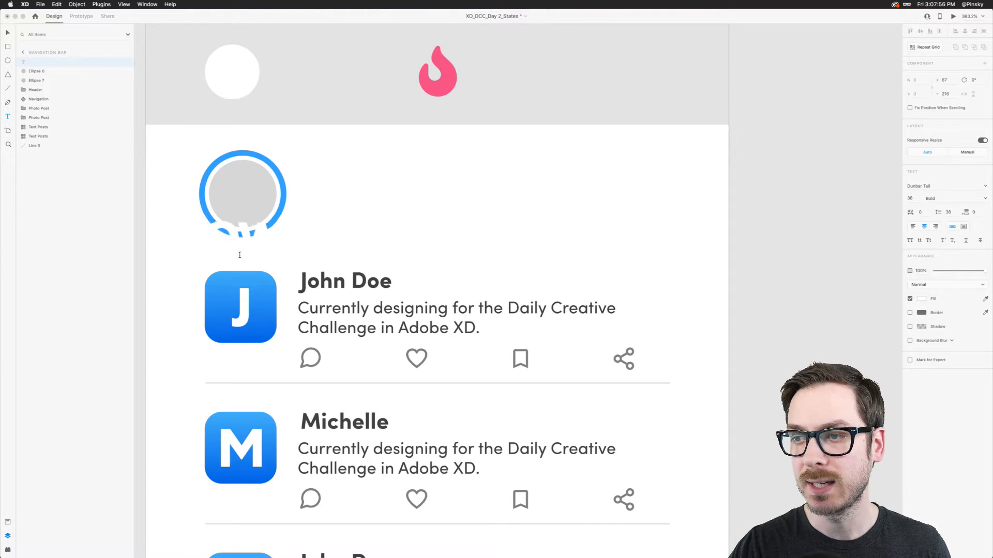
{"action": "left_click", "coordinate": [922, 298]}
{"action": "left_click", "coordinate": [829, 321]}
{"action": "key", "text": "Escape"}
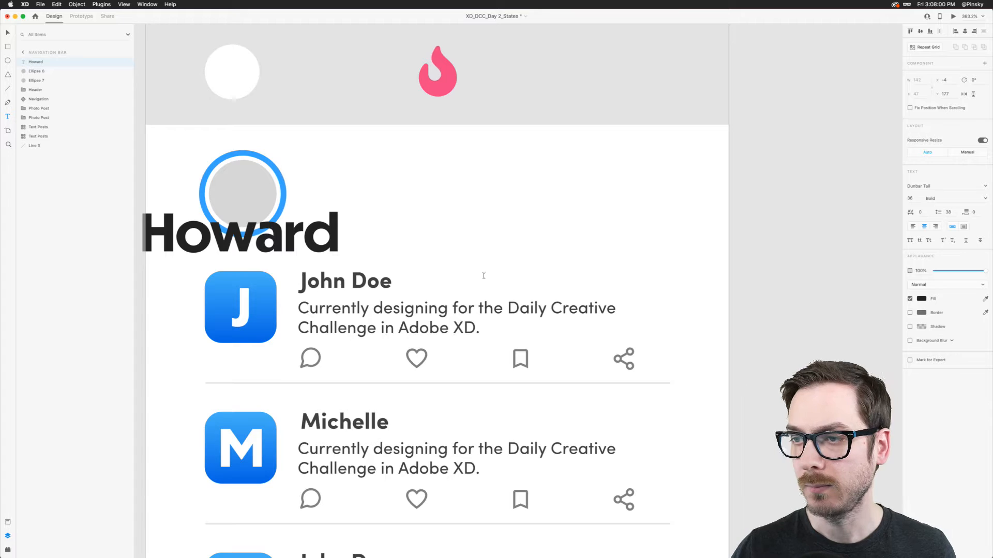
- Format the name label as Sofia Pro Medium at size 14
{"action": "left_click_drag", "start_coordinate": [240, 262], "coordinate": [241, 223]}
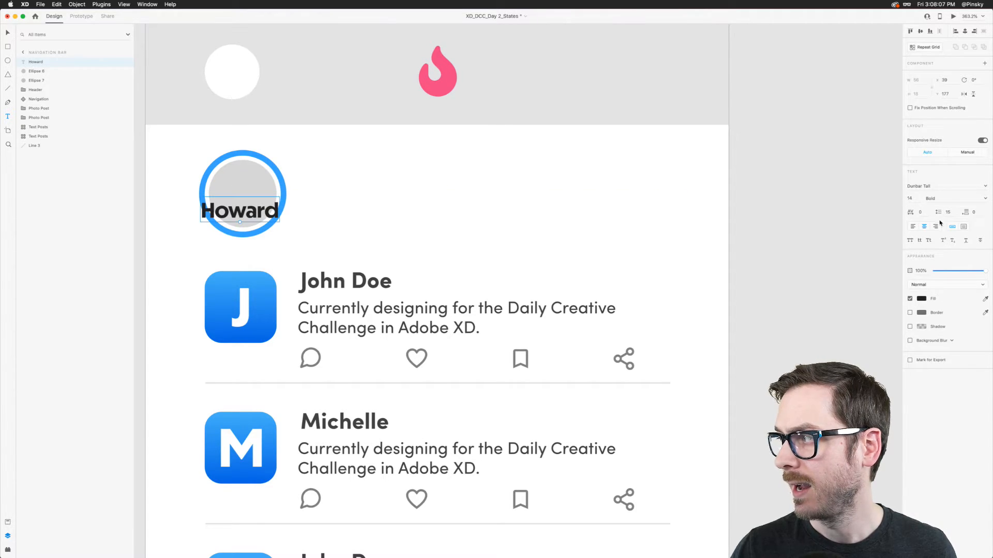
{"action": "left_click", "coordinate": [985, 199]}
{"action": "left_click", "coordinate": [950, 215]}
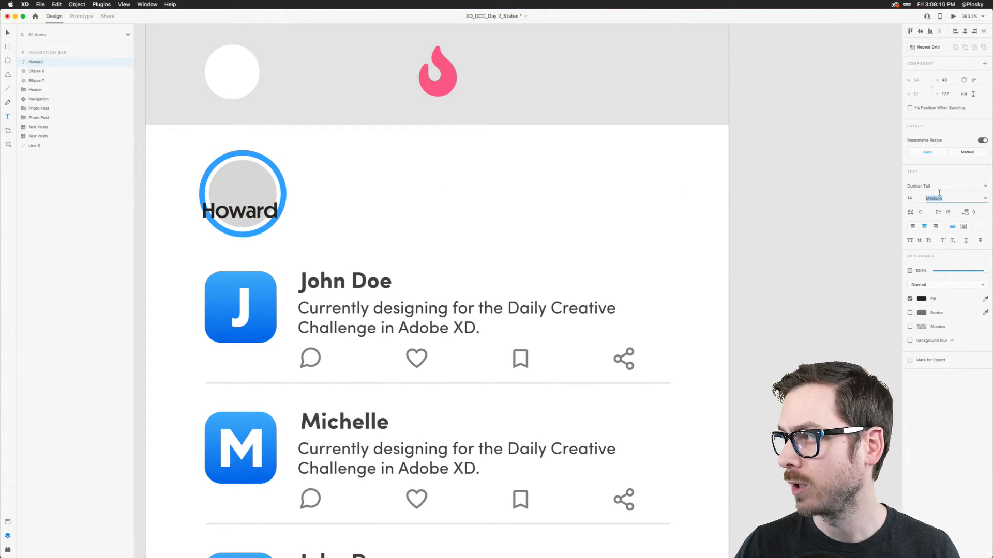
{"action": "left_click", "coordinate": [939, 189]}
{"action": "type", "text": "Sofia"}
{"action": "key", "text": "Return"}
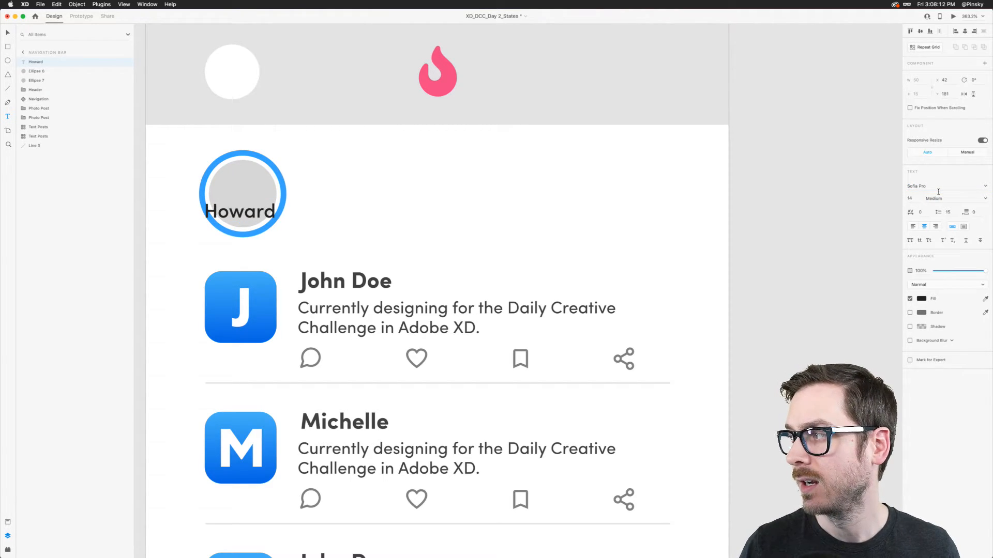
{"action": "left_click", "coordinate": [984, 198]}
{"action": "key", "text": "Escape"}
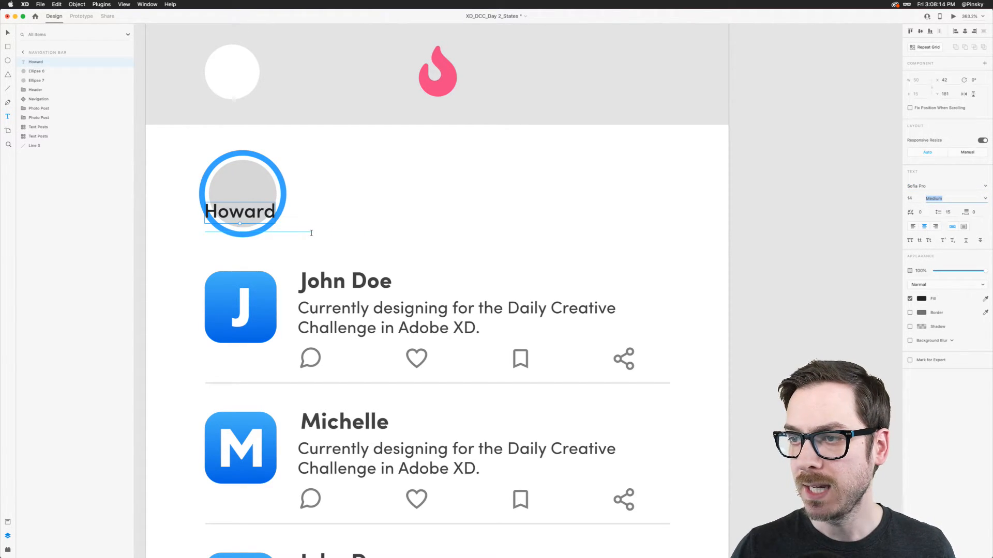
- Move the name label below the blue ring, centered on the circle at X 44, Y 210
{"action": "left_click", "coordinate": [249, 213]}
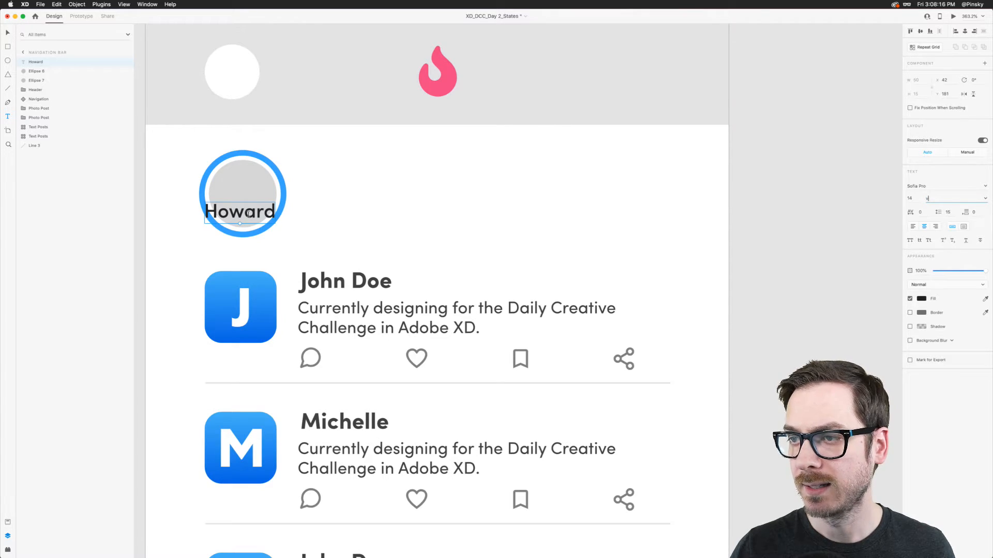
{"action": "left_click_drag", "start_coordinate": [248, 213], "coordinate": [260, 250]}
{"action": "key", "text": "super+Return"}
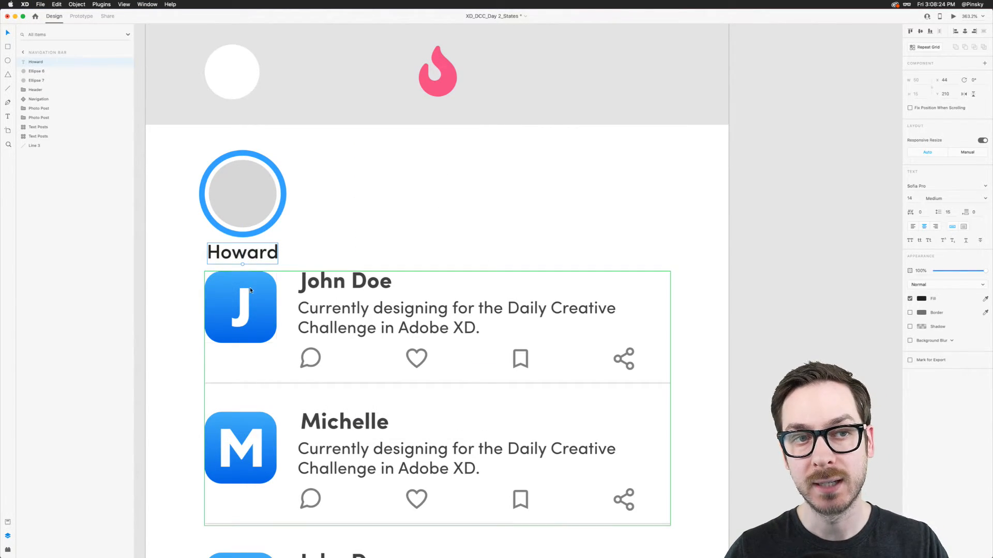
- Move all the text and photo posts down together to open a gap beneath the name label
{"action": "scroll", "coordinate": [229, 322], "scroll_direction": "down", "scroll_amount": 5}
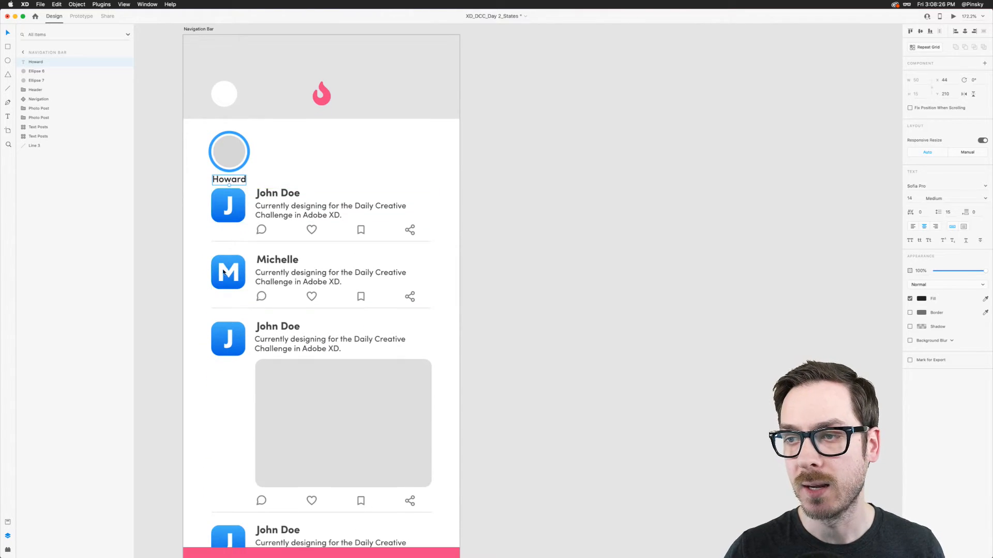
{"action": "left_click", "coordinate": [212, 216]}
{"action": "scroll", "coordinate": [290, 430], "scroll_direction": "down", "scroll_amount": 10}
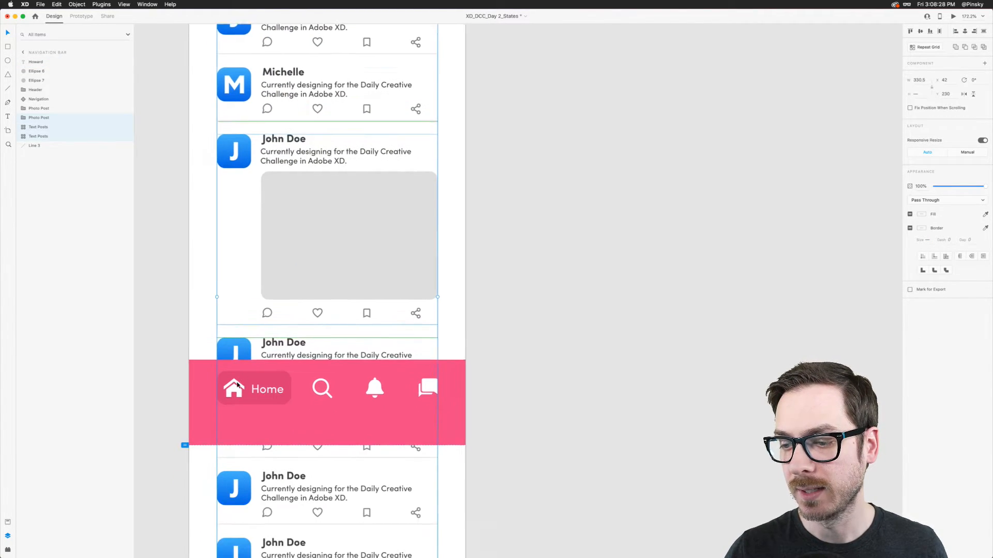
{"action": "left_click", "coordinate": [233, 489], "text": "shift"}
{"action": "scroll", "coordinate": [233, 489], "scroll_direction": "down", "scroll_amount": 5}
{"action": "scroll", "coordinate": [264, 311], "scroll_direction": "down", "scroll_amount": 5}
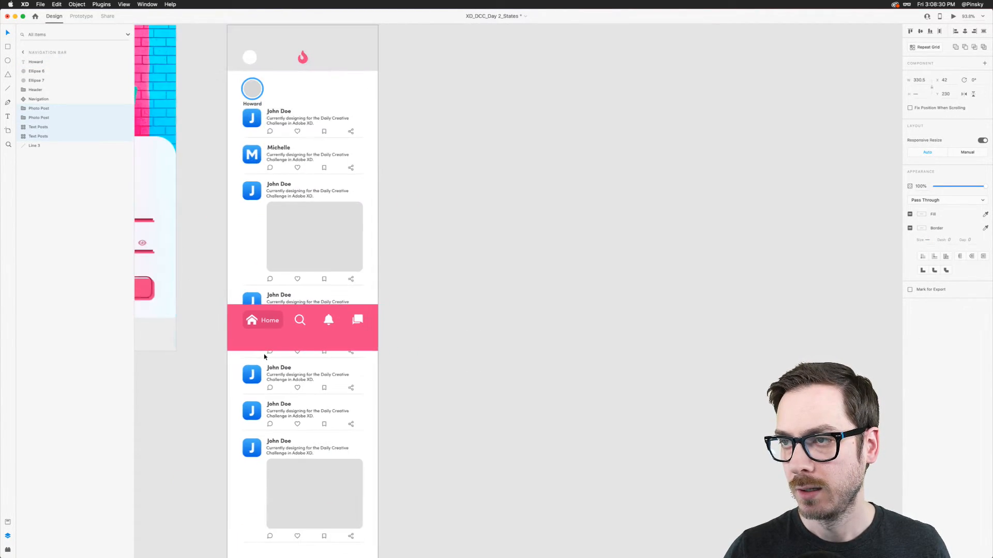
{"action": "left_click_drag", "start_coordinate": [249, 187], "coordinate": [250, 189]}
- Move both story circles and their name label down together to about Y 148, between the header and the posts
{"action": "left_click", "coordinate": [247, 154]}
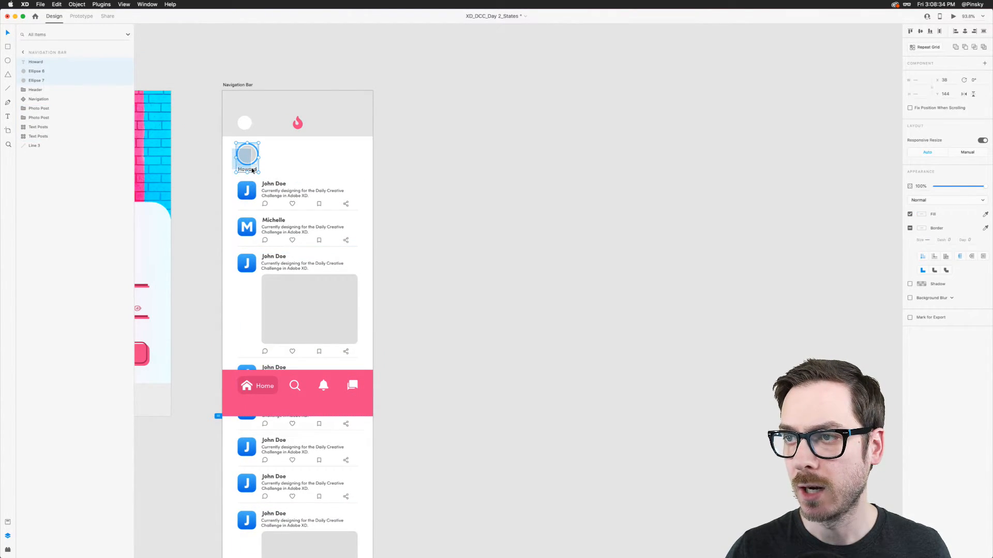
{"action": "left_click_drag", "start_coordinate": [250, 154], "coordinate": [251, 156]}
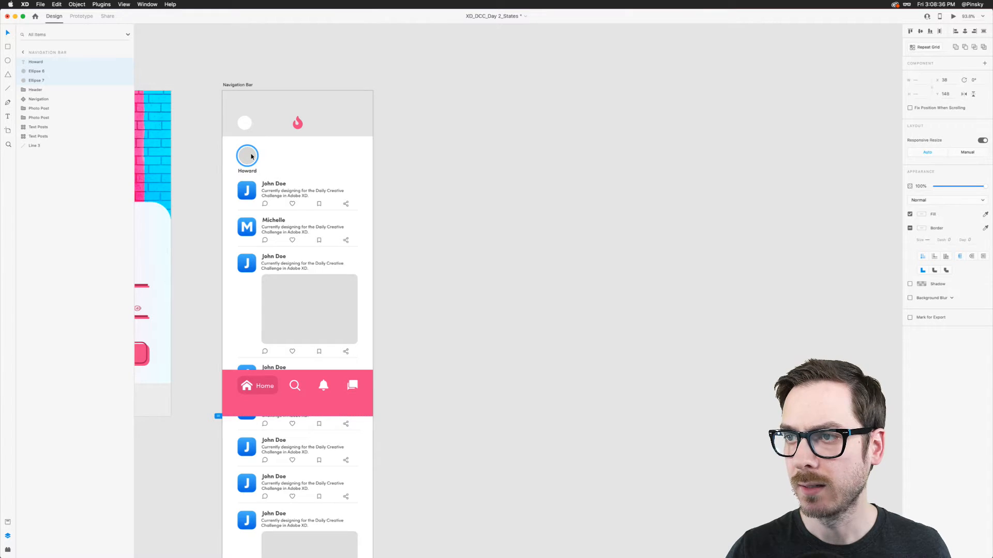
{"action": "scroll", "coordinate": [251, 156], "scroll_direction": "up", "scroll_amount": 3}
{"action": "scroll", "coordinate": [251, 156], "scroll_direction": "up", "scroll_amount": 3}
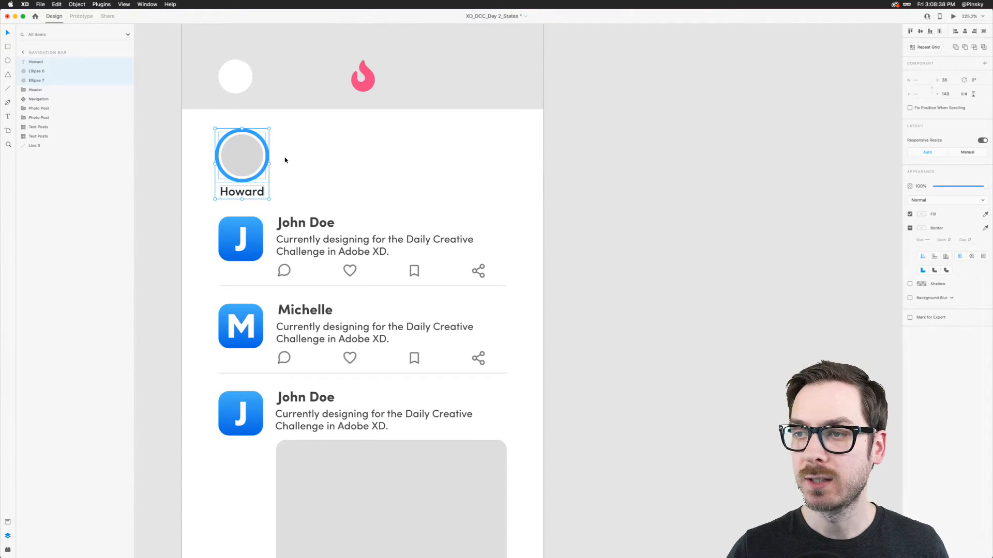
{"action": "left_click", "coordinate": [304, 159]}
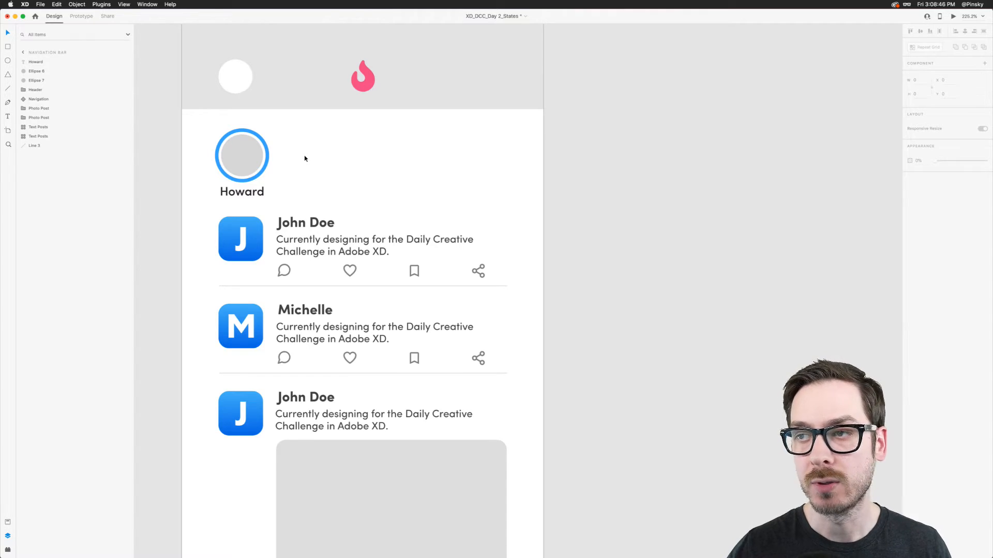
- Turn the ringed circle and name label into a repeat grid of five columns, about 412 wide, with adjusted gaps, and preview the prototype
{"action": "left_click_drag", "start_coordinate": [288, 136], "coordinate": [226, 195]}
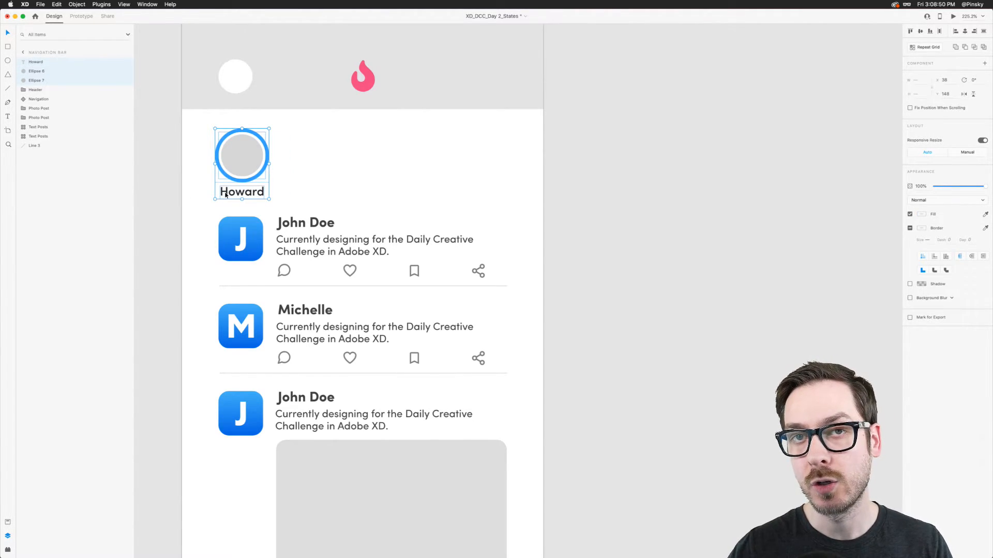
{"action": "left_click", "coordinate": [939, 48]}
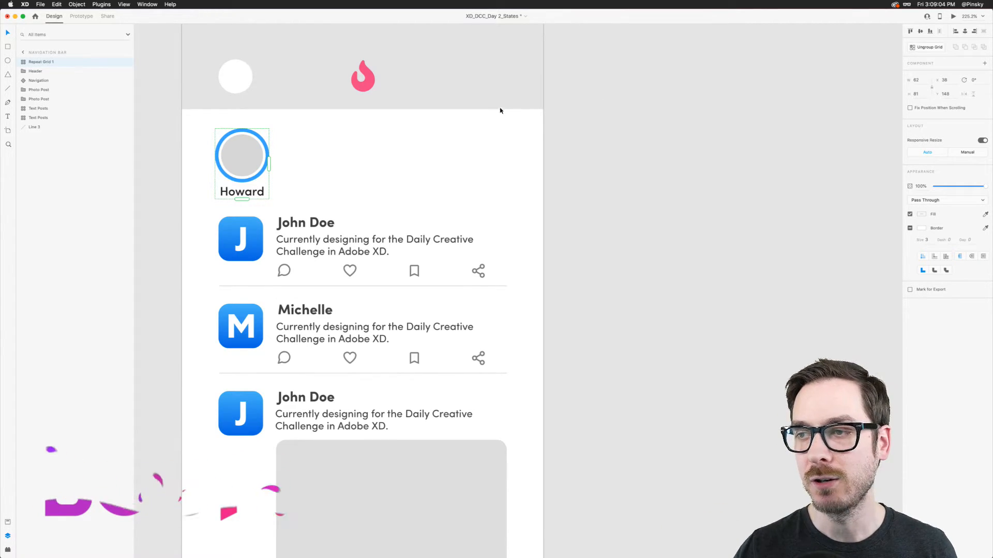
{"action": "left_click_drag", "start_coordinate": [269, 162], "coordinate": [561, 157]}
{"action": "left_click_drag", "start_coordinate": [494, 153], "coordinate": [507, 152]}
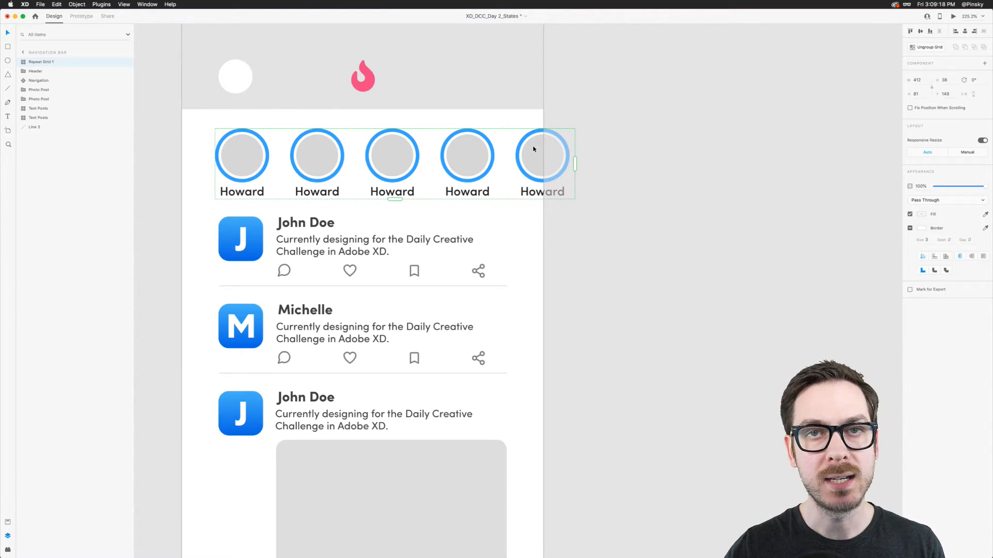
{"action": "left_click", "coordinate": [955, 16]}
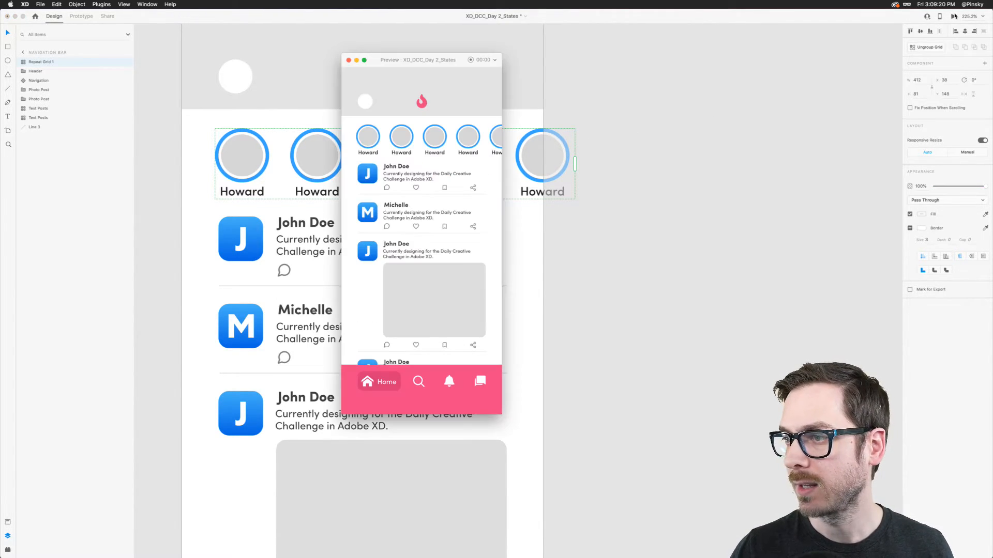
{"action": "left_click", "coordinate": [586, 137]}
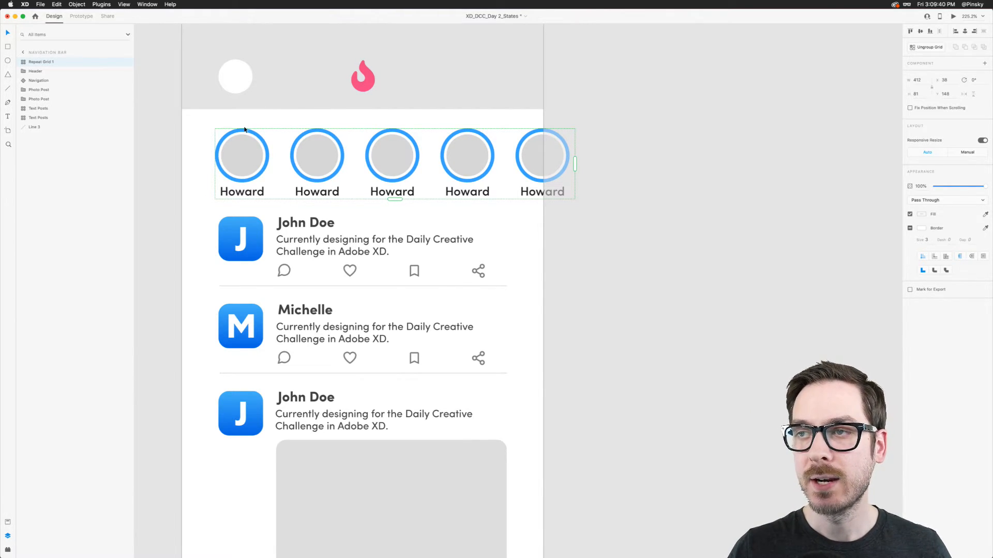
- Rename the repeat grid layer to Stories
{"action": "scroll", "coordinate": [274, 136], "scroll_direction": "up", "scroll_amount": 5}
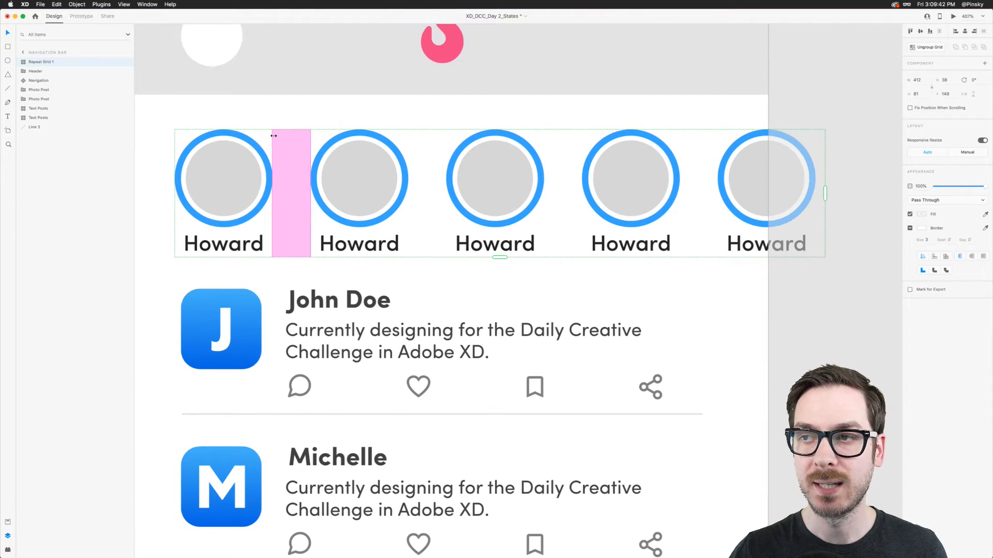
{"action": "left_click", "coordinate": [35, 60]}
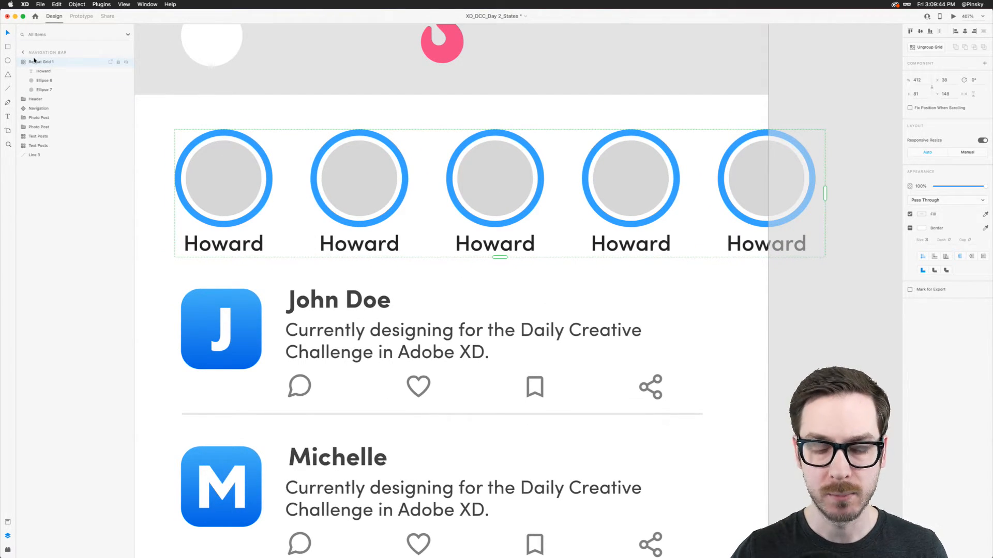
{"action": "double_click", "coordinate": [35, 61]}
{"action": "type", "text": "Scroller"}
{"action": "double_click", "coordinate": [34, 64]}
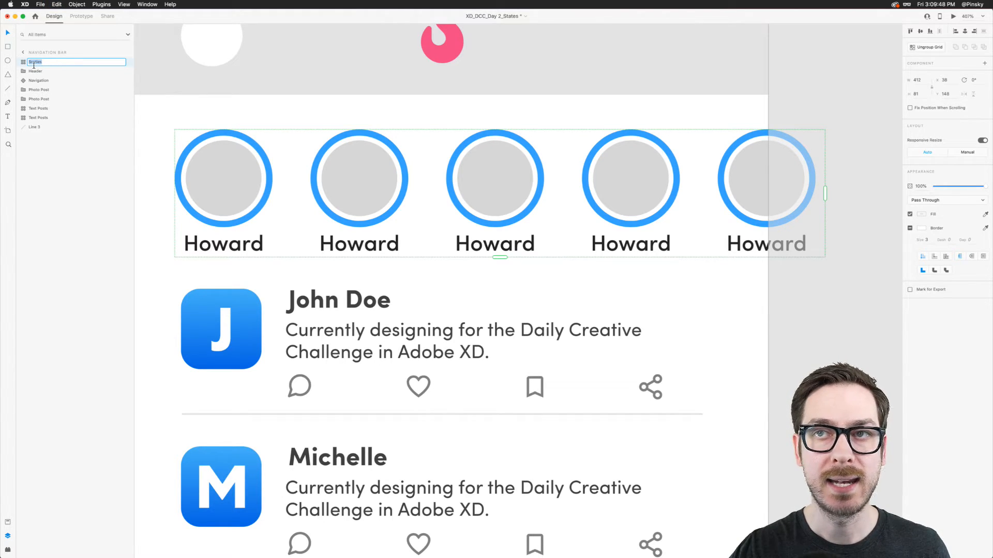
{"action": "type", "text": "Stories"}
{"action": "key", "text": "Return"}
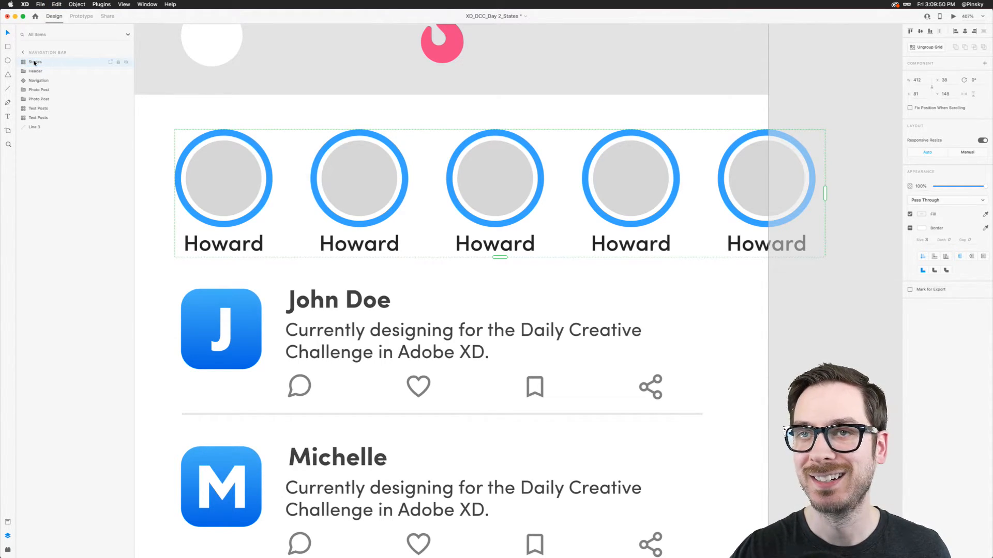
- Try changing the fill of the second story's ring from blue to pink, and undo the change
{"action": "double_click", "coordinate": [357, 134]}
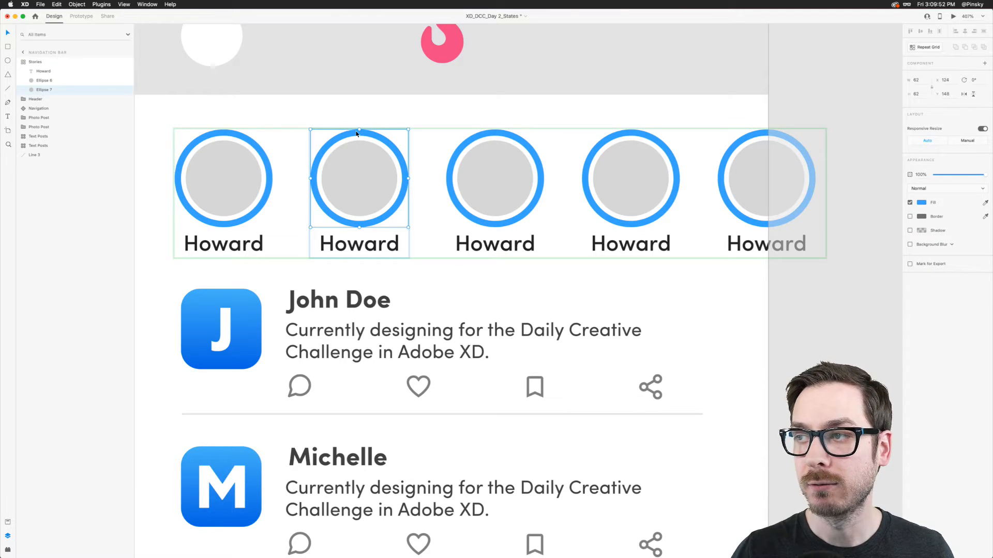
{"action": "left_click", "coordinate": [922, 202]}
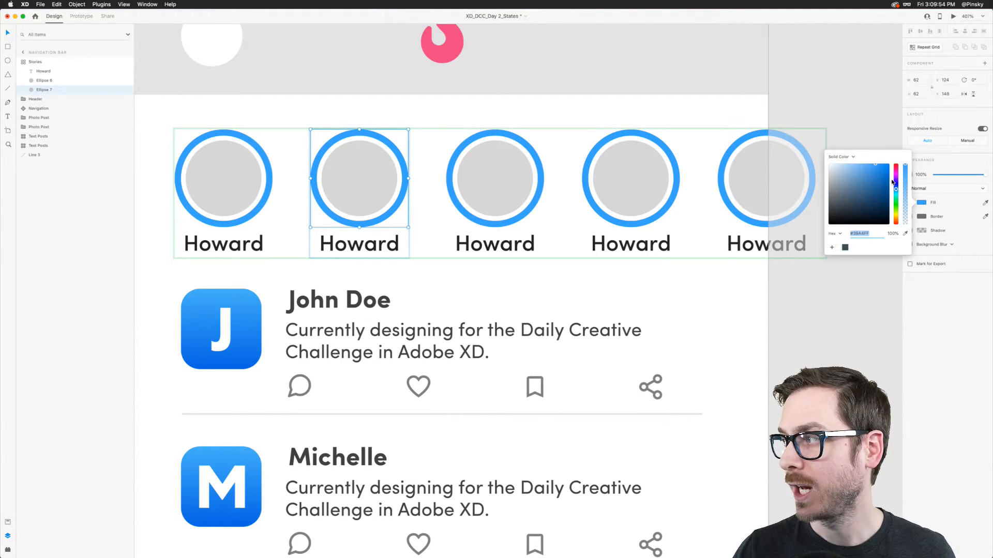
{"action": "left_click", "coordinate": [897, 169]}
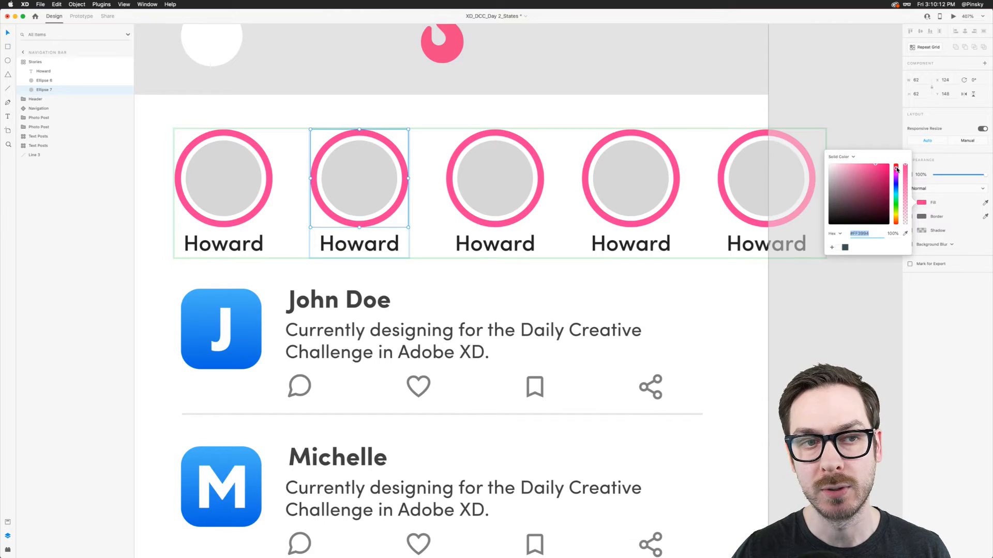
{"action": "key", "text": "Escape"}
{"action": "key", "text": "super+z"}
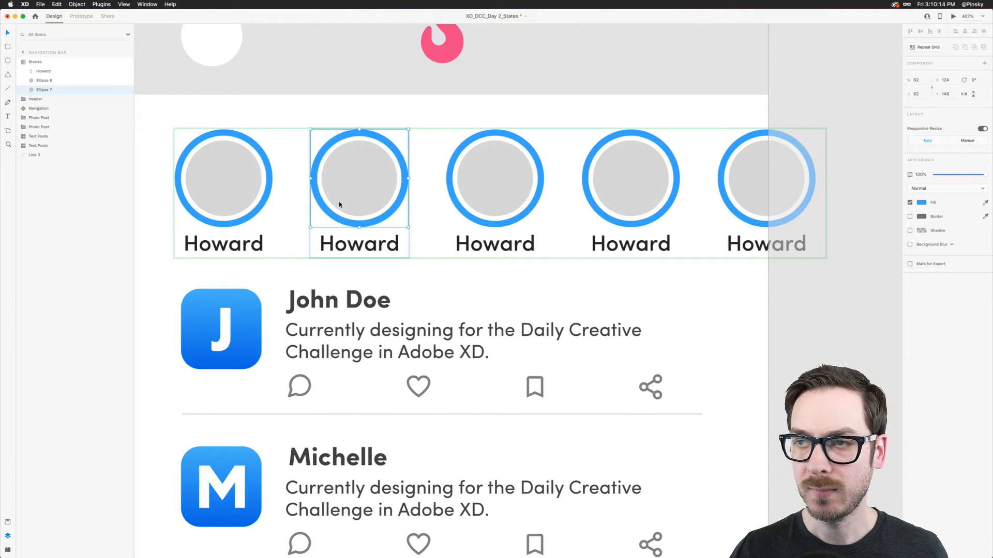
- Rename the story's ring layer to Border and its inner circle layer to Profile
{"action": "left_click", "coordinate": [234, 133]}
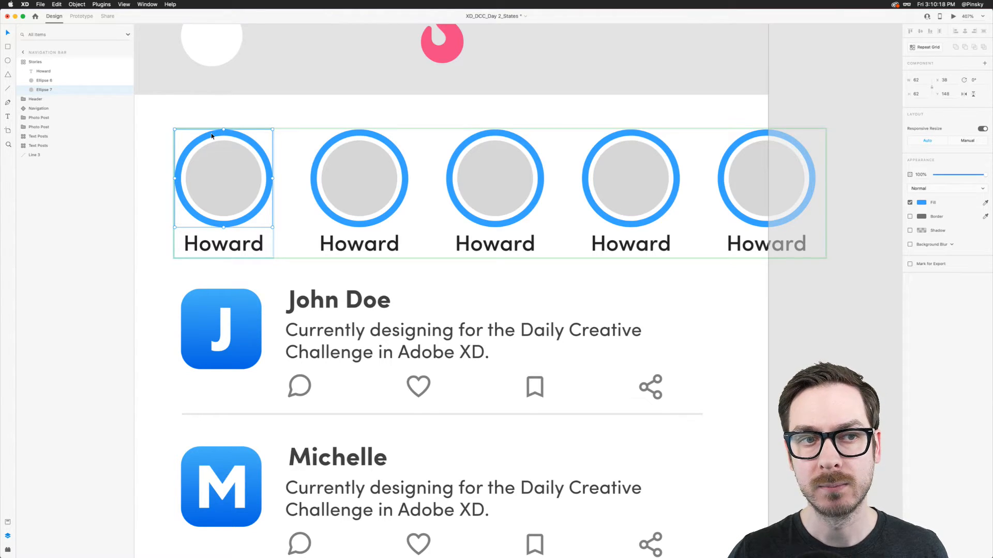
{"action": "double_click", "coordinate": [45, 90]}
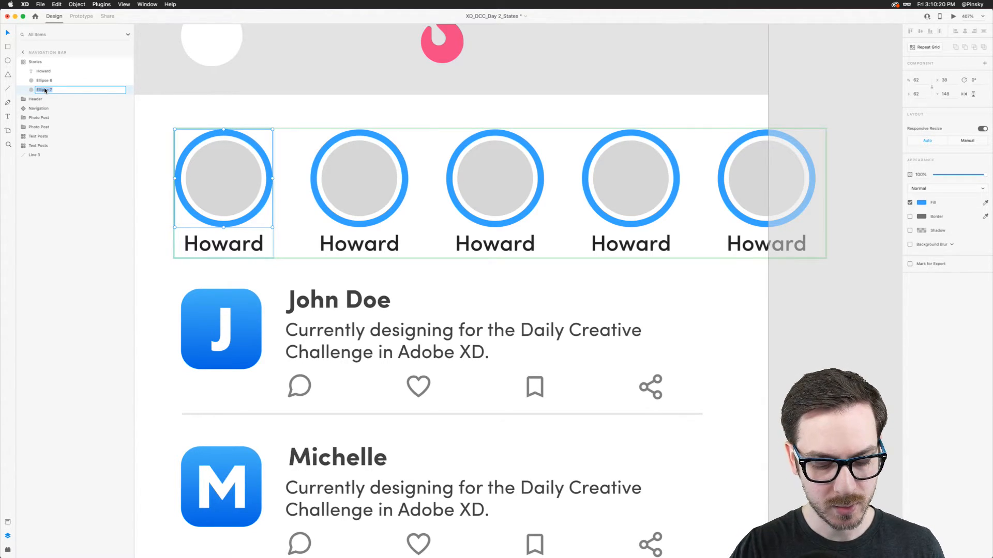
{"action": "type", "text": "Border"}
{"action": "key", "text": "Tab"}
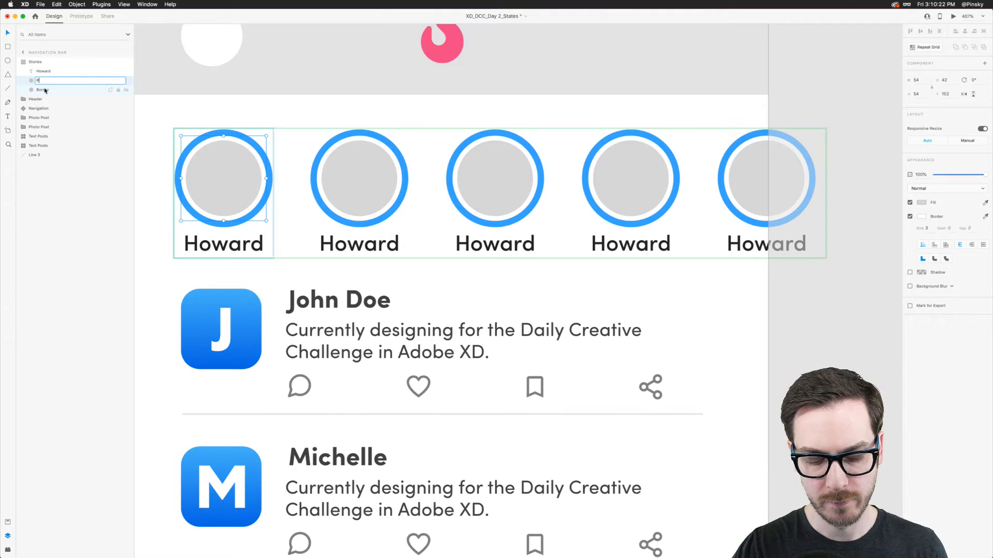
{"action": "type", "text": "Profile"}
{"action": "key", "text": "Return"}
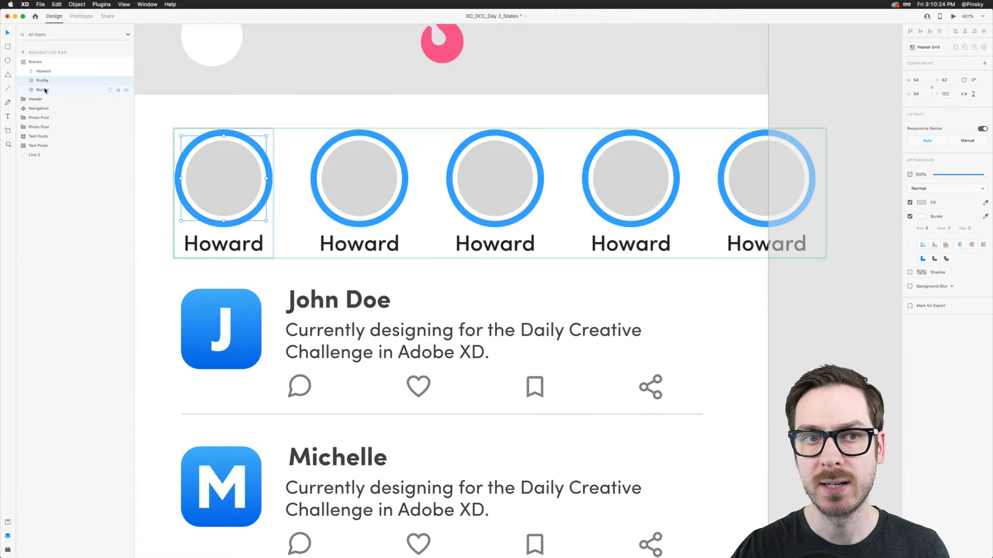
- Make the Border ring in the Stories repeat grid a component
{"action": "left_click", "coordinate": [57, 89]}
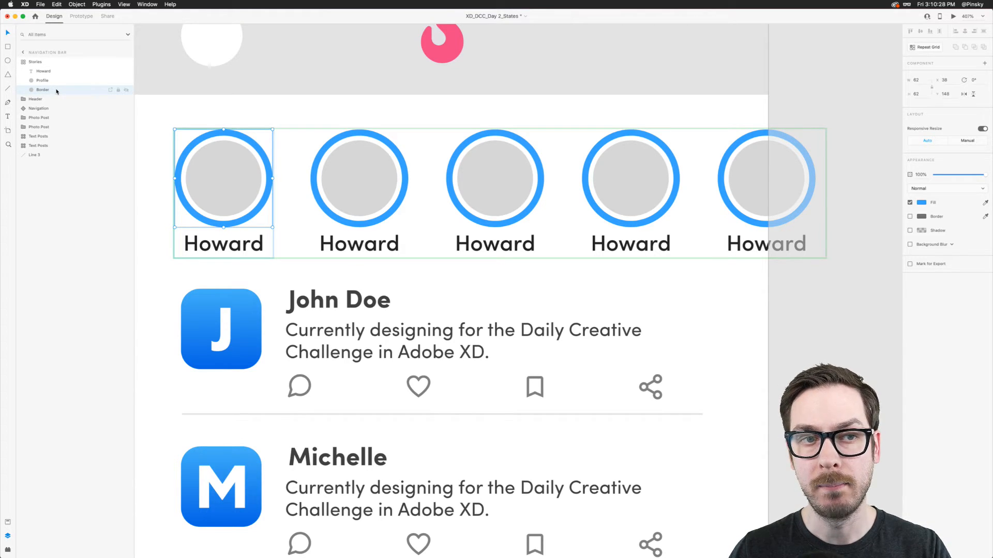
{"action": "right_click", "coordinate": [57, 92]}
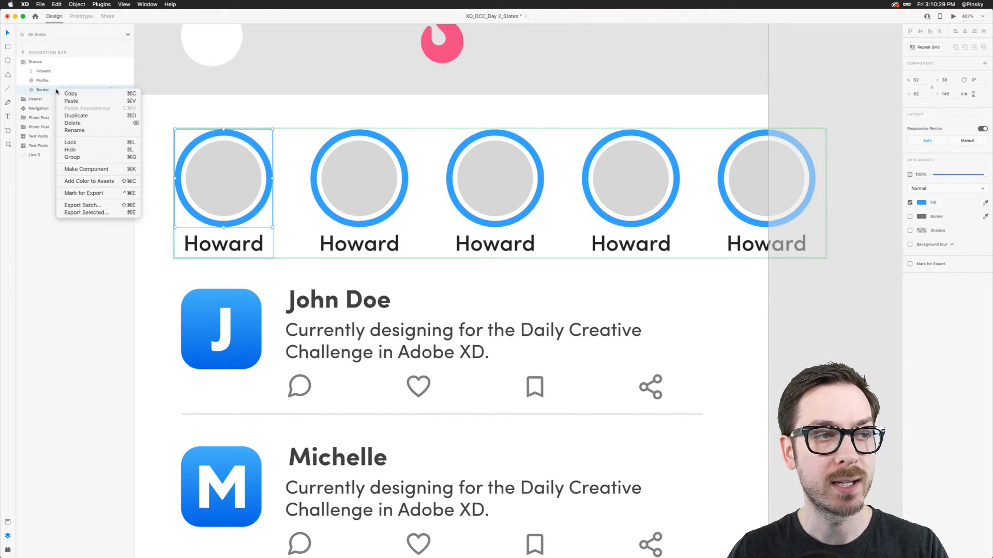
{"action": "left_click", "coordinate": [116, 170]}
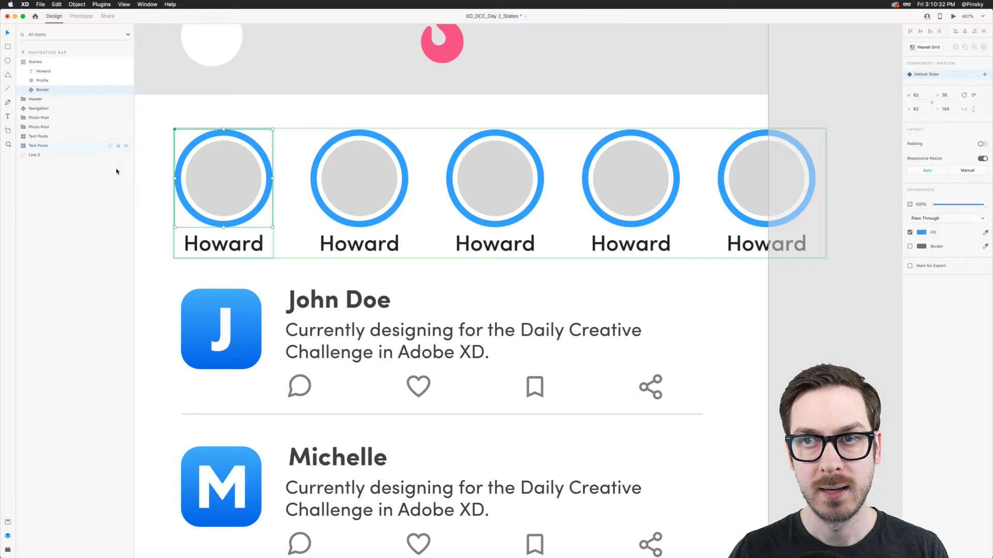
- Fill the second story's ring with the bright pink saved in the document's color assets
{"action": "left_click", "coordinate": [362, 133]}
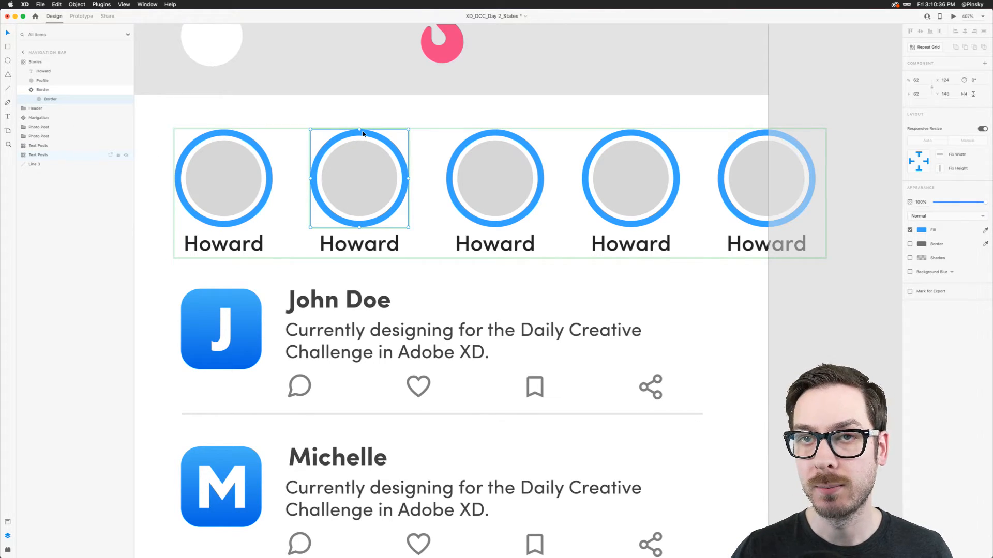
{"action": "left_click", "coordinate": [921, 230]}
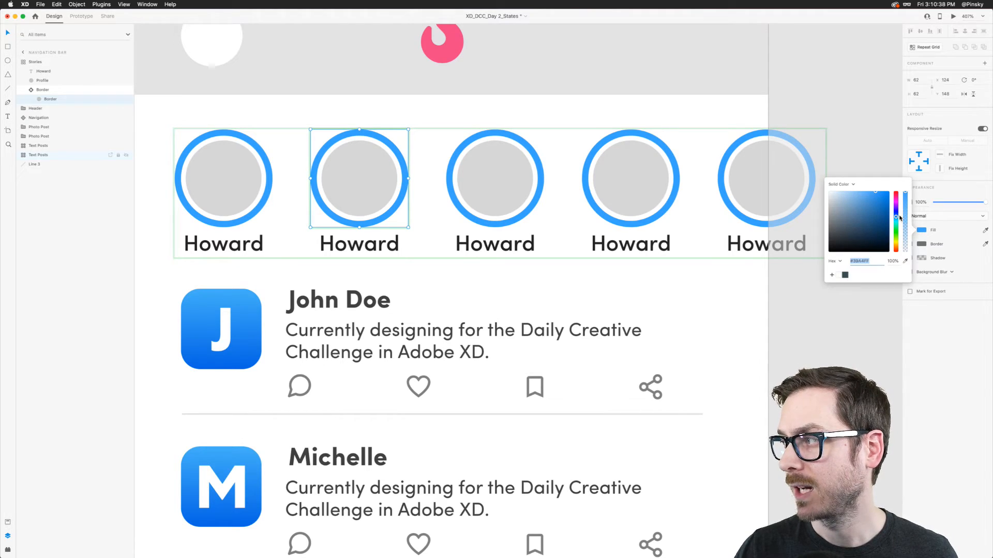
{"action": "left_click", "coordinate": [934, 382]}
{"action": "key", "text": "super+shift+y"}
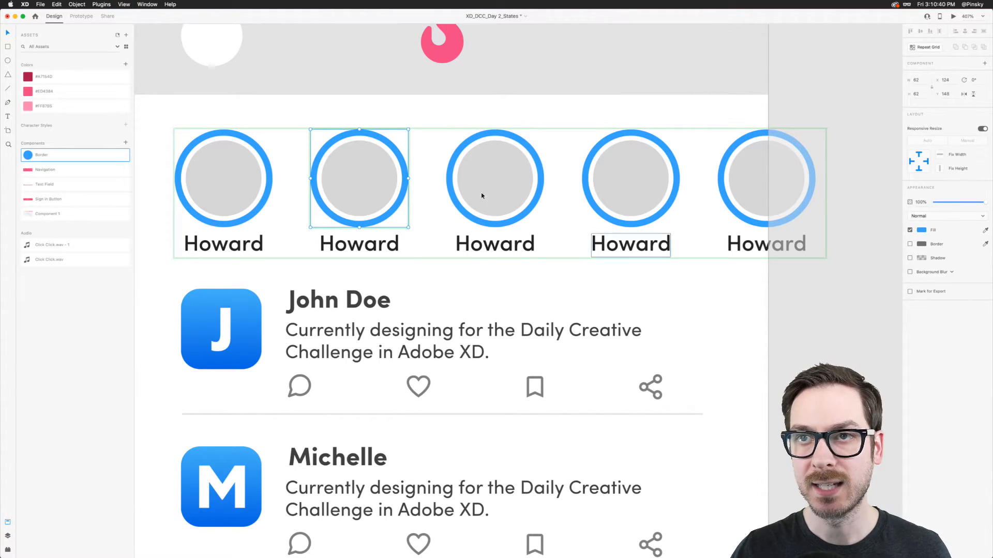
{"action": "left_click", "coordinate": [61, 92]}
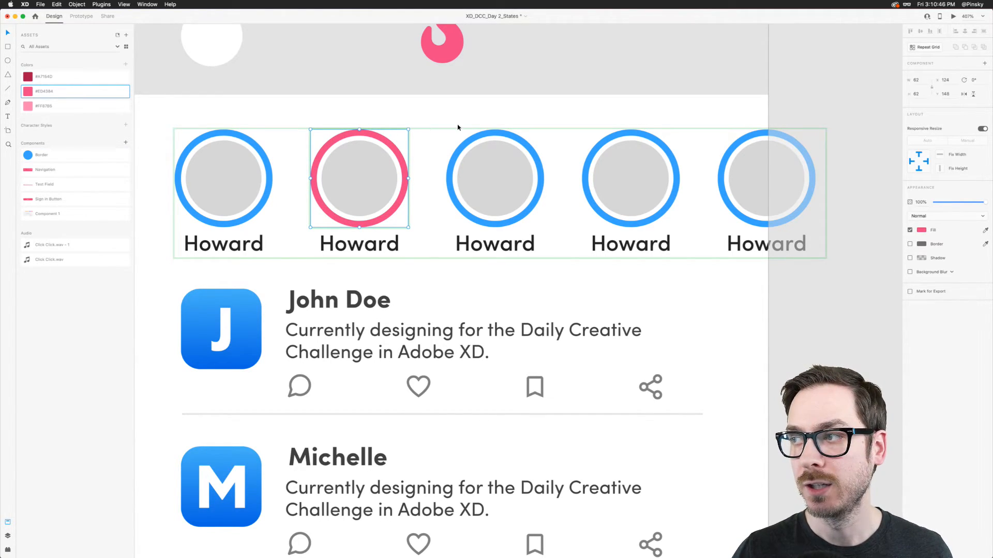
- Fill the third and fourth story rings with the saved bright pink, undoing the light pink tried on the third
{"action": "left_click", "coordinate": [496, 133]}
{"action": "key", "text": "Escape"}
{"action": "double_click", "coordinate": [495, 133]}
{"action": "left_click", "coordinate": [52, 106]}
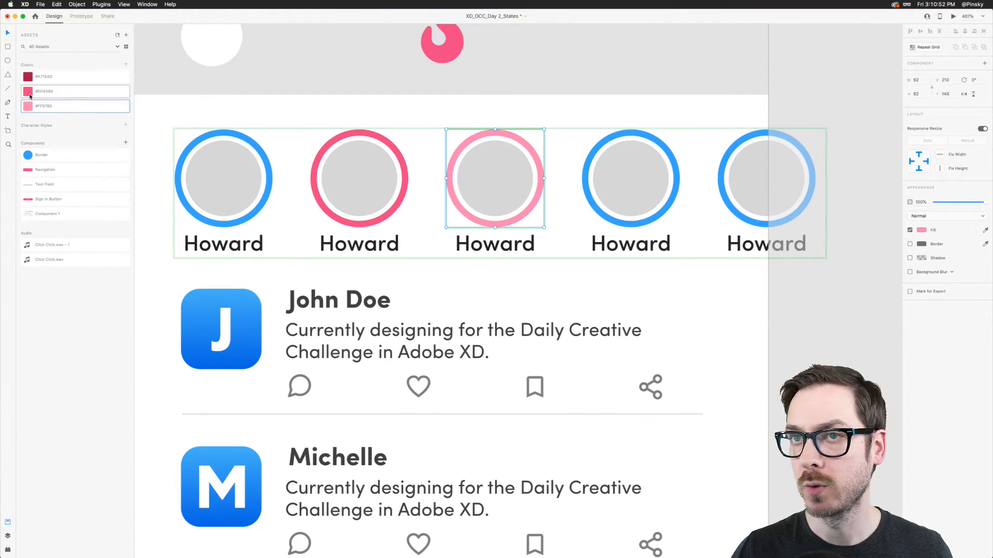
{"action": "key", "text": "super+z"}
{"action": "left_click", "coordinate": [640, 136]}
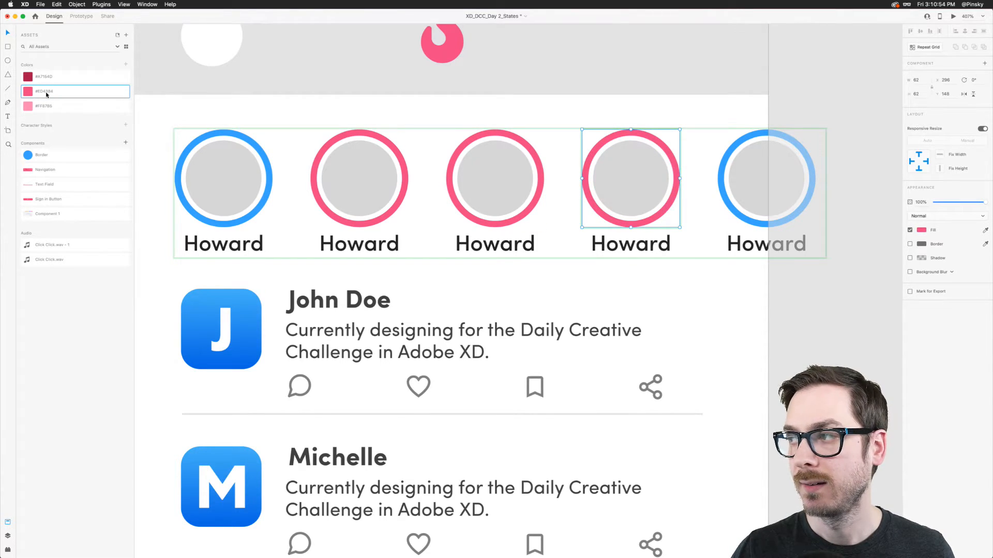
{"action": "left_click", "coordinate": [45, 92]}
- Set the fill of the fifth story's ring to light gray
{"action": "left_click", "coordinate": [759, 136]}
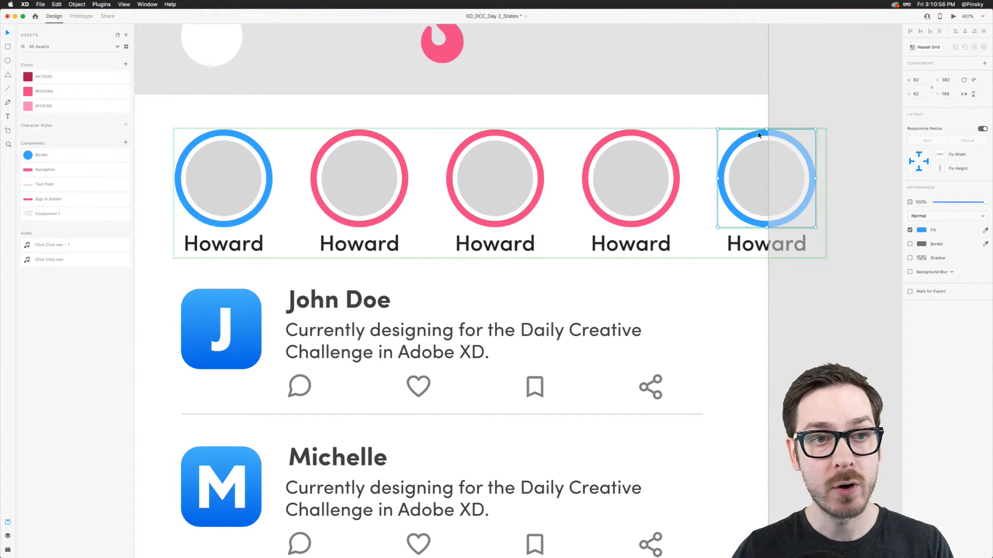
{"action": "left_click", "coordinate": [922, 231]}
{"action": "left_click_drag", "start_coordinate": [840, 207], "coordinate": [823, 199]}
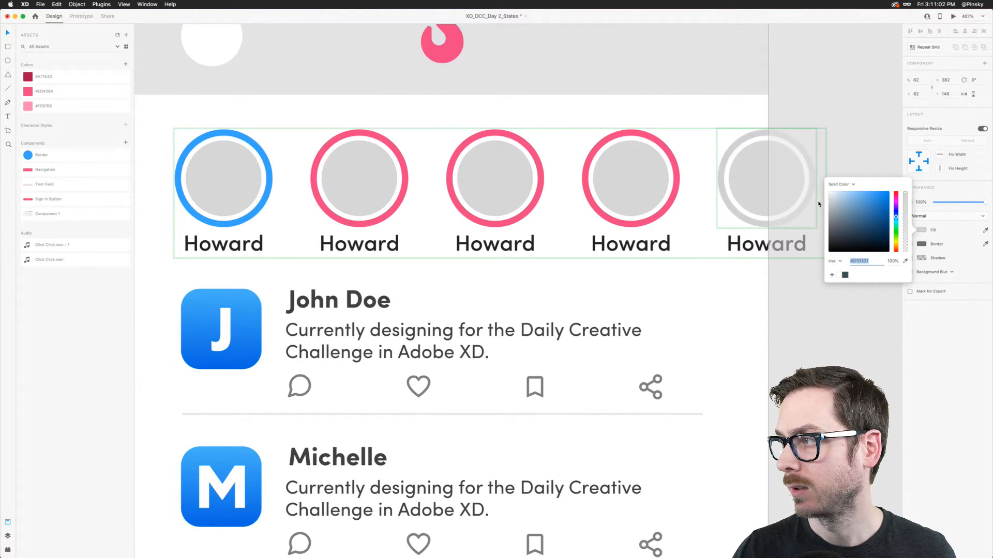
{"action": "left_click", "coordinate": [865, 339]}
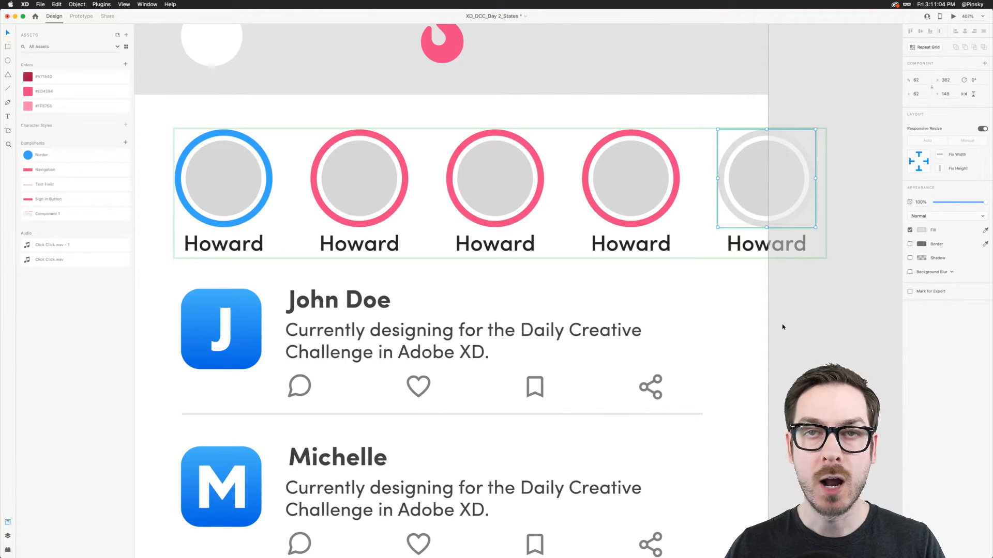
- Try filling the five profile circles with the first five photos from Finder's Colorful folder, and undo the image fill
{"action": "left_click", "coordinate": [220, 180]}
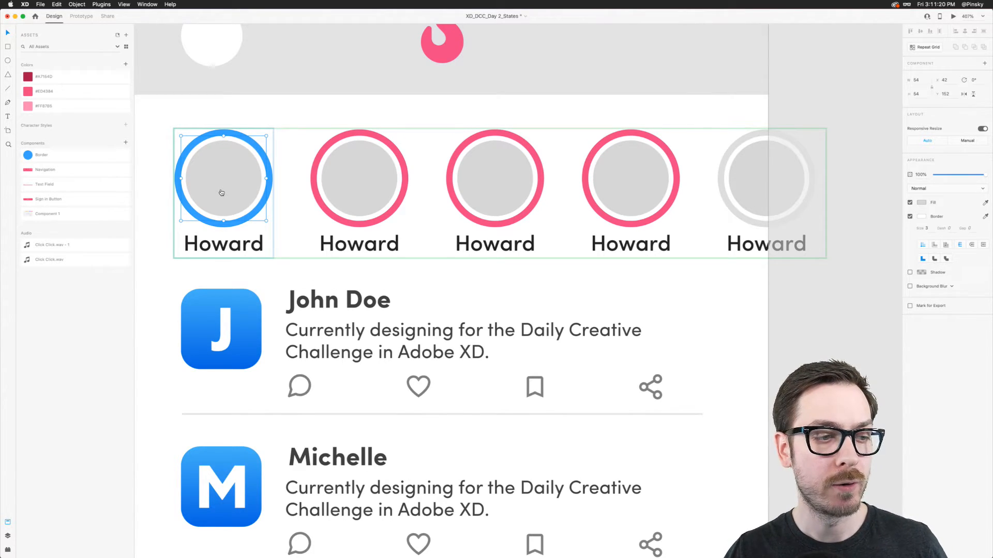
{"action": "key", "text": "super+Tab"}
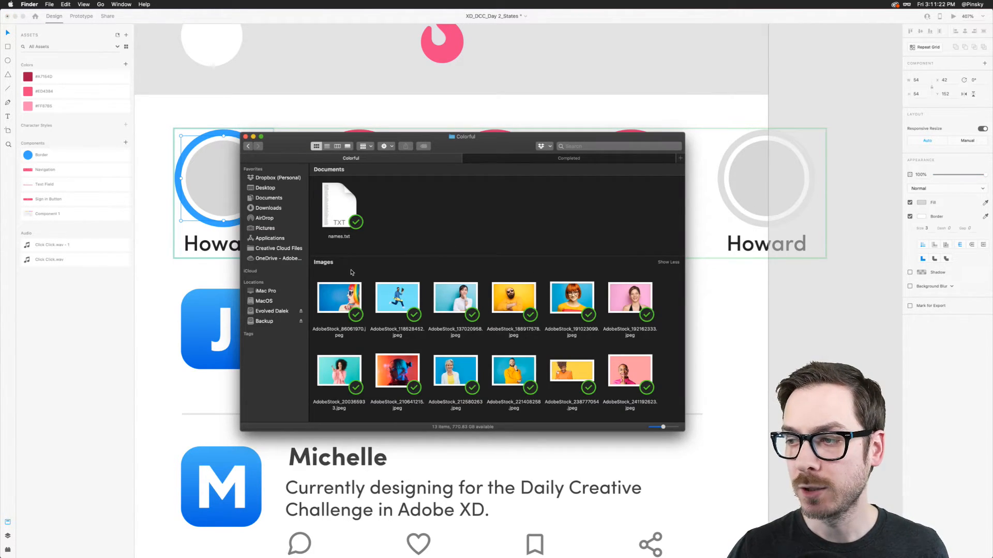
{"action": "left_click_drag", "start_coordinate": [346, 274], "coordinate": [561, 304]}
{"action": "left_click_drag", "start_coordinate": [333, 291], "coordinate": [217, 181]}
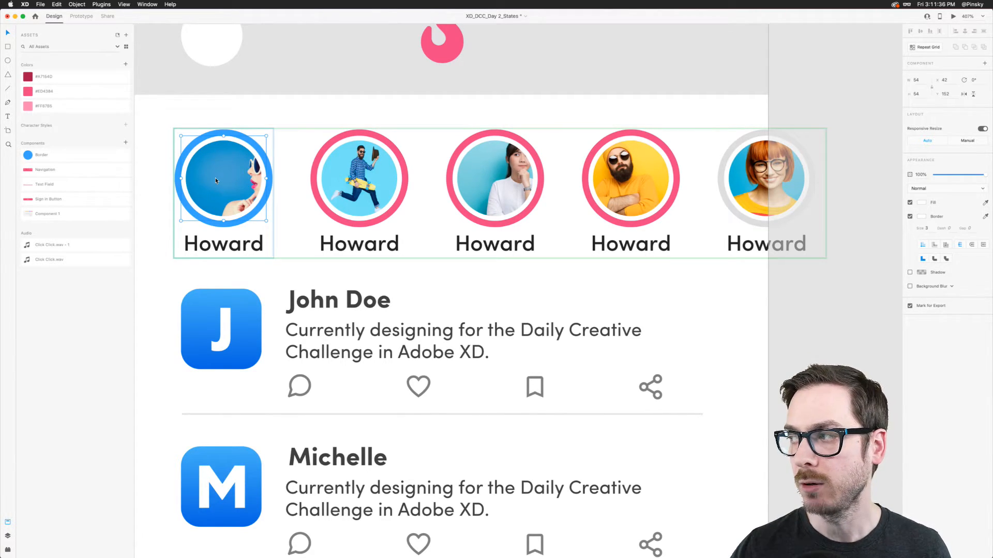
{"action": "key", "text": "cmd+z"}
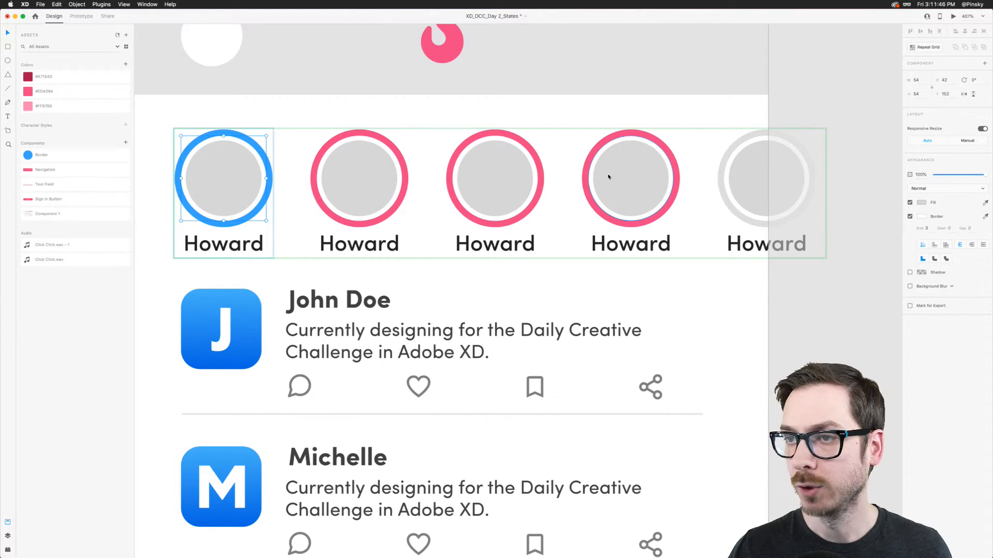
- List the installed plugins and look through the plugin catalogue's featured and essential plugins
{"action": "left_click", "coordinate": [7, 553]}
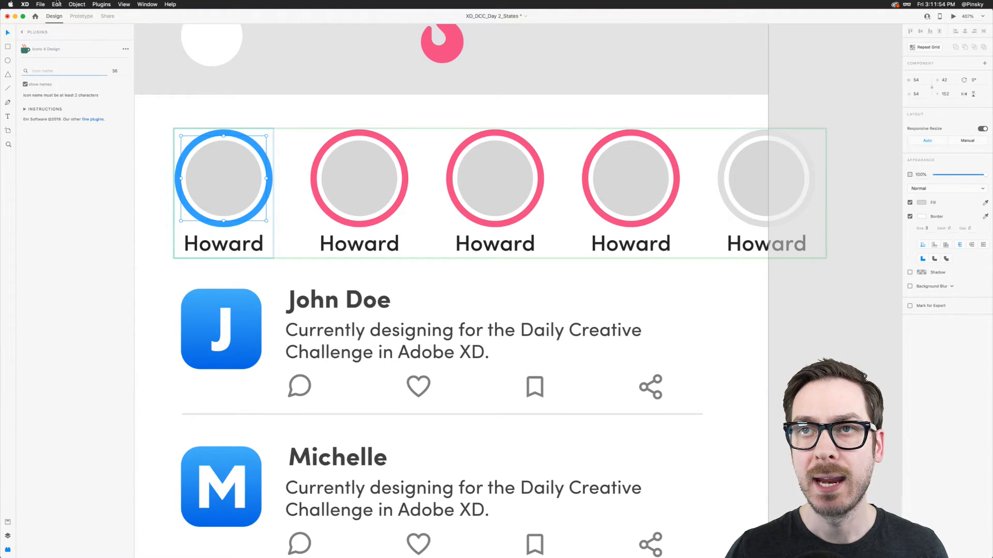
{"action": "left_click", "coordinate": [22, 33]}
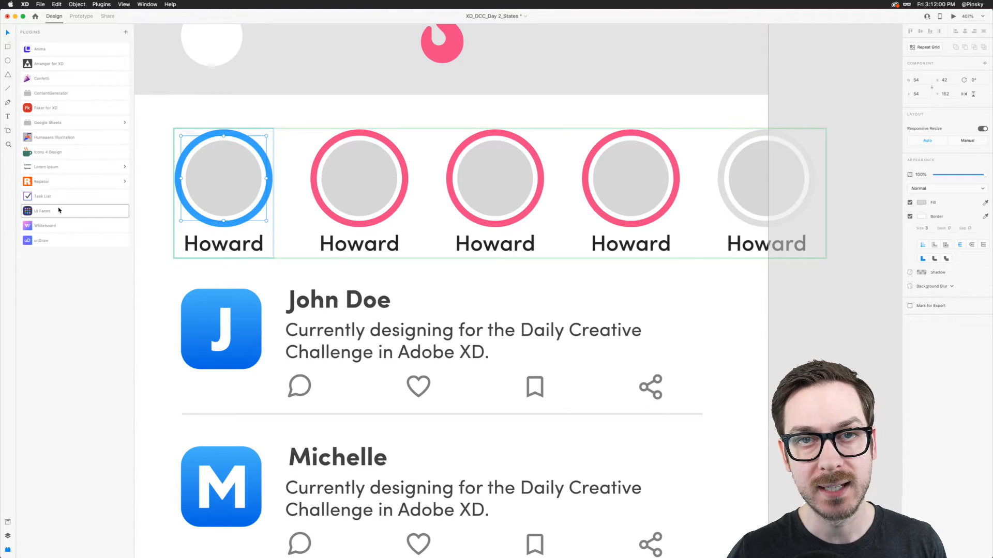
{"action": "left_click", "coordinate": [126, 33]}
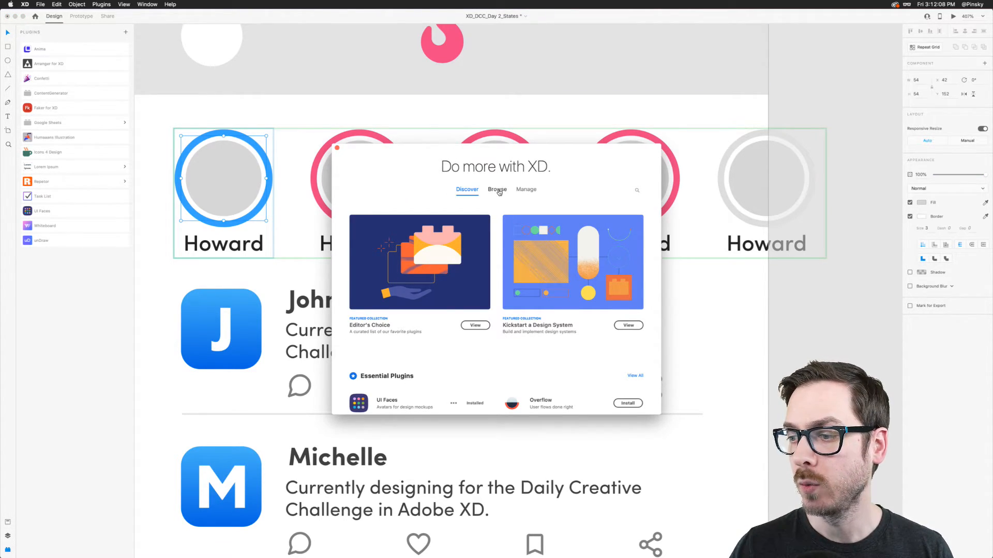
{"action": "scroll", "coordinate": [419, 259], "scroll_direction": "down", "scroll_amount": 2}
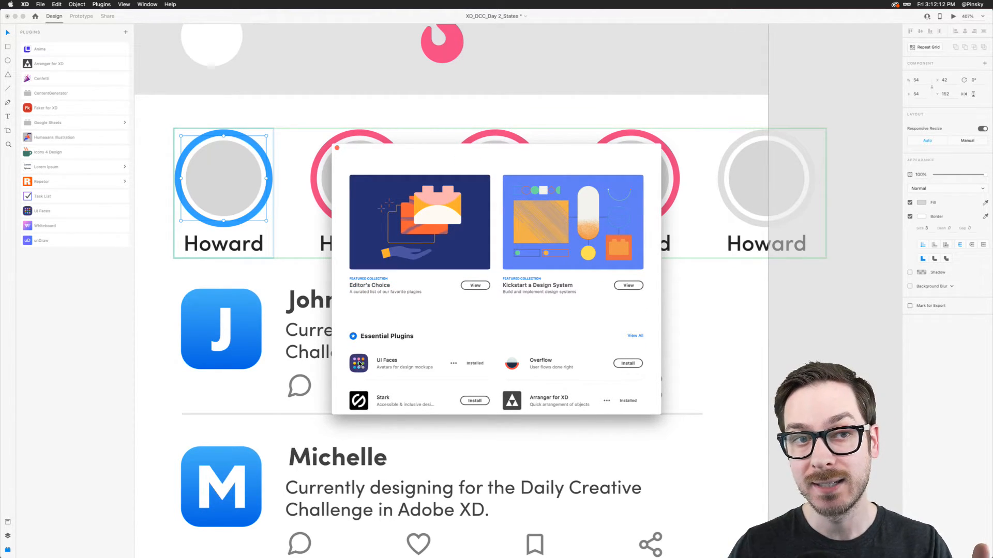
{"action": "left_click", "coordinate": [337, 149]}
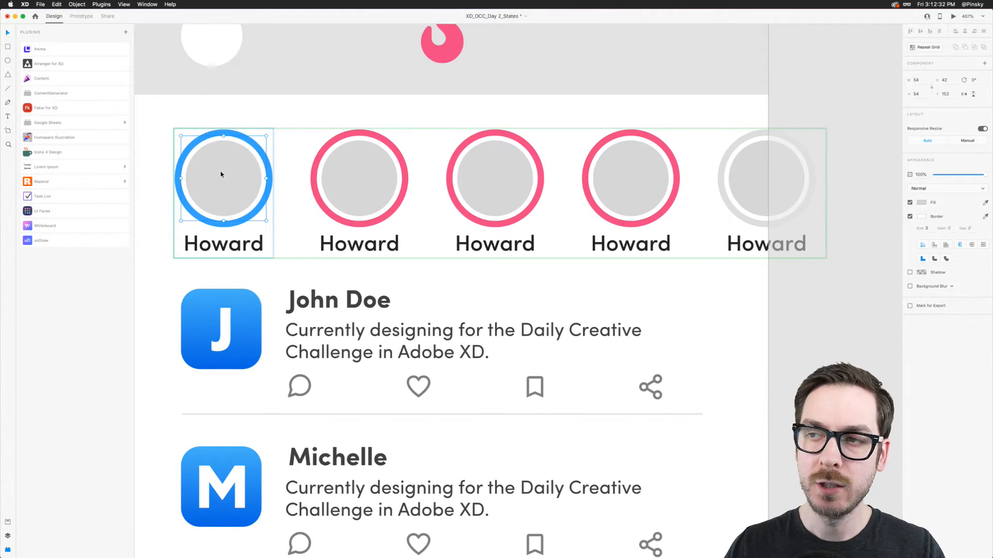
{"action": "left_click_drag", "start_coordinate": [212, 189], "coordinate": [238, 184]}
{"action": "key", "text": "super+z"}
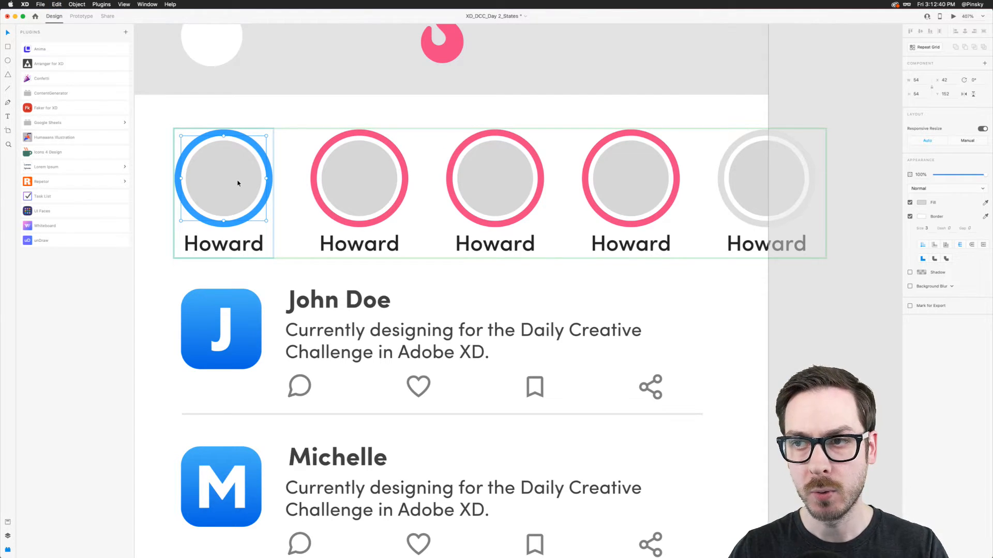
{"action": "left_click", "coordinate": [72, 214]}
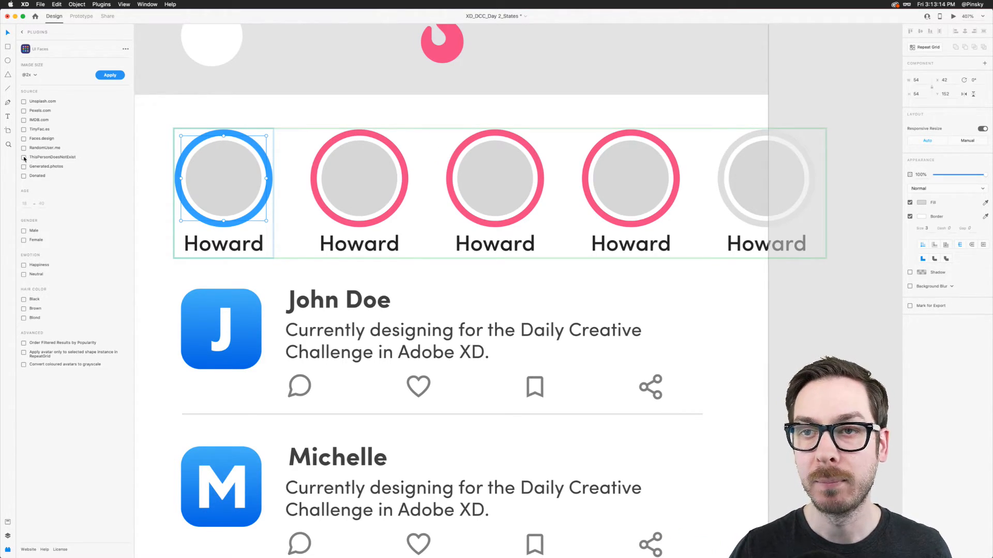
{"action": "left_click", "coordinate": [63, 158]}
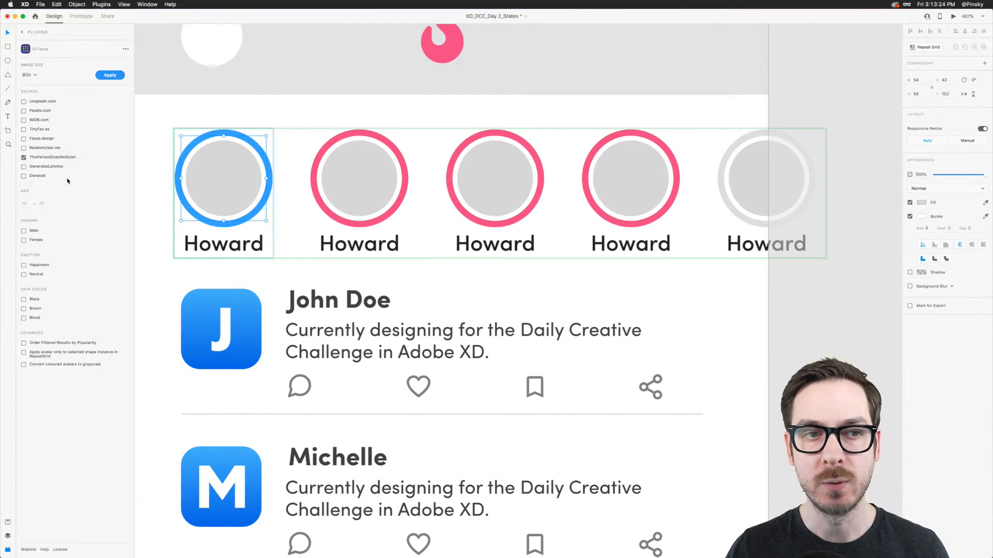
{"action": "left_click", "coordinate": [118, 76]}
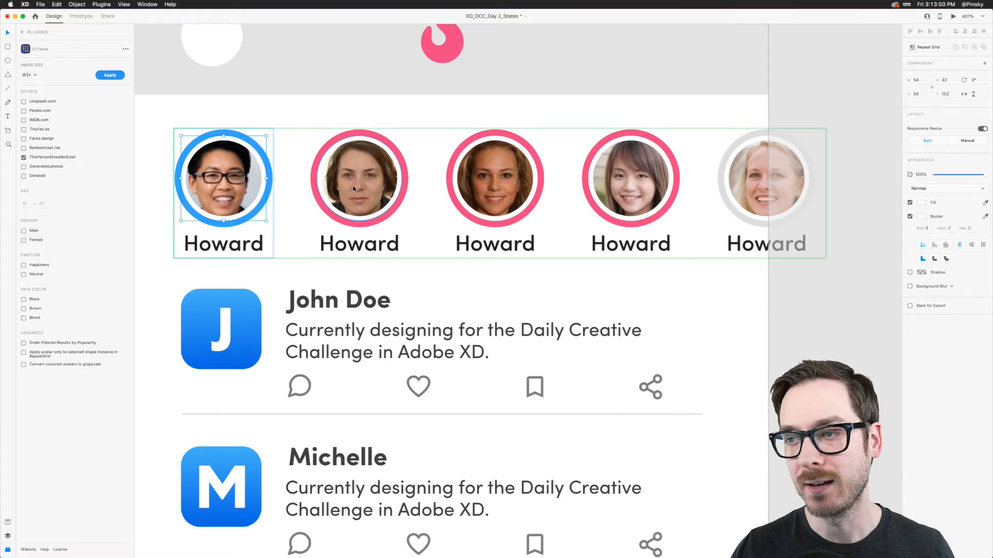
- Preview the prototype to check the stories row with its avatar photos, and return to the design
{"action": "scroll", "coordinate": [289, 218], "scroll_direction": "down", "scroll_amount": 5}
{"action": "scroll", "coordinate": [276, 206], "scroll_direction": "up", "scroll_amount": 4}
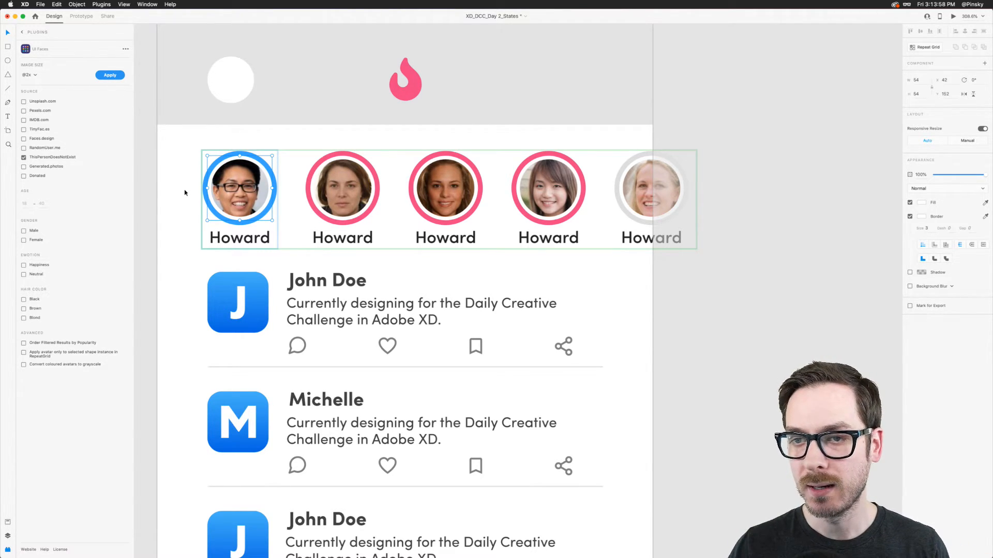
{"action": "left_click", "coordinate": [954, 17]}
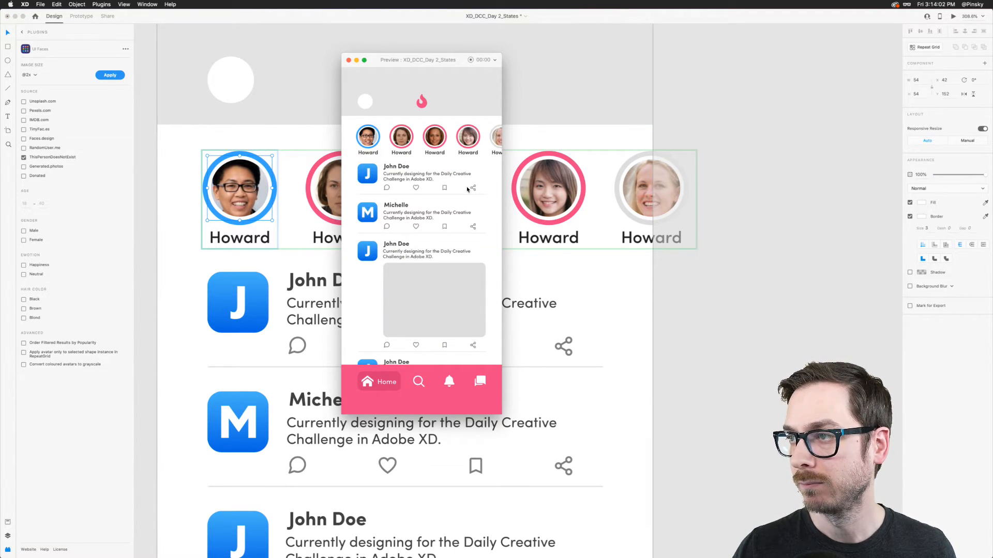
{"action": "left_click", "coordinate": [249, 150]}
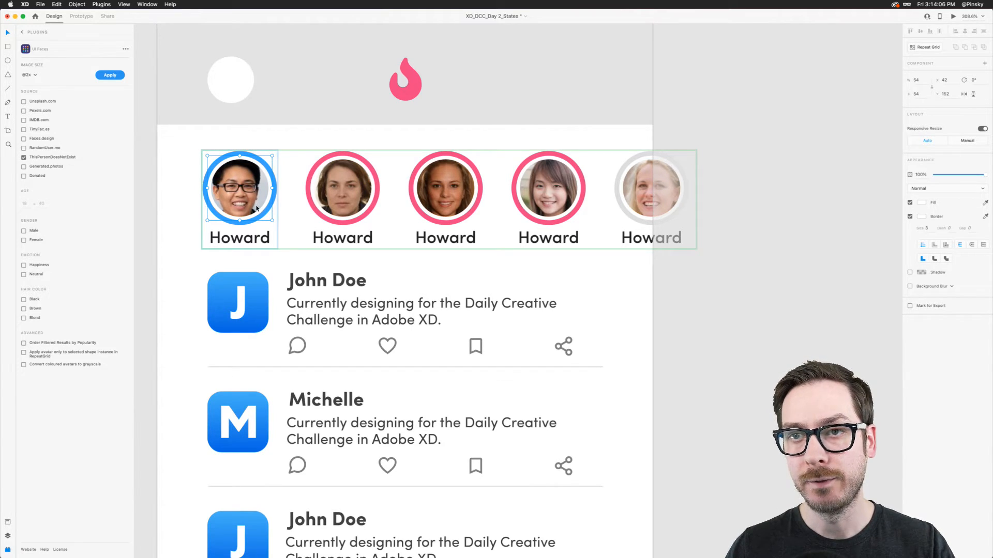
- Review names.txt in Finder's Colorful folder, try filling the story labels in XD with it, and undo the text fill
{"action": "left_click", "coordinate": [22, 33]}
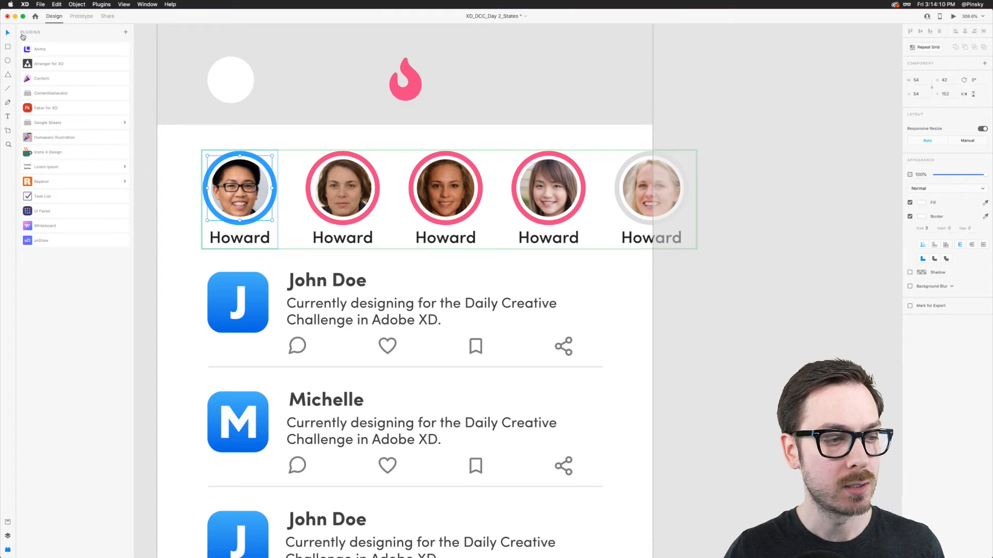
{"action": "key", "text": "super+Tab"}
{"action": "left_click", "coordinate": [349, 205]}
{"action": "key", "text": "space"}
{"action": "key", "text": "space"}
{"action": "key", "text": "space"}
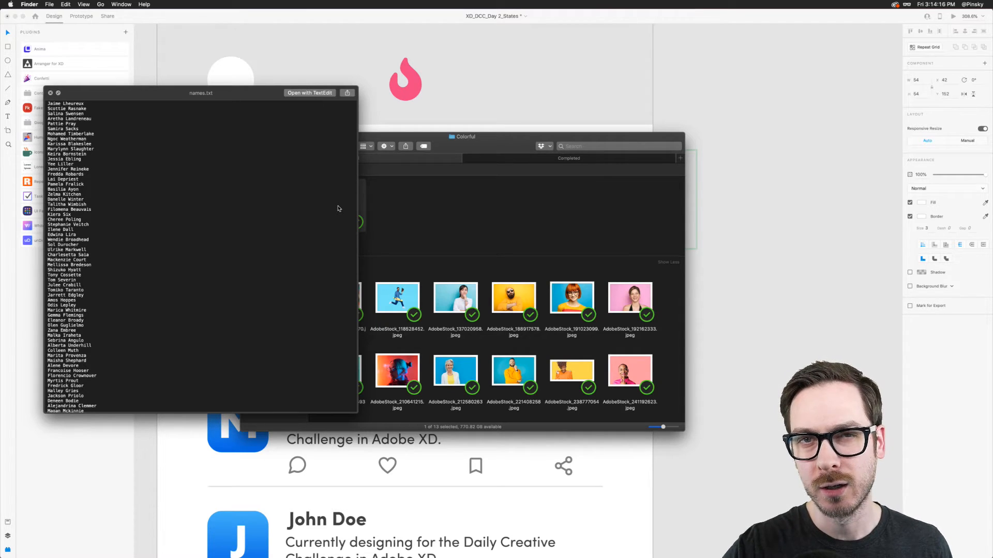
{"action": "key", "text": "space"}
{"action": "left_click_drag", "start_coordinate": [338, 208], "coordinate": [430, 200]}
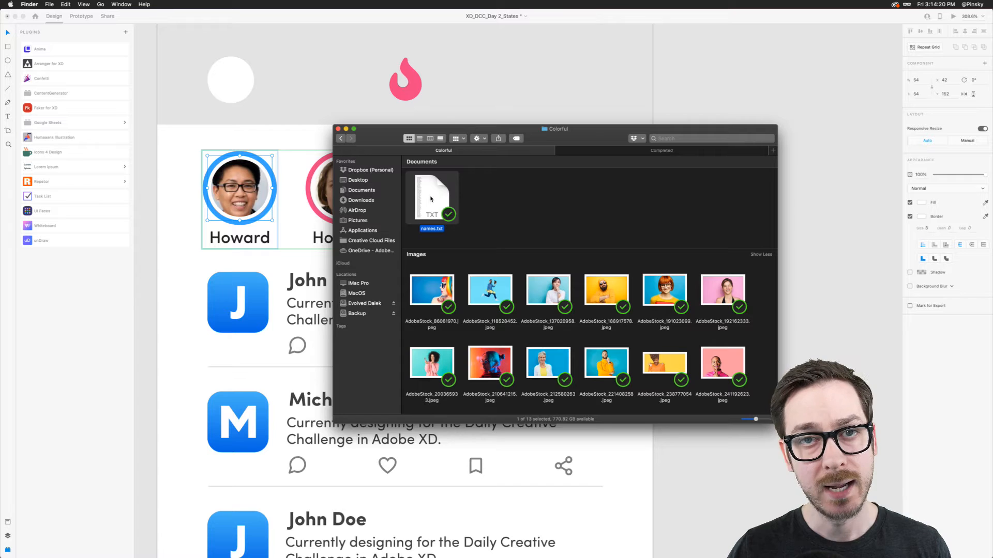
{"action": "left_click_drag", "start_coordinate": [430, 200], "coordinate": [241, 239]}
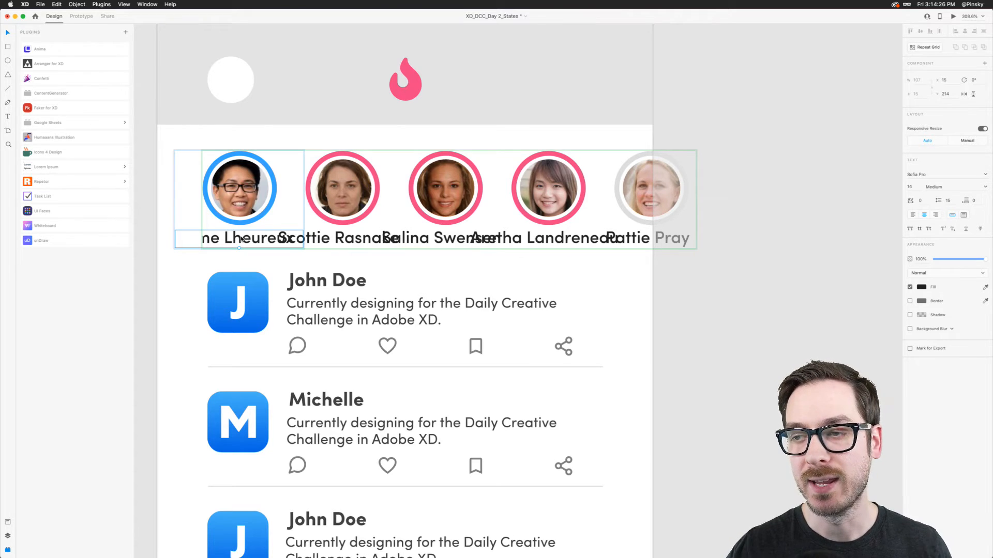
{"action": "key", "text": "super+z"}
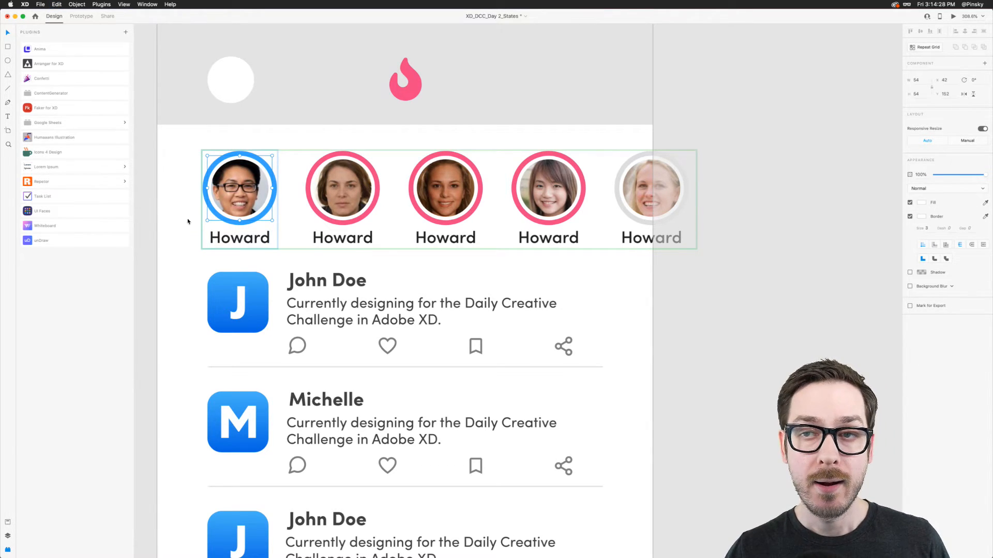
- Try Repeater's Generate command on the first story label and on the whole stories grid, and close it without applying anything
{"action": "left_click", "coordinate": [249, 242]}
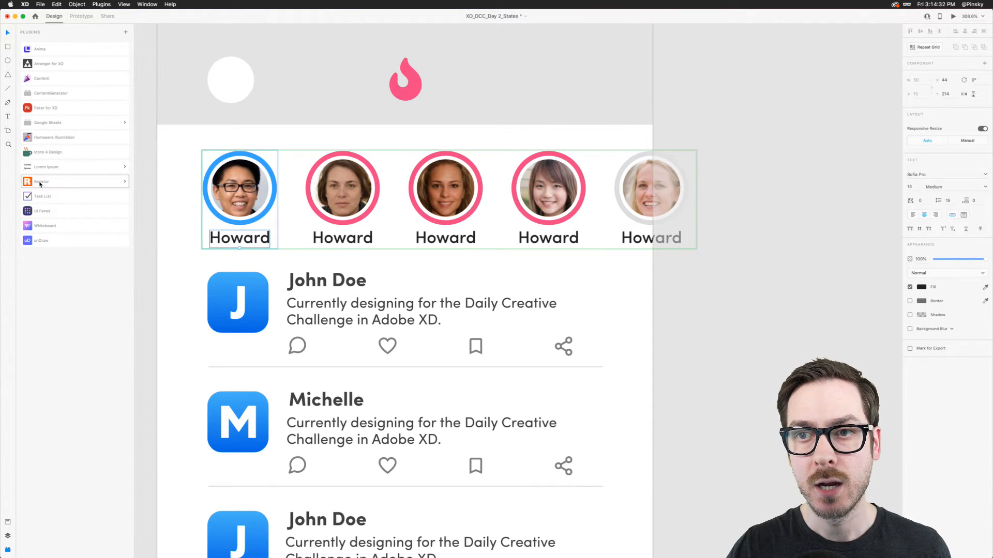
{"action": "left_click", "coordinate": [78, 183]}
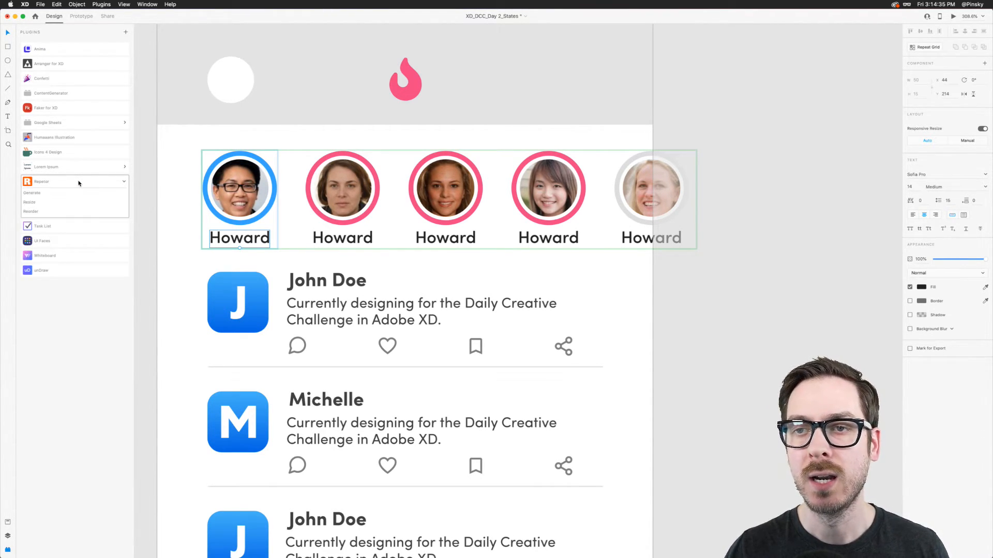
{"action": "left_click", "coordinate": [32, 194]}
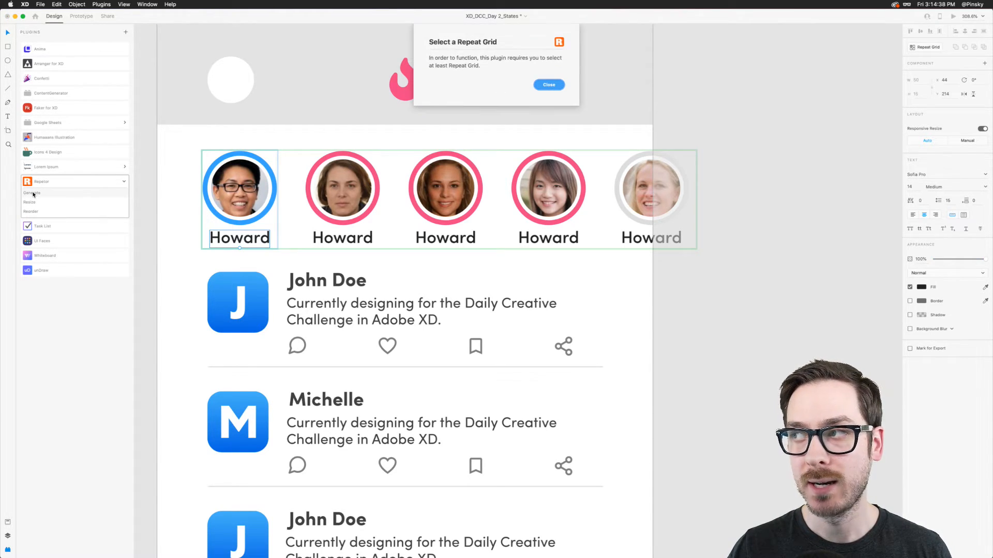
{"action": "left_click", "coordinate": [550, 85]}
{"action": "key", "text": "Escape"}
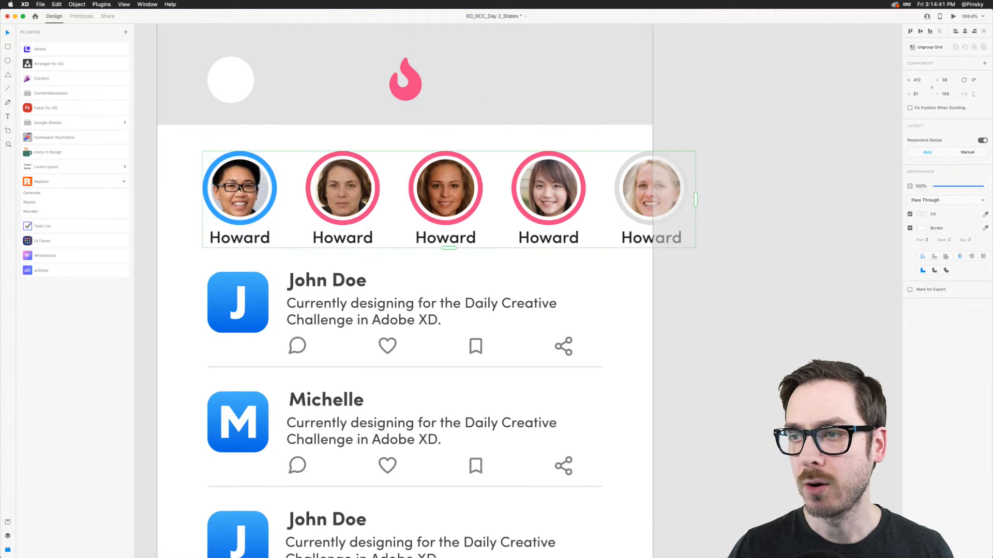
{"action": "left_click", "coordinate": [53, 194]}
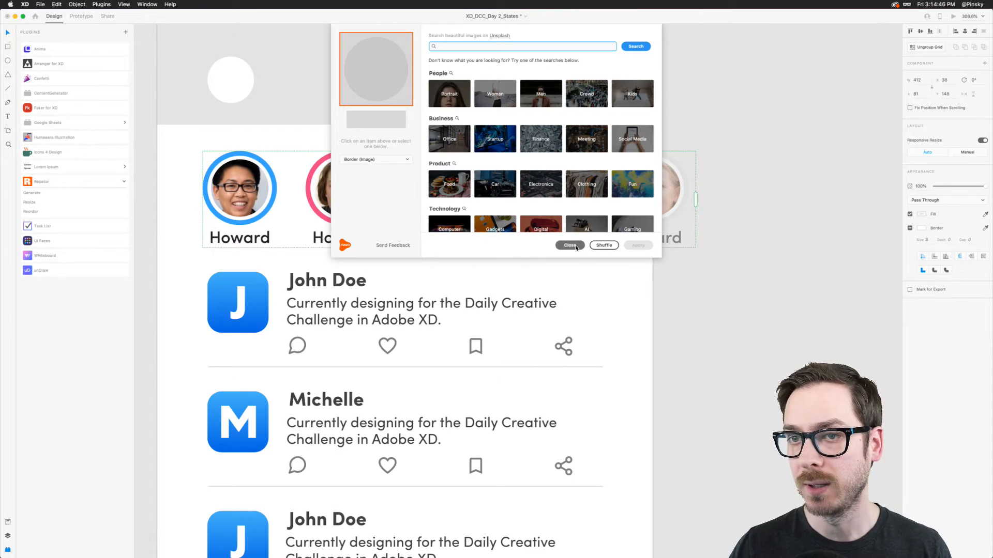
{"action": "left_click", "coordinate": [570, 246]}
- Try ContentGenerator on the stories grid and its Both names option on the first label, and retry Repeater's Generate
{"action": "left_click", "coordinate": [73, 94]}
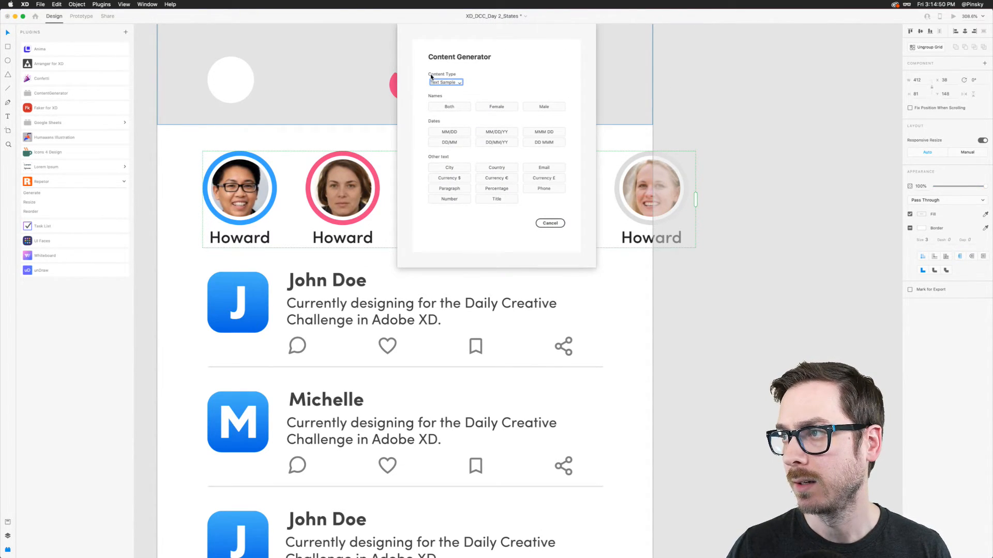
{"action": "left_click", "coordinate": [461, 83]}
{"action": "left_click", "coordinate": [525, 106]}
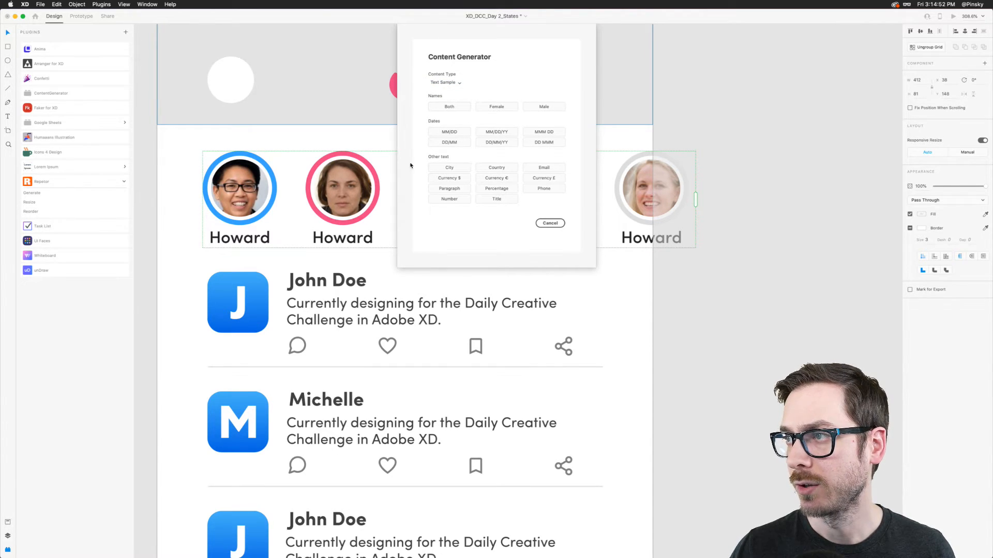
{"action": "key", "text": "Escape"}
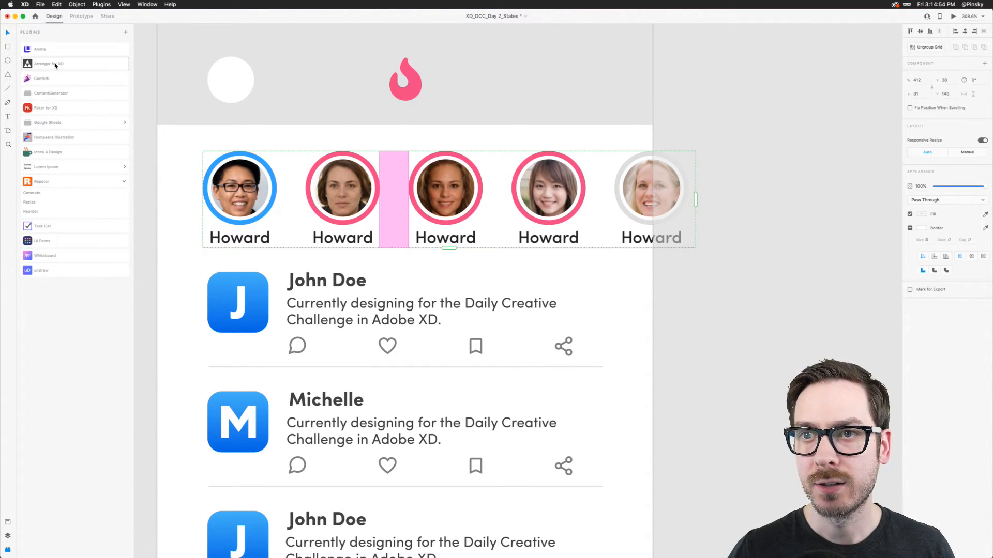
{"action": "left_click", "coordinate": [51, 211]}
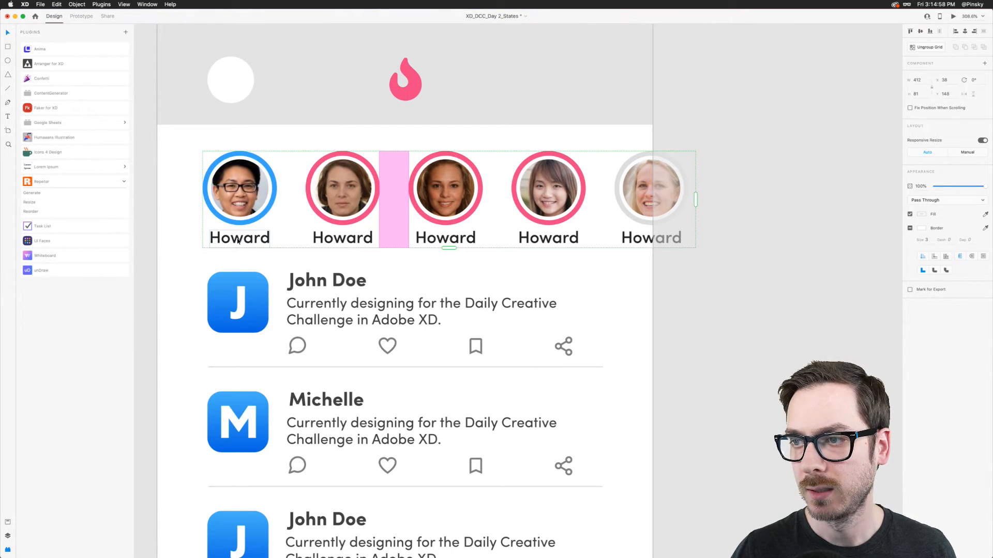
{"action": "left_click", "coordinate": [55, 93]}
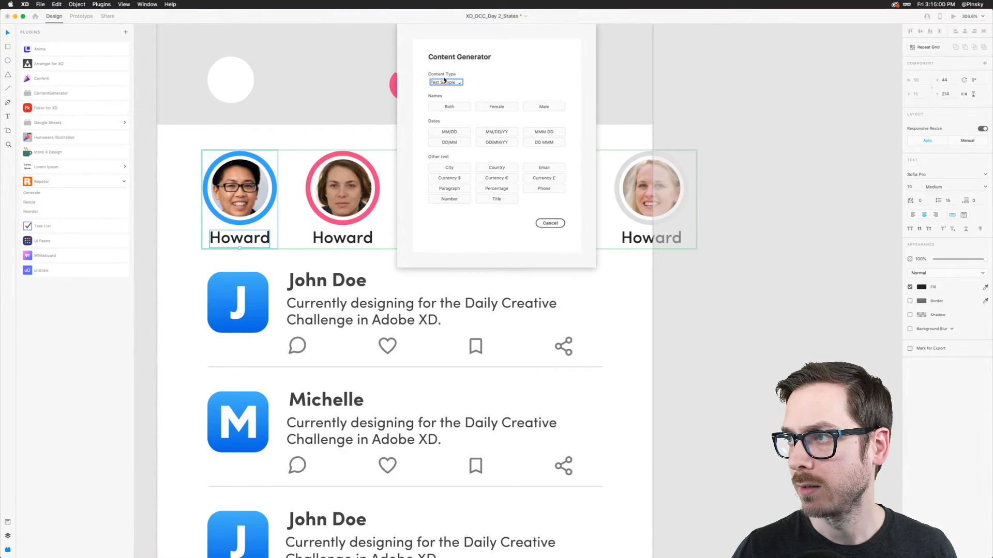
{"action": "left_click", "coordinate": [449, 106]}
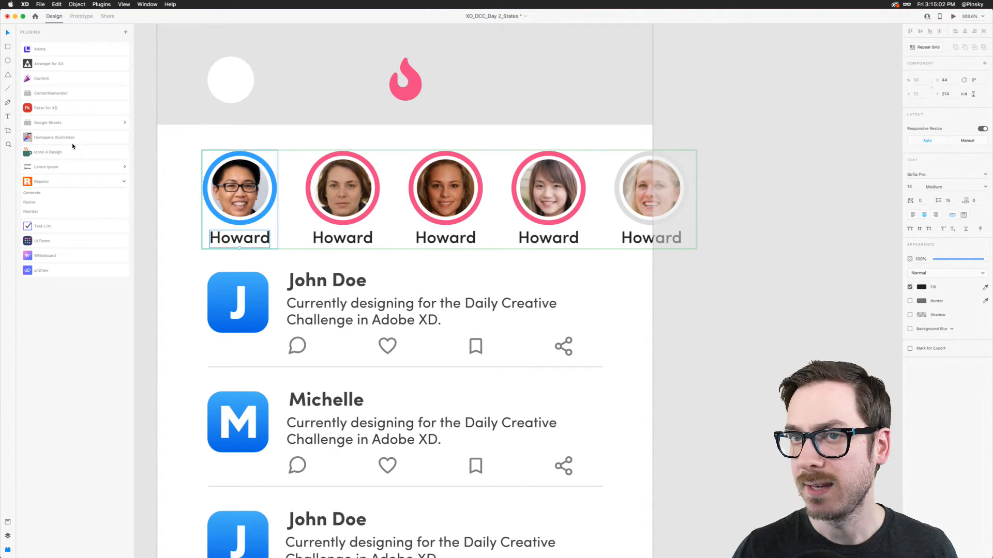
{"action": "left_click", "coordinate": [36, 194]}
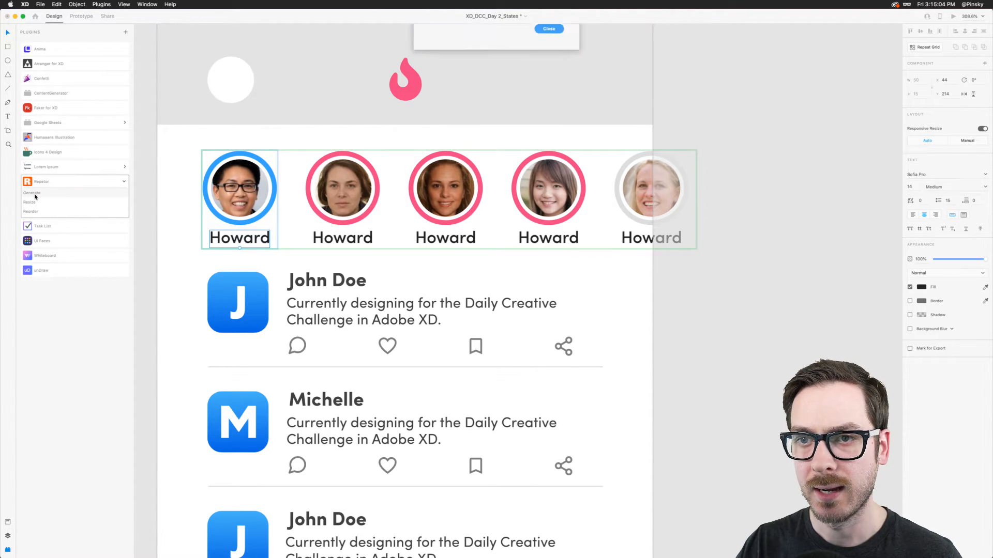
{"action": "key", "text": "Return"}
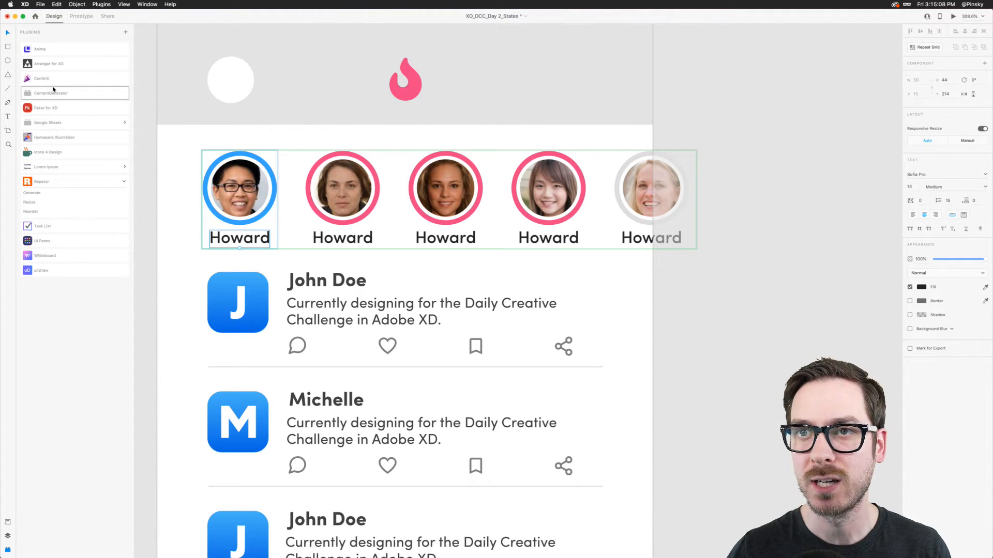
- Try filling the first story label with Faker for XD's First Name format in place of its existing text
{"action": "left_click", "coordinate": [51, 108]}
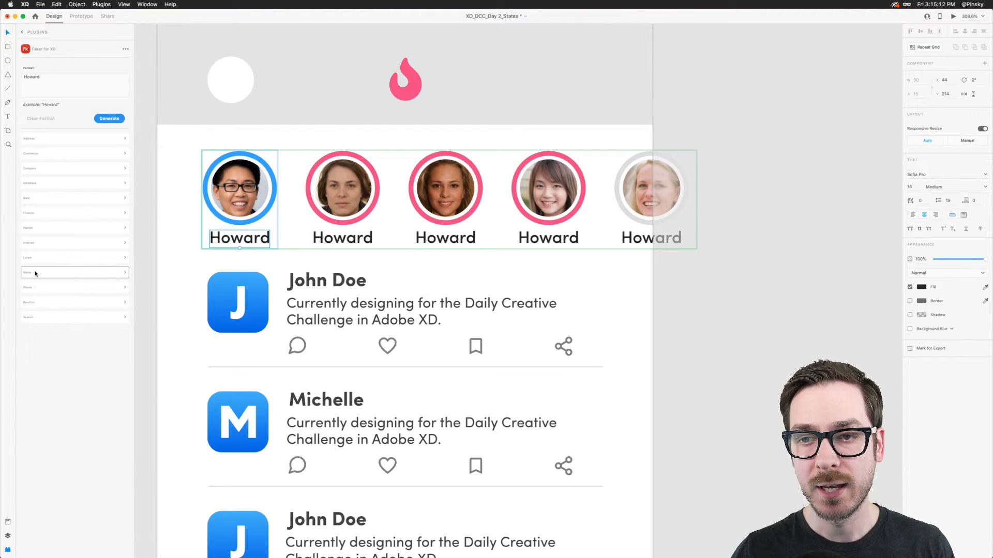
{"action": "left_click", "coordinate": [67, 270]}
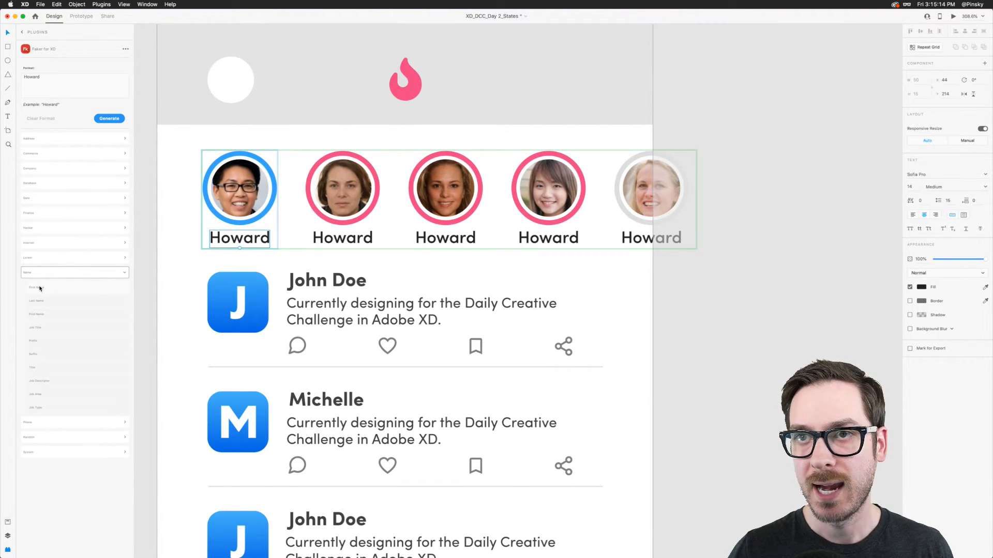
{"action": "left_click", "coordinate": [57, 91]}
{"action": "key", "text": "super+a"}
{"action": "key", "text": "BackSpace"}
{"action": "left_click", "coordinate": [32, 299]}
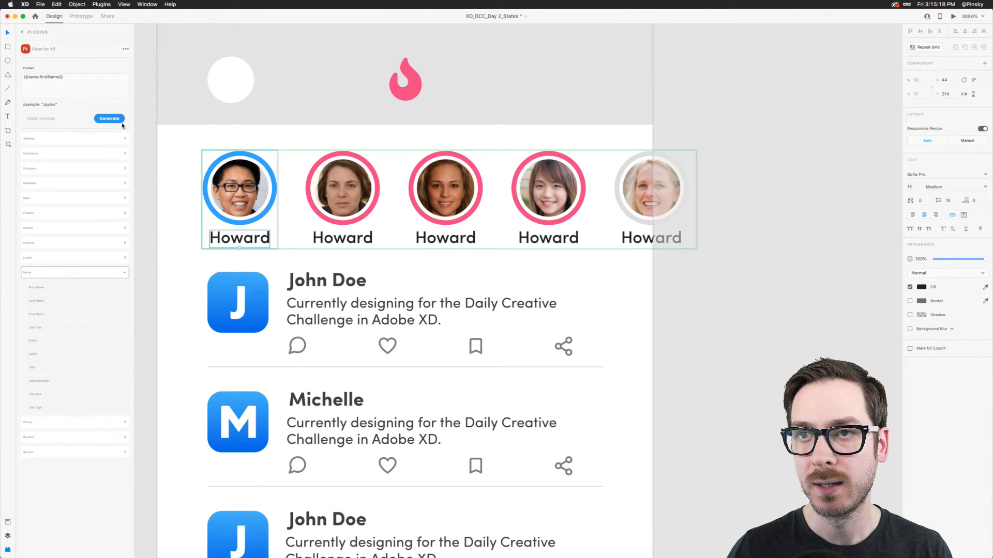
{"action": "left_click", "coordinate": [114, 120]}
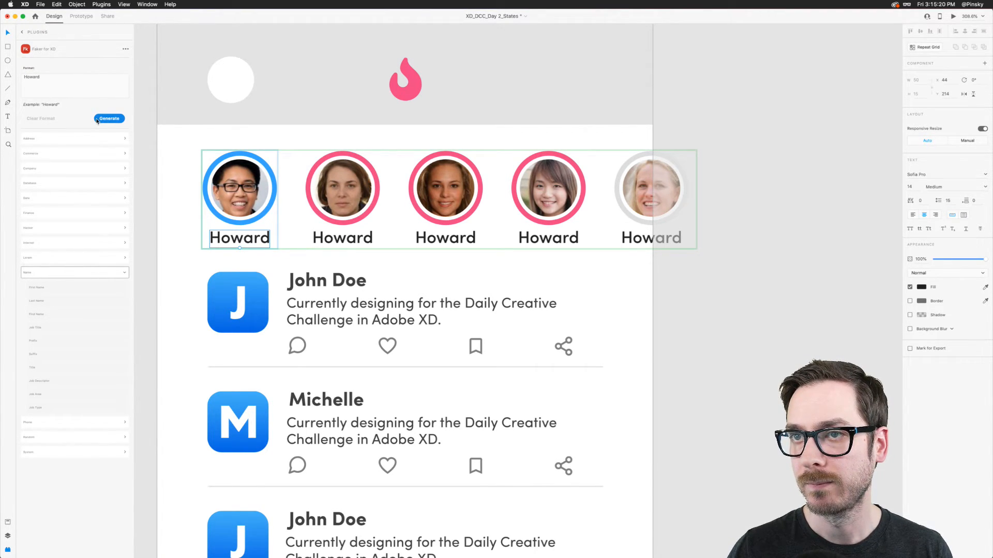
- Retry generating the story label text in Faker for XD with the Last Name and First Name formats
{"action": "left_click", "coordinate": [37, 301]}
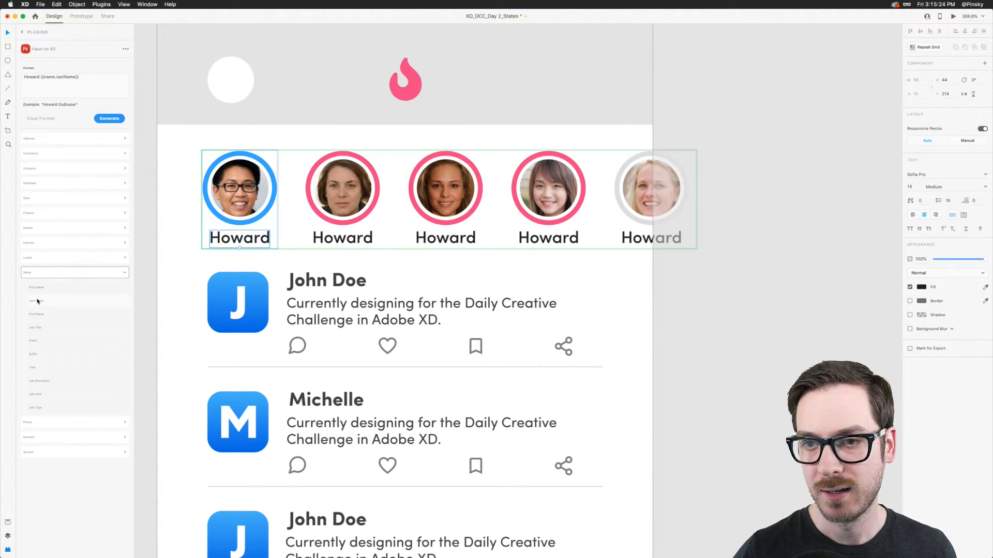
{"action": "left_click", "coordinate": [40, 288]}
{"action": "left_click", "coordinate": [111, 120]}
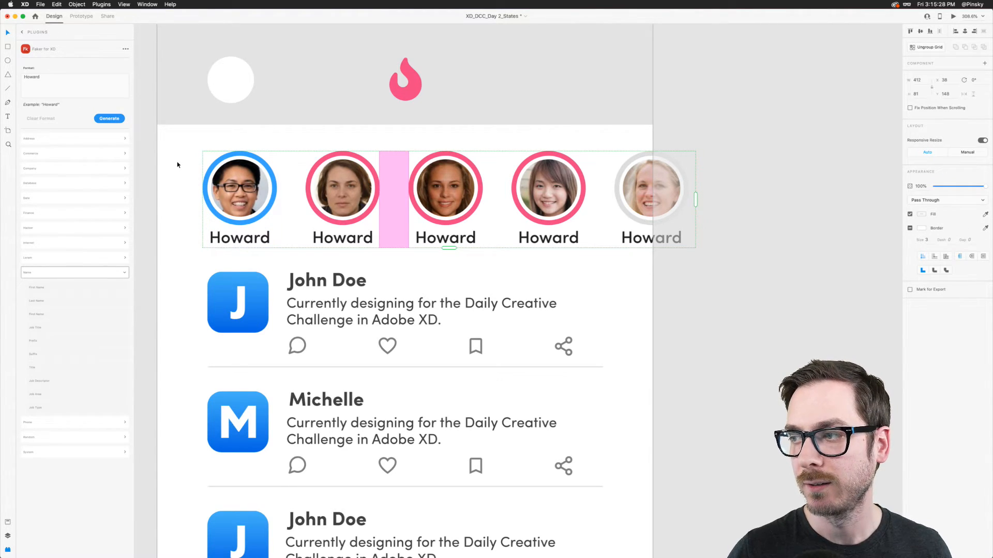
{"action": "key", "text": "super+z"}
{"action": "key", "text": "super+shift+z"}
- Replace the second and third story labels with different first names
{"action": "double_click", "coordinate": [346, 239]}
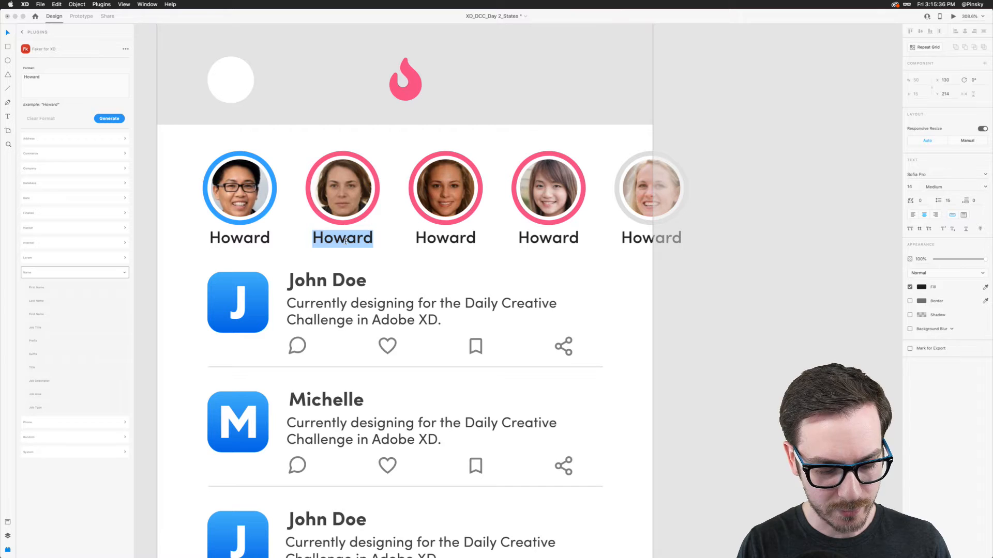
{"action": "type", "text": "Edith"}
{"action": "double_click", "coordinate": [452, 244]}
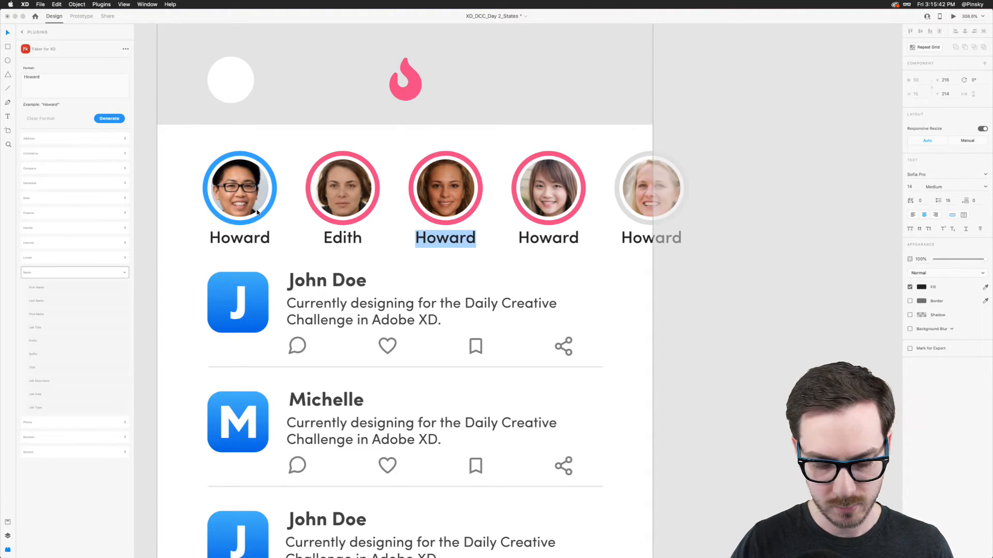
{"action": "type", "text": "Julia"}
{"action": "key", "text": "Escape"}
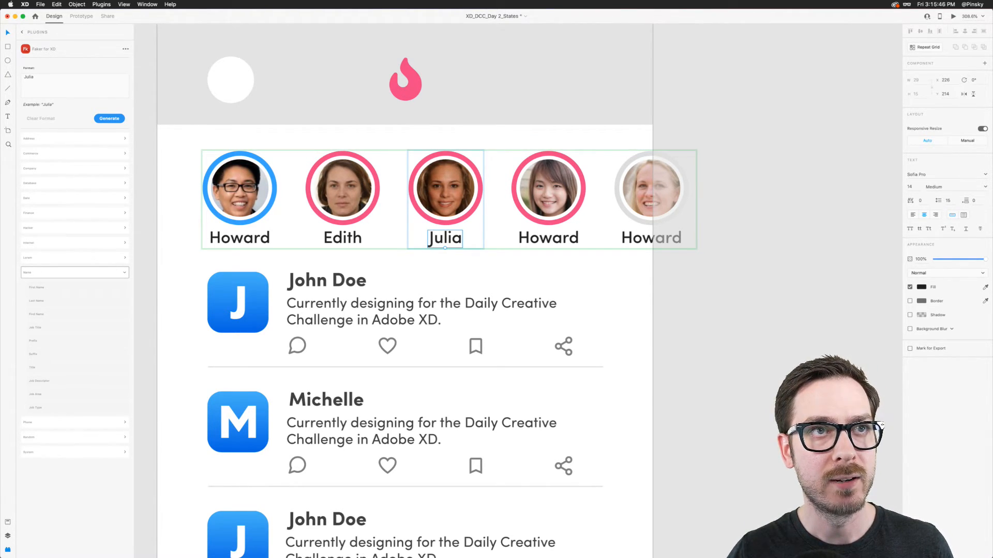
- Replace the fourth and fifth story labels with their own first names and deselect the stories row
{"action": "left_click", "coordinate": [556, 242]}
{"action": "double_click", "coordinate": [557, 243]}
{"action": "type", "text": "Per"}
{"action": "key", "text": "BackSpace"}
{"action": "type", "text": "arl"}
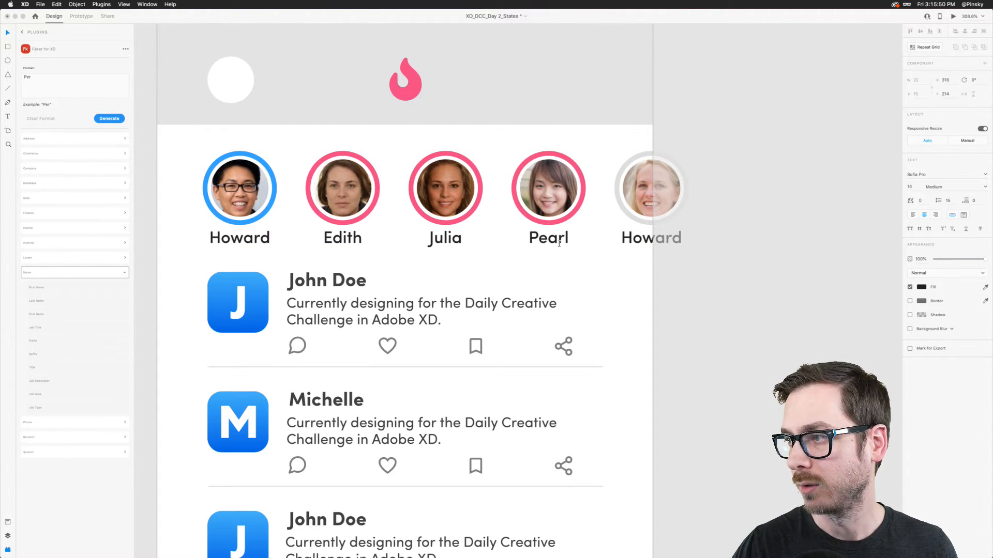
{"action": "key", "text": "Escape"}
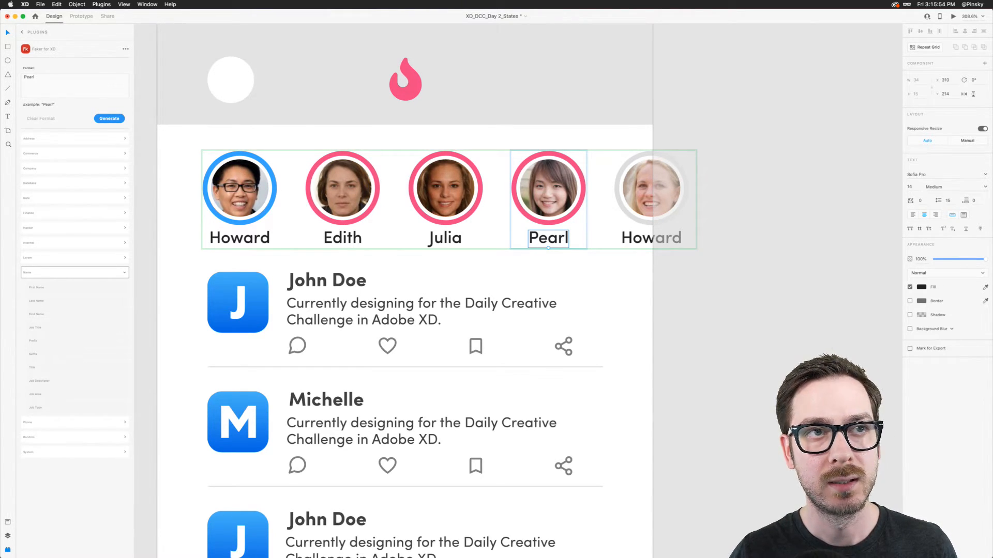
{"action": "double_click", "coordinate": [626, 247]}
{"action": "type", "text": "Michelle"}
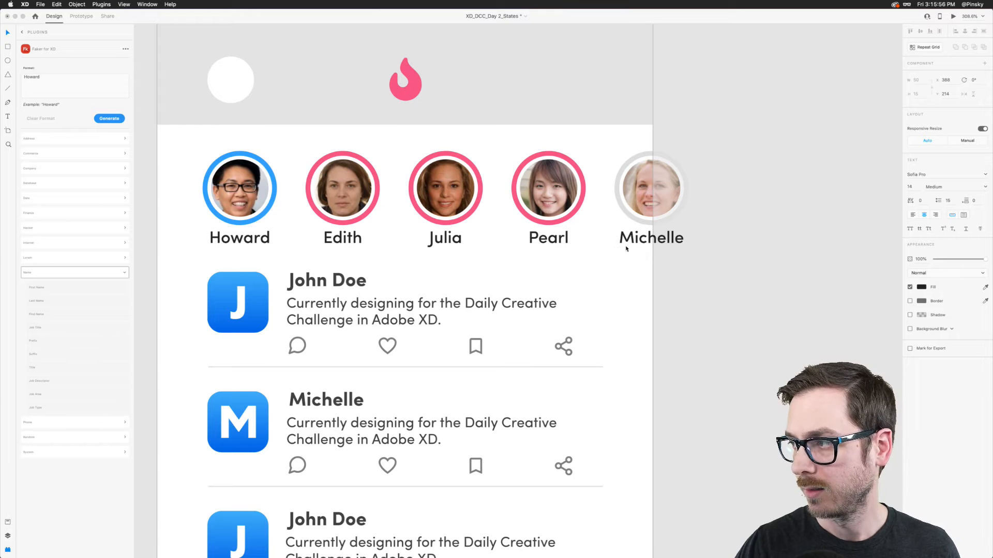
{"action": "key", "text": "Escape"}
{"action": "left_click", "coordinate": [191, 193]}
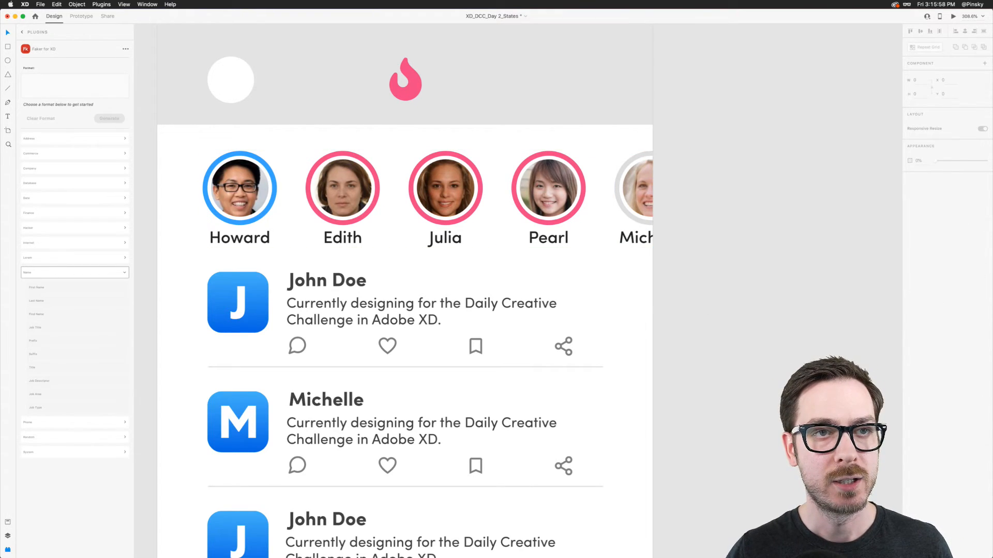
- Leave Faker for XD and duplicate the Navigation Bar artboard with the stories row and feed
{"action": "left_click", "coordinate": [273, 122]}
{"action": "scroll", "coordinate": [272, 122], "scroll_direction": "down", "scroll_amount": 5}
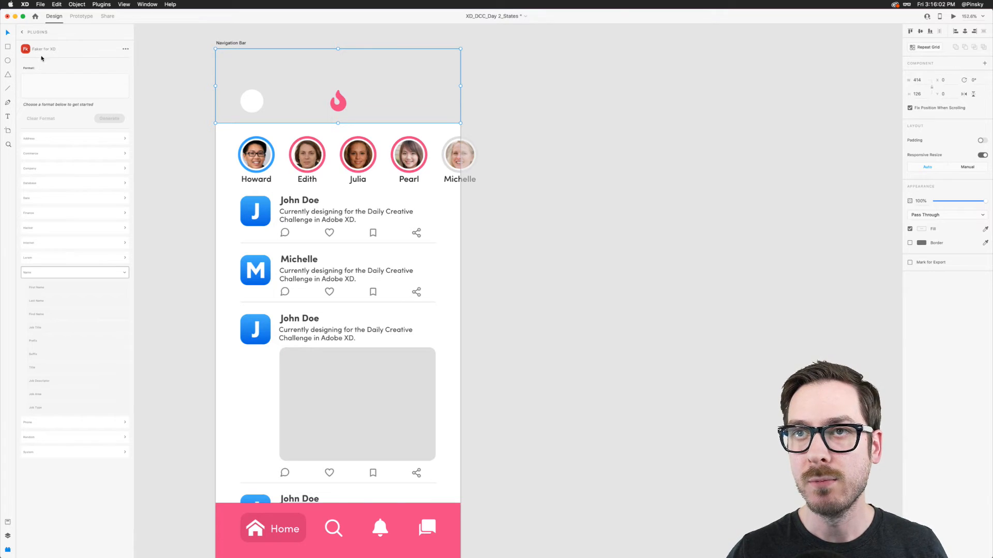
{"action": "left_click", "coordinate": [23, 33]}
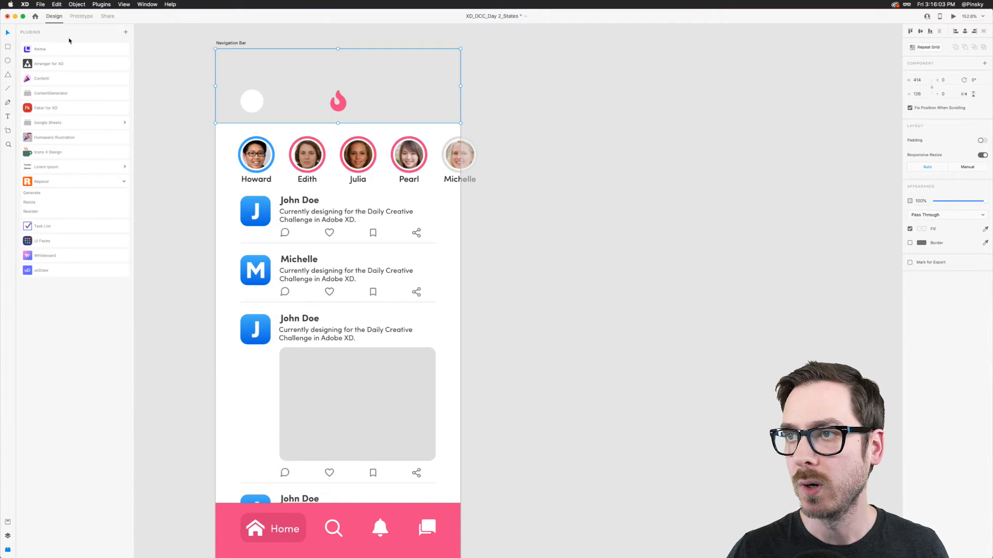
{"action": "left_click", "coordinate": [229, 43]}
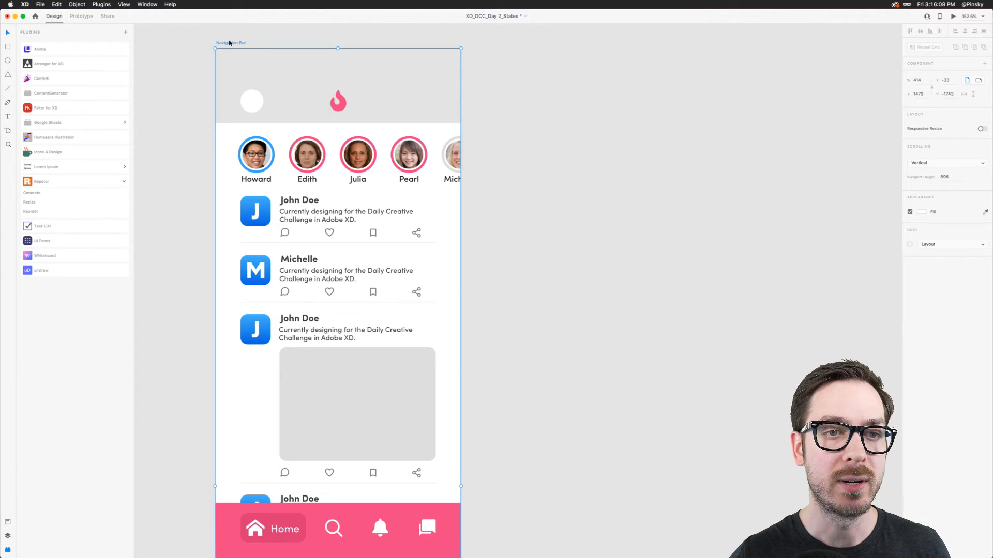
{"action": "key", "text": "super+d"}
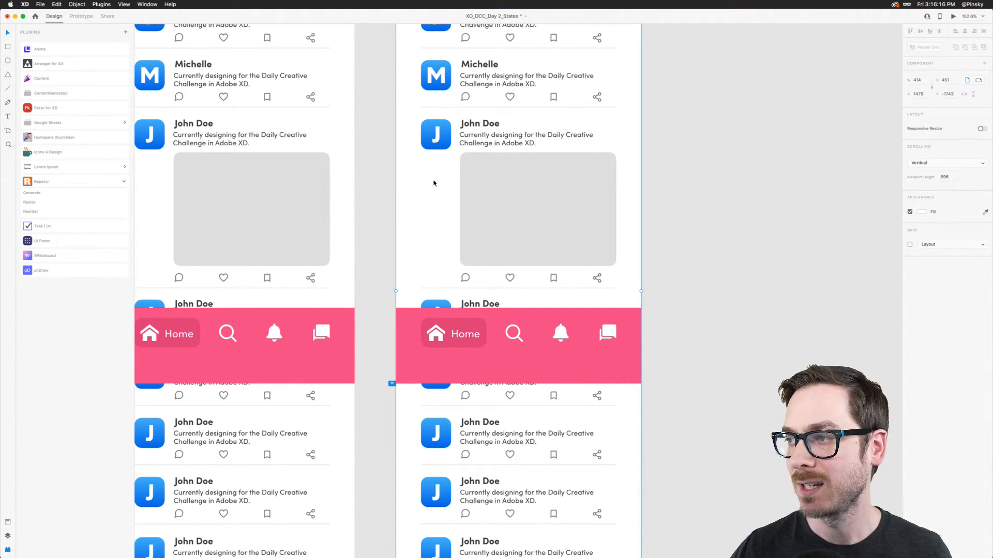
- Delete the stories row and all feed posts from the duplicated artboard, keeping its header and bottom navigation bar
{"action": "scroll", "coordinate": [489, 225], "scroll_direction": "up", "scroll_amount": 5}
{"action": "left_click_drag", "start_coordinate": [394, 112], "coordinate": [449, 253]}
{"action": "left_click_drag", "start_coordinate": [463, 289], "coordinate": [572, 465]}
{"action": "key", "text": "Delete"}
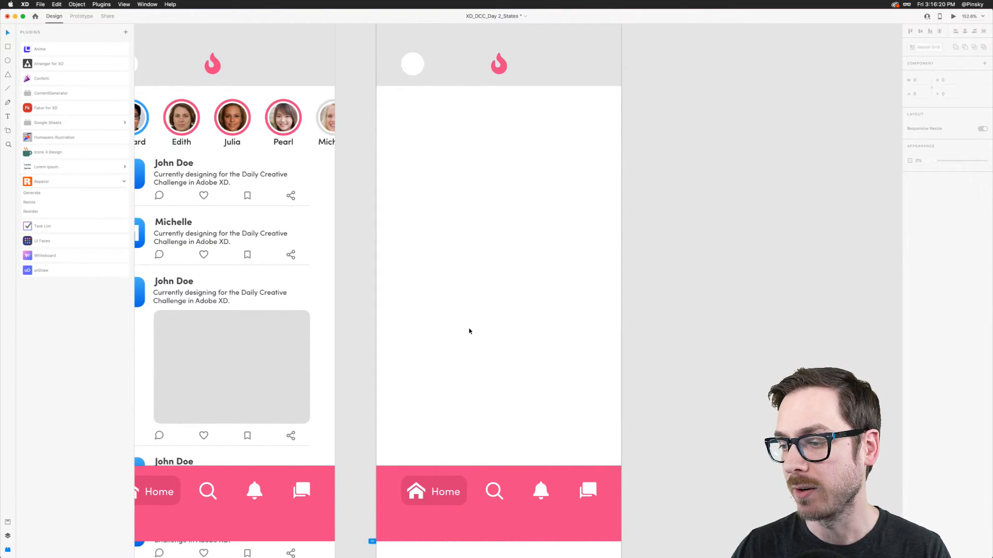
{"action": "scroll", "coordinate": [470, 331], "scroll_direction": "down", "scroll_amount": 10}
{"action": "left_click", "coordinate": [424, 407]}
{"action": "key", "text": "Delete"}
{"action": "right_click", "coordinate": [462, 347]}
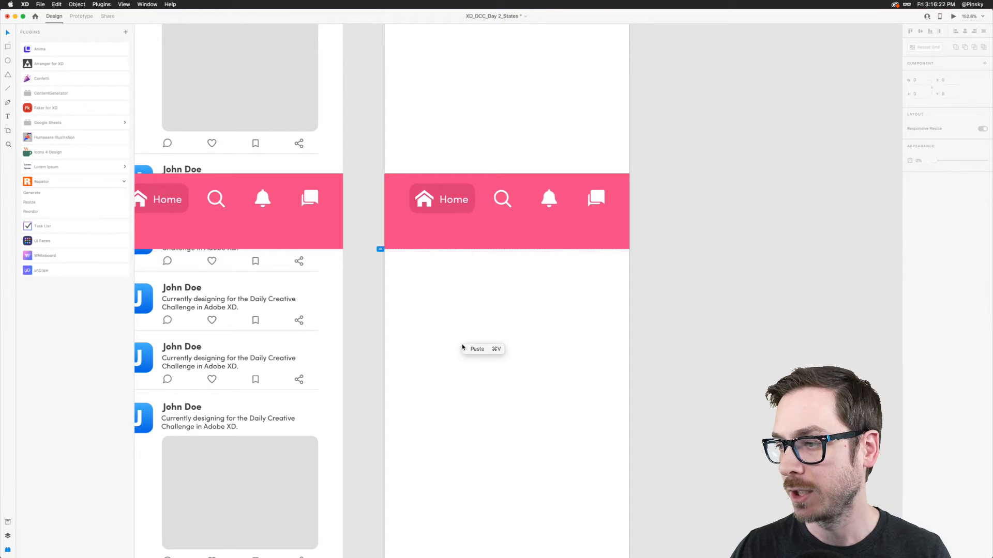
{"action": "left_click", "coordinate": [441, 337]}
- Shorten the duplicated artboard so it ends at the lower edge of the bottom navigation bar
{"action": "scroll", "coordinate": [441, 337], "scroll_direction": "down", "scroll_amount": 5}
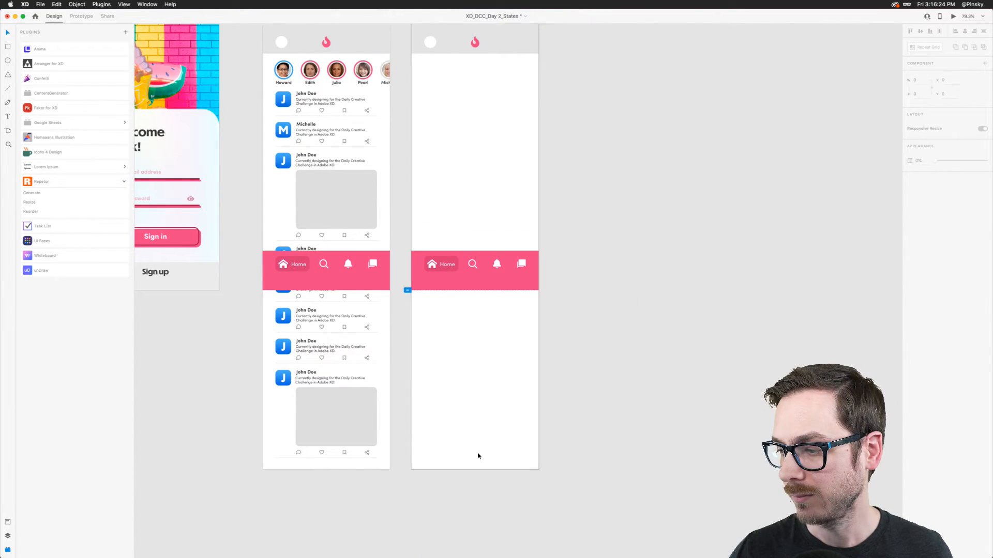
{"action": "left_click", "coordinate": [476, 464]}
{"action": "left_click_drag", "start_coordinate": [474, 470], "coordinate": [495, 293]}
{"action": "scroll", "coordinate": [495, 288], "scroll_direction": "up", "scroll_amount": 3}
- Switch the bottom navigation component on the duplicated artboard to its Search state
{"action": "left_click", "coordinate": [454, 339]}
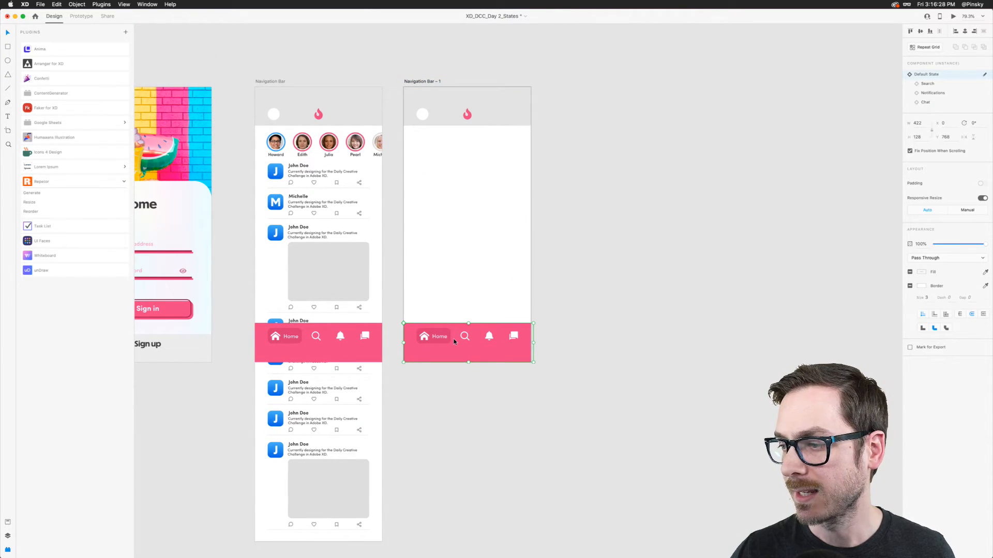
{"action": "scroll", "coordinate": [454, 339], "scroll_direction": "up", "scroll_amount": 5}
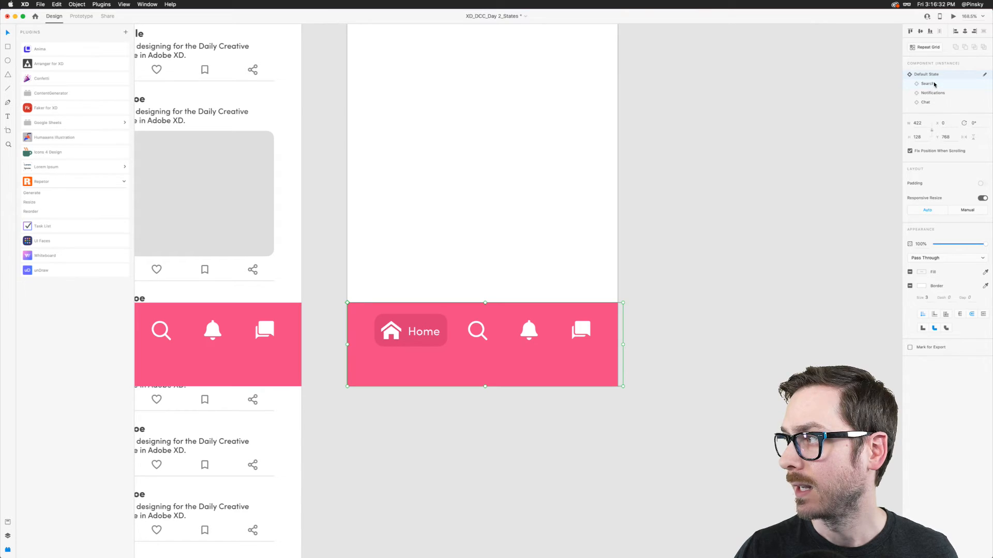
{"action": "left_click", "coordinate": [928, 83]}
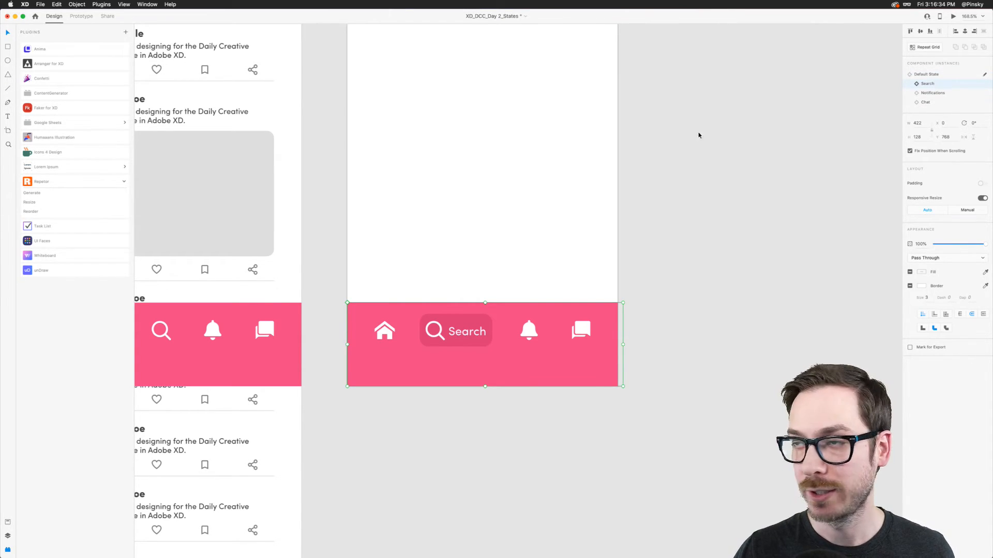
{"action": "scroll", "coordinate": [510, 166], "scroll_direction": "down", "scroll_amount": 4}
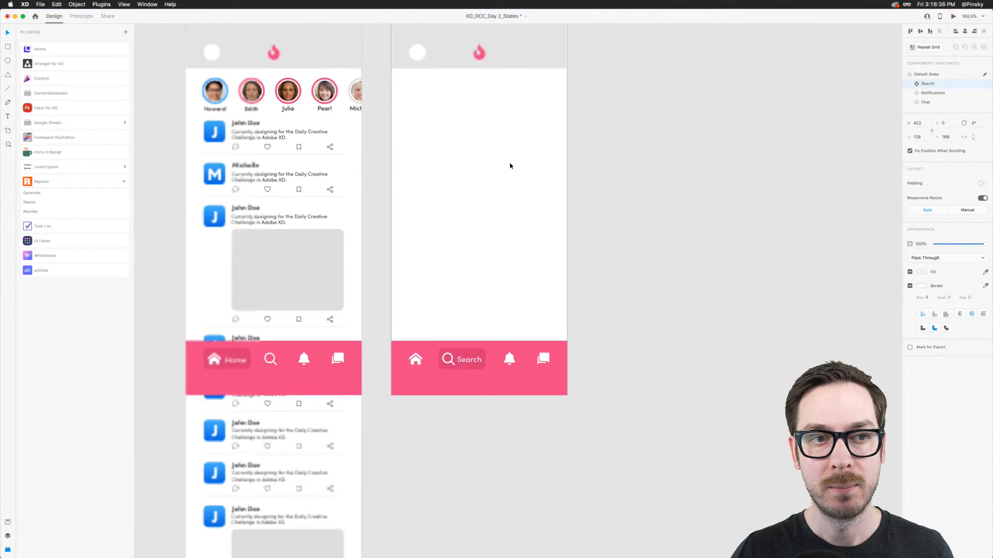
- Draw a search bar rectangle about 330 by 39 below the header between the side guides, with corners rounded to 10
{"action": "scroll", "coordinate": [510, 166], "scroll_direction": "up", "scroll_amount": 1}
{"action": "scroll", "coordinate": [439, 130], "scroll_direction": "up", "scroll_amount": 1}
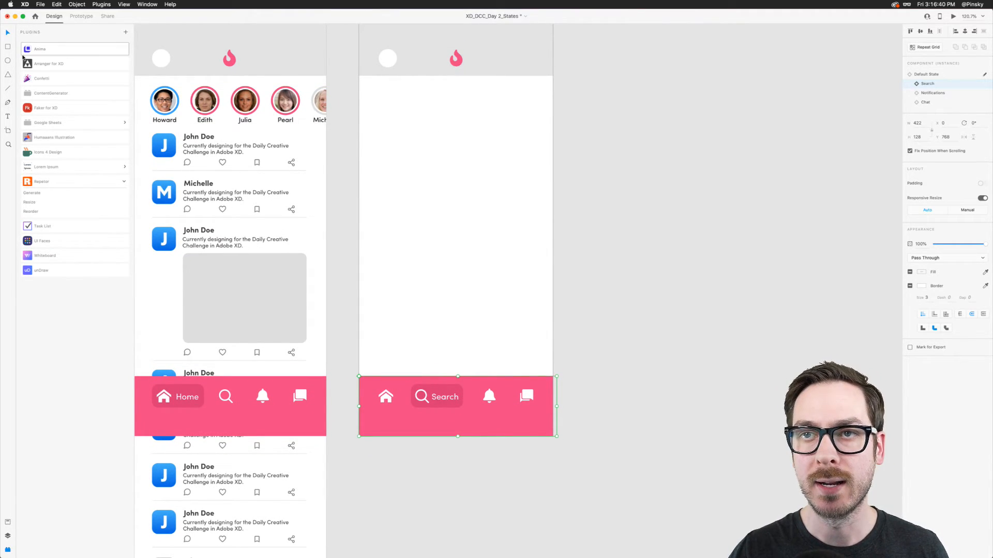
{"action": "left_click", "coordinate": [7, 47]}
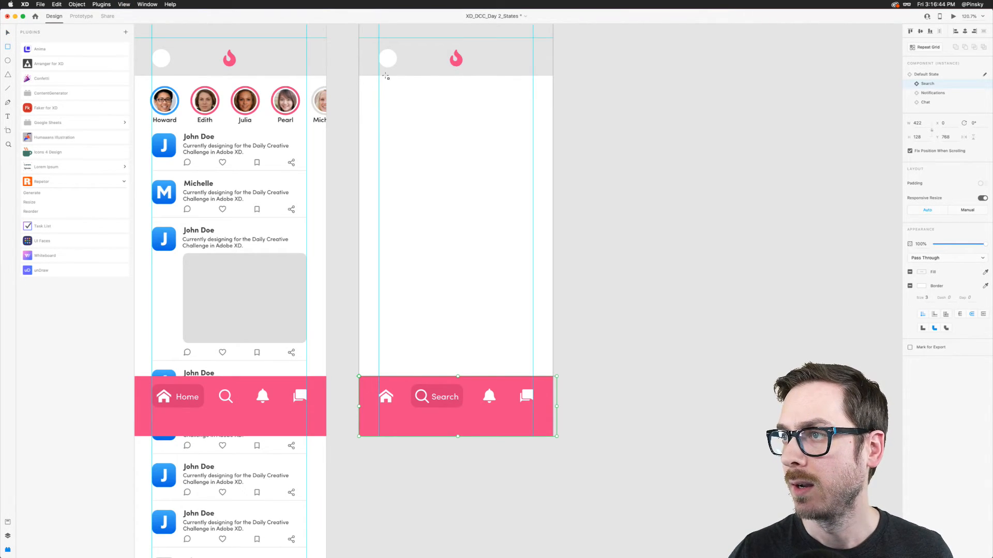
{"action": "left_click_drag", "start_coordinate": [379, 89], "coordinate": [531, 106]}
{"action": "scroll", "coordinate": [507, 76], "scroll_direction": "up", "scroll_amount": 5}
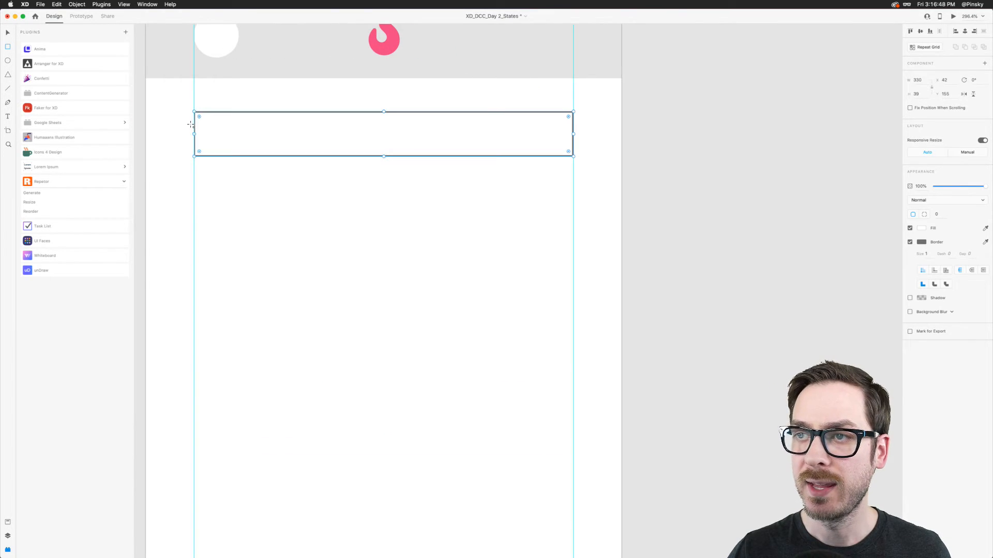
{"action": "left_click_drag", "start_coordinate": [199, 117], "coordinate": [205, 122]}
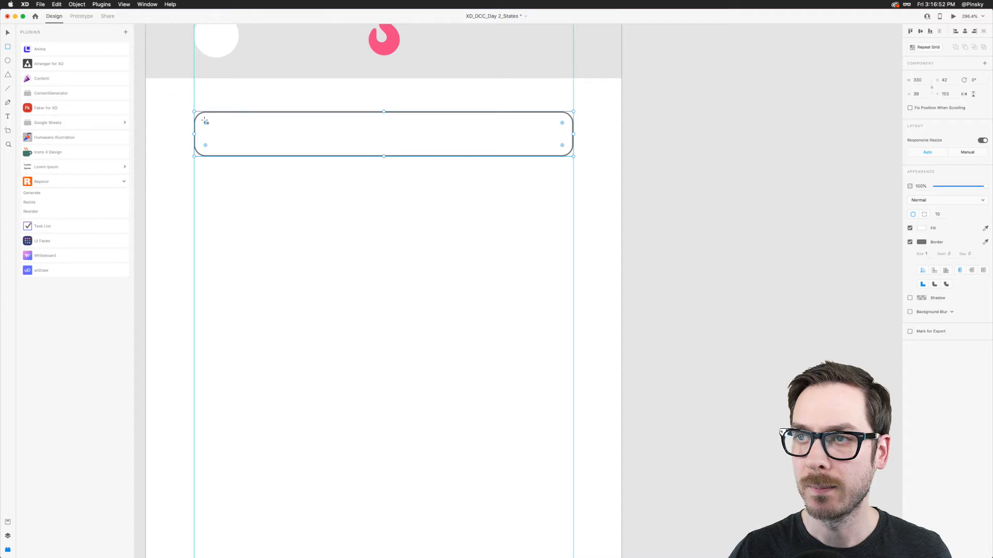
- Fill the search bar with the header's gray sampled from the canvas and give it a light gray border
{"action": "left_click", "coordinate": [281, 54]}
{"action": "left_click", "coordinate": [922, 242]}
{"action": "type", "text": "DDDDDD"}
{"action": "key", "text": "Return"}
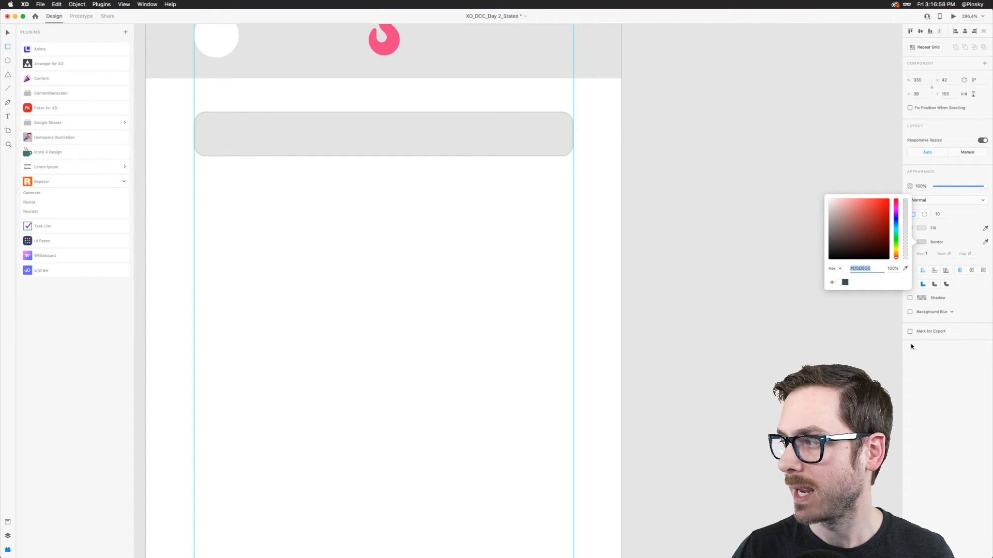
{"action": "left_click", "coordinate": [272, 157]}
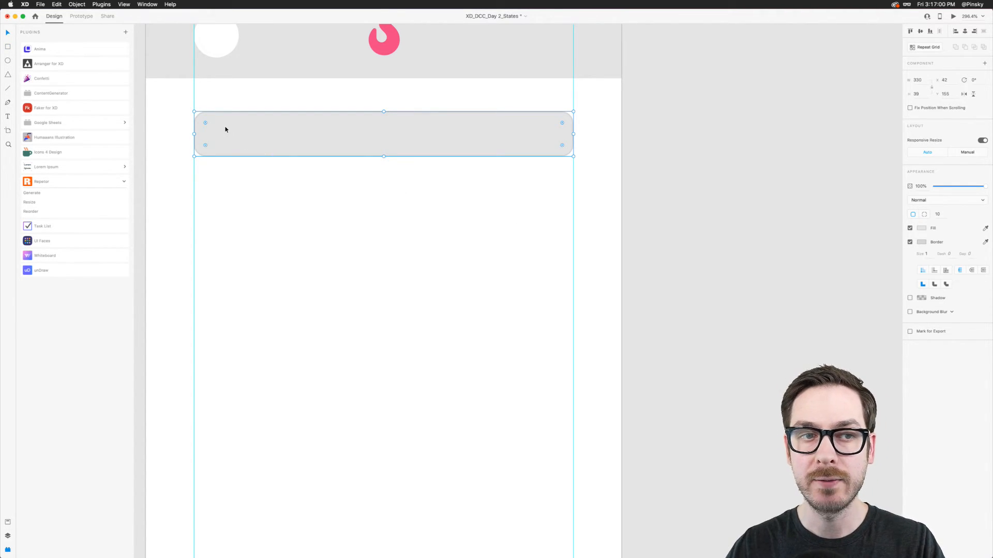
- Search the Icons 4 Design plugin for "search" and insert the Feather search icon
{"action": "left_click", "coordinate": [71, 153]}
{"action": "left_click", "coordinate": [46, 73]}
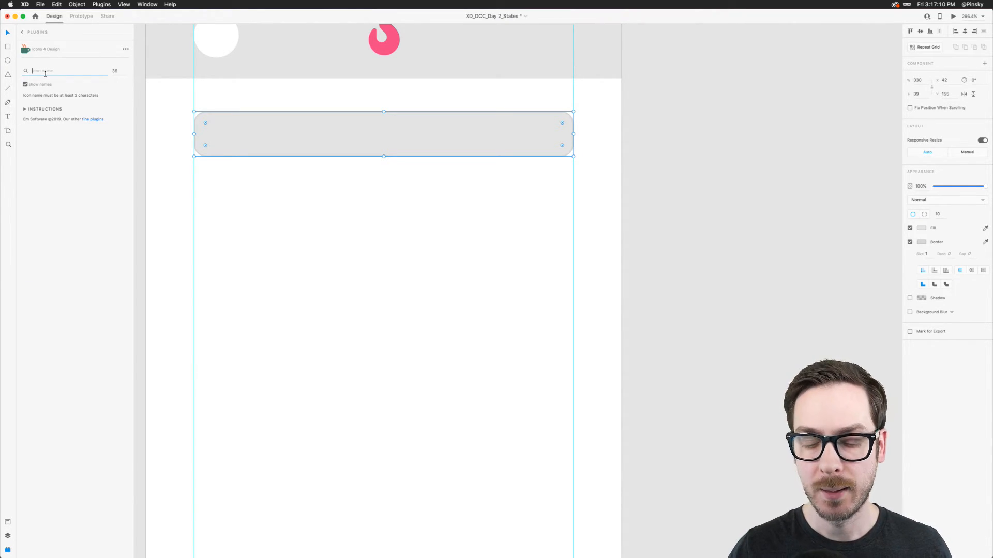
{"action": "type", "text": "search"}
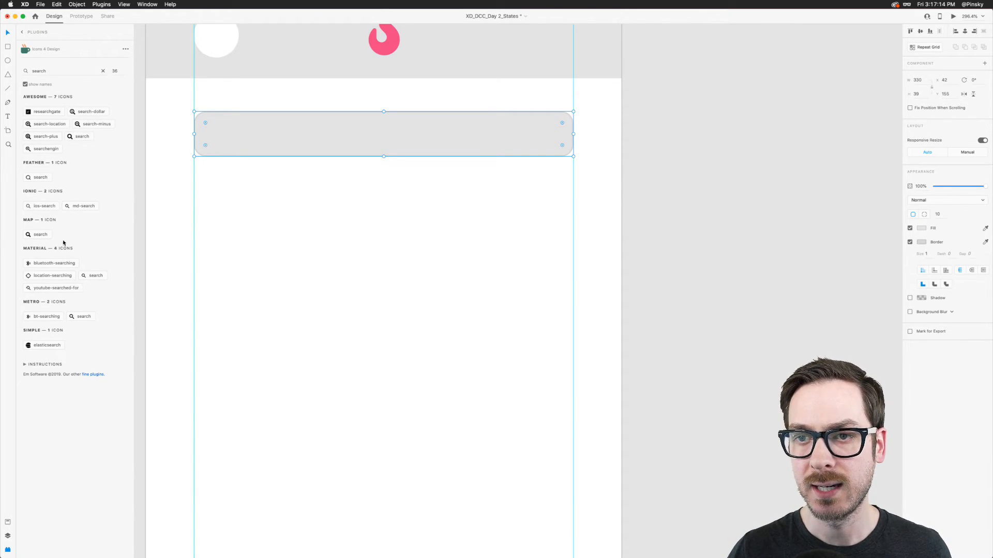
{"action": "left_click", "coordinate": [47, 179]}
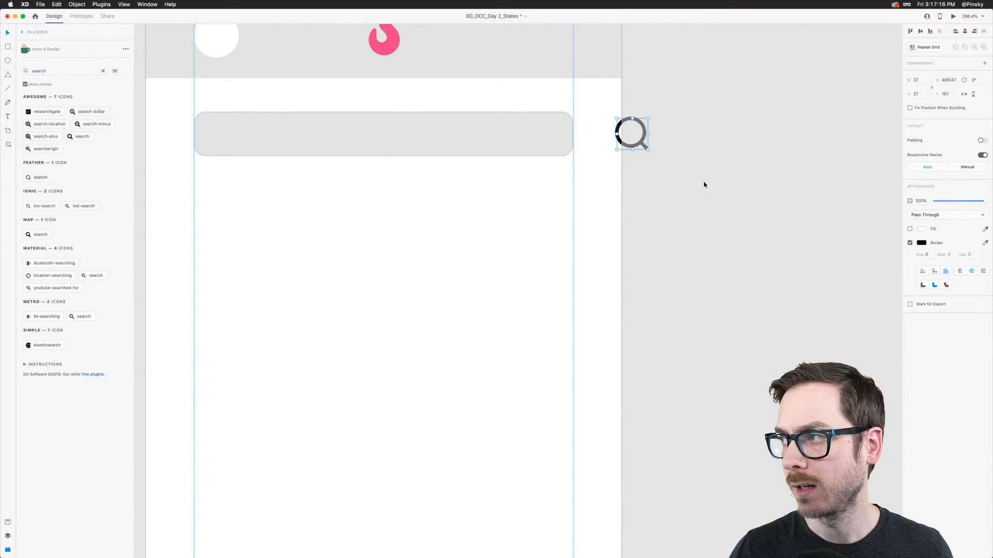
- Place the search icon near the start of the search bar at about 15 by 15, with a border size of 2
{"action": "left_click_drag", "start_coordinate": [643, 143], "coordinate": [243, 140]}
{"action": "scroll", "coordinate": [243, 149], "scroll_direction": "up", "scroll_amount": 5}
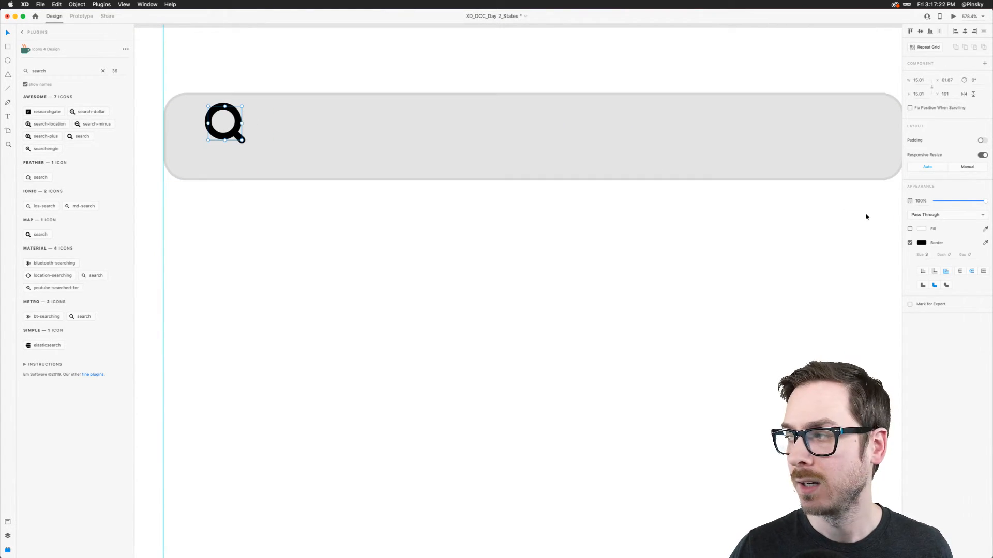
{"action": "left_click", "coordinate": [925, 254]}
{"action": "type", "text": "2"}
{"action": "key", "text": "Tab"}
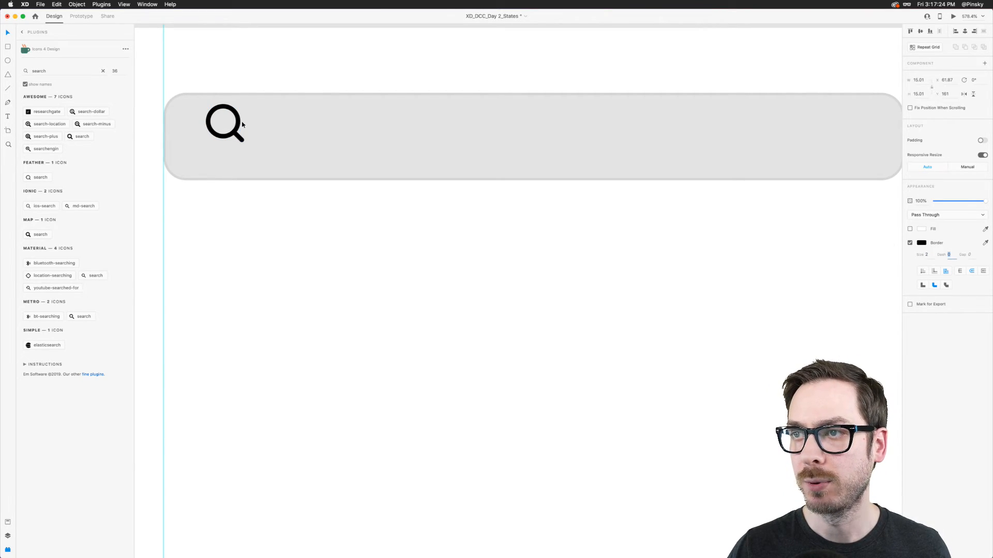
- Move the search icon down to the search bar's vertical middle and set its border size to 1
{"action": "left_click_drag", "start_coordinate": [241, 124], "coordinate": [232, 136]}
{"action": "scroll", "coordinate": [232, 136], "scroll_direction": "down", "scroll_amount": 5}
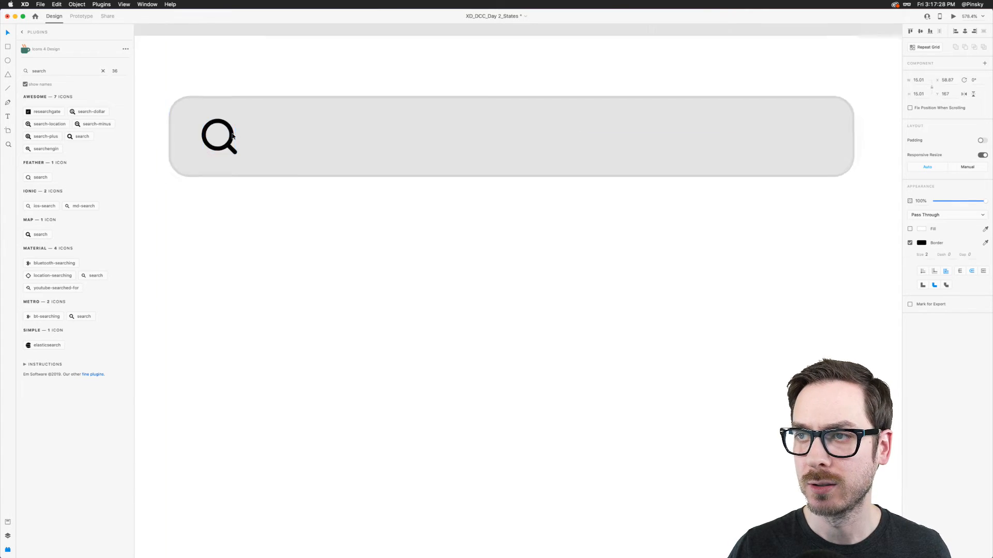
{"action": "scroll", "coordinate": [232, 136], "scroll_direction": "up", "scroll_amount": 4}
{"action": "left_click", "coordinate": [925, 255]}
{"action": "type", "text": "1"}
{"action": "key", "text": "Tab"}
{"action": "type", "text": "1"}
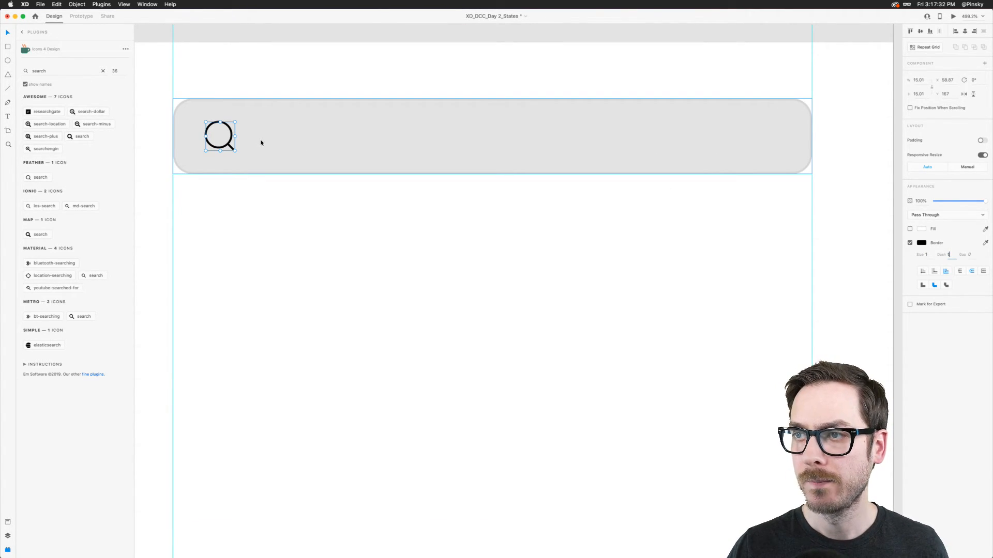
- Add the label "Search" inside the search bar, left-aligned and in Sofia Pro Regular
{"action": "type", "text": "t"}
{"action": "left_click", "coordinate": [264, 144]}
{"action": "type", "text": "Search"}
{"action": "key", "text": "Escape"}
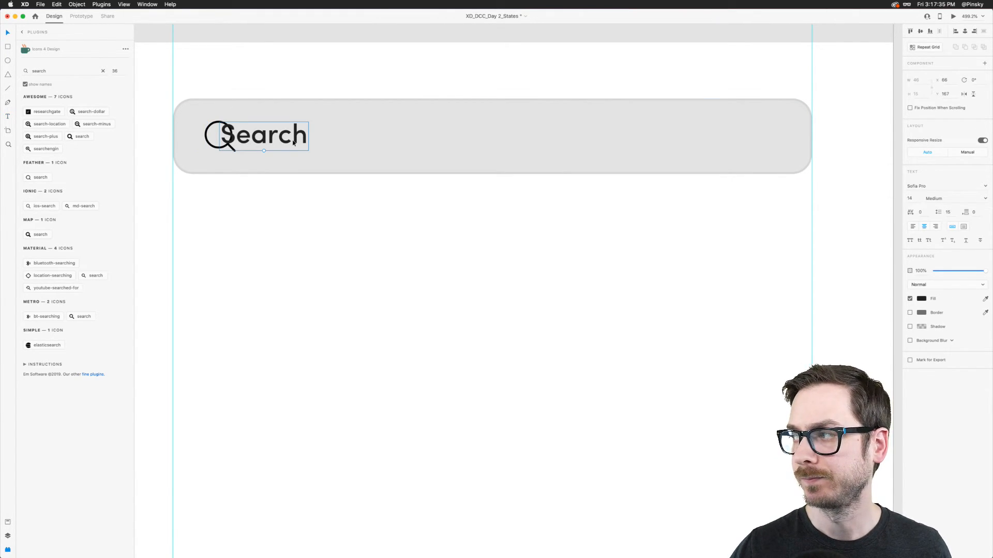
{"action": "left_click", "coordinate": [913, 227]}
{"action": "left_click", "coordinate": [985, 198]}
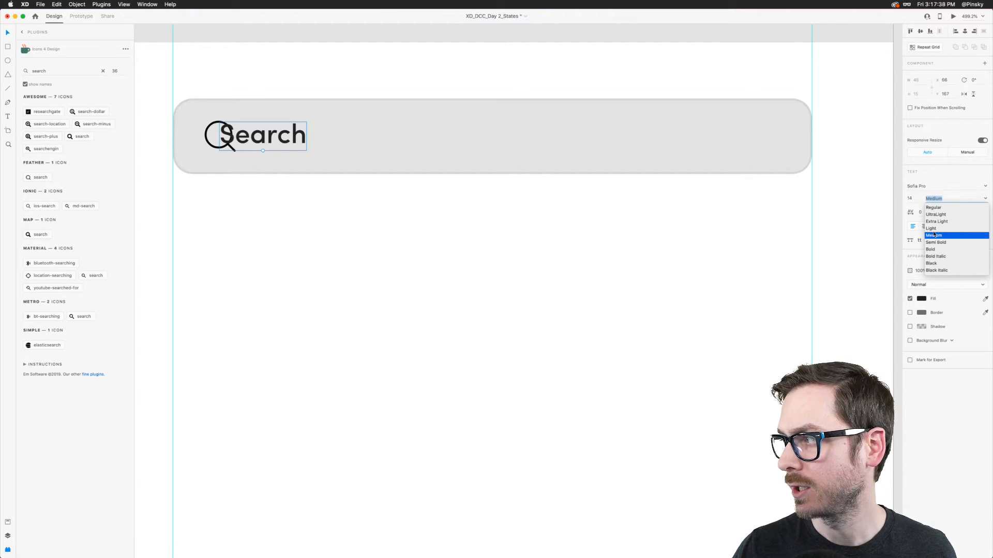
{"action": "left_click", "coordinate": [934, 208]}
- Place the "Search" label just after the search icon, vertically centered in the bar
{"action": "left_click_drag", "start_coordinate": [248, 132], "coordinate": [289, 134]}
{"action": "scroll", "coordinate": [289, 133], "scroll_direction": "down", "scroll_amount": 5}
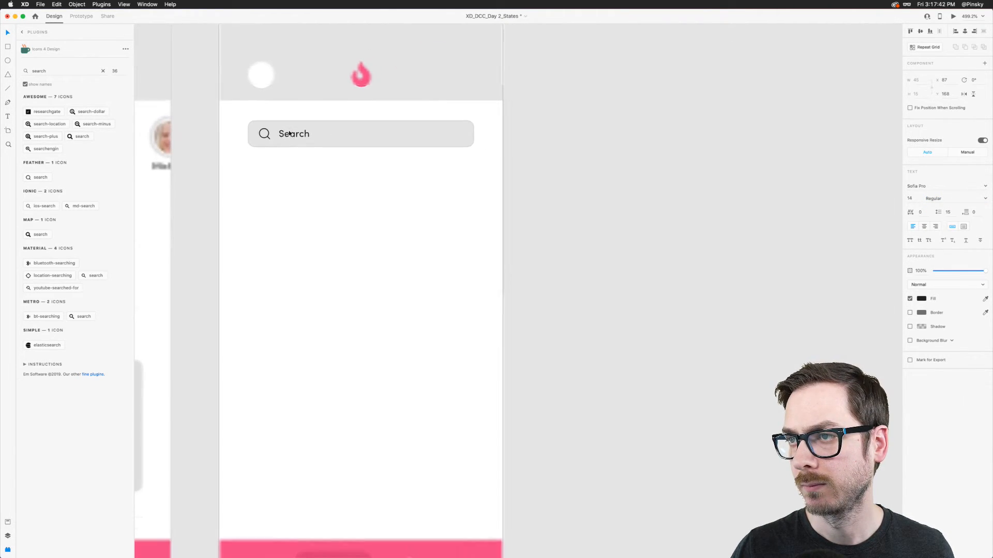
{"action": "scroll", "coordinate": [289, 134], "scroll_direction": "up", "scroll_amount": 5}
{"action": "key", "text": "Up"}
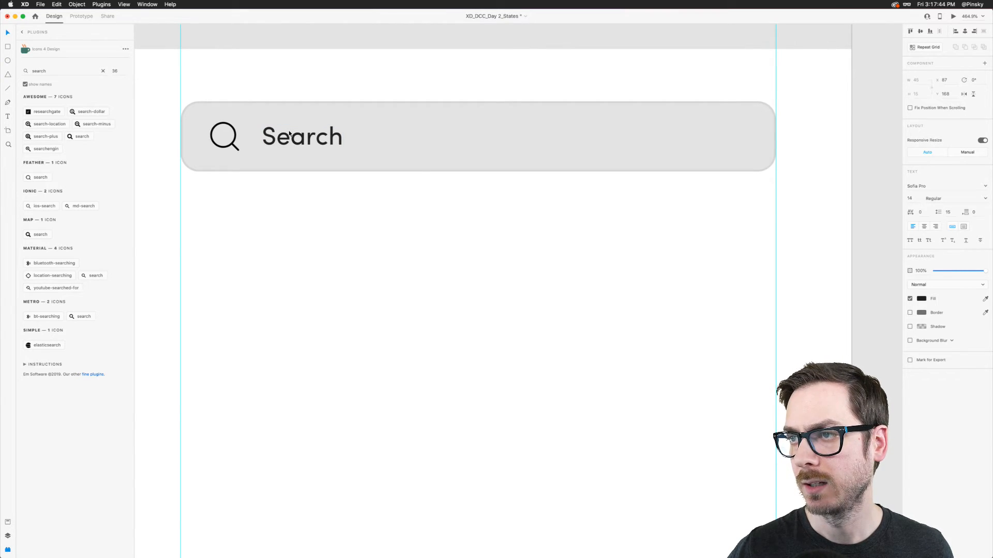
- Copy the avatar, name and description of the first feed post to the search screen, placed below the search bar at the starting guide
{"action": "scroll", "coordinate": [300, 135], "scroll_direction": "down", "scroll_amount": 5}
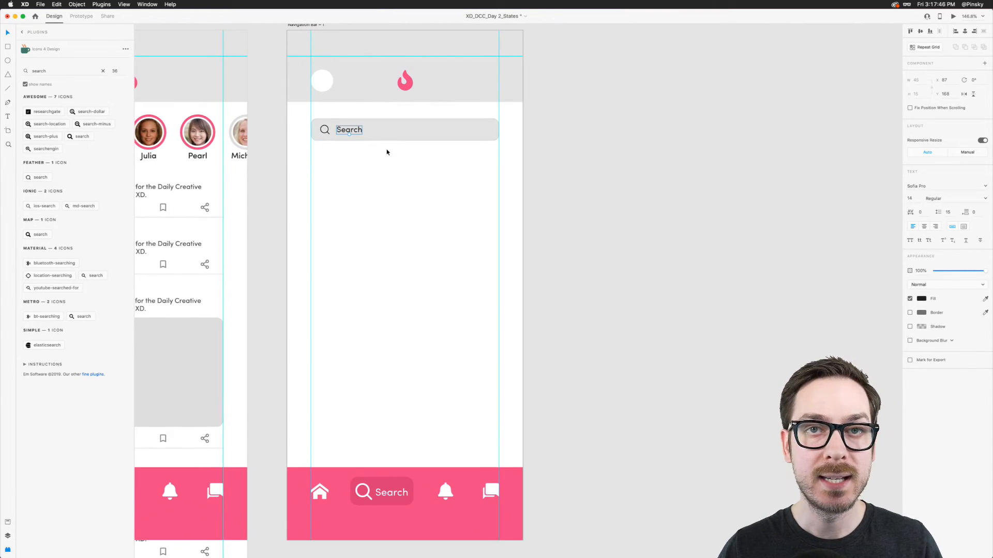
{"action": "scroll", "coordinate": [346, 179], "scroll_direction": "left", "scroll_amount": 10}
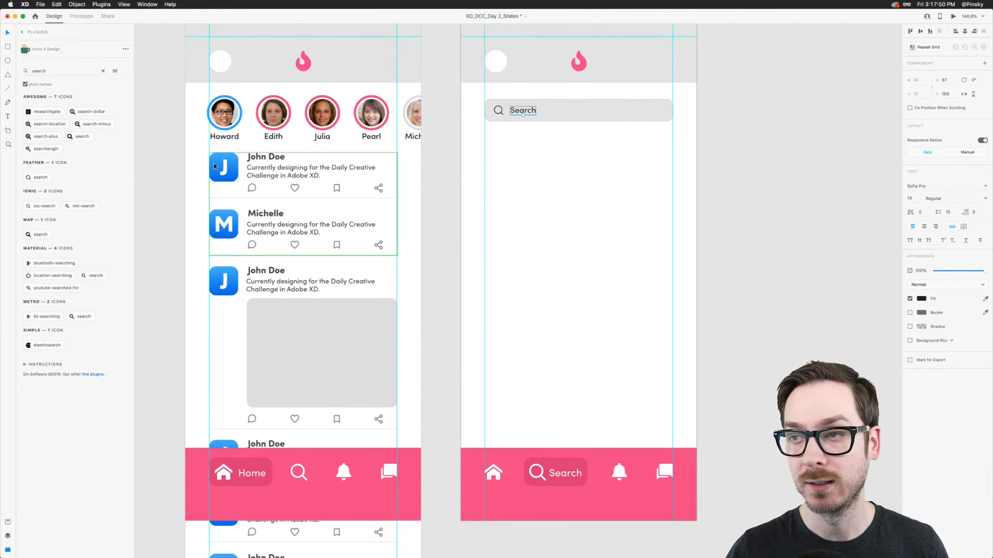
{"action": "scroll", "coordinate": [221, 166], "scroll_direction": "up", "scroll_amount": 5}
{"action": "left_click", "coordinate": [260, 166]}
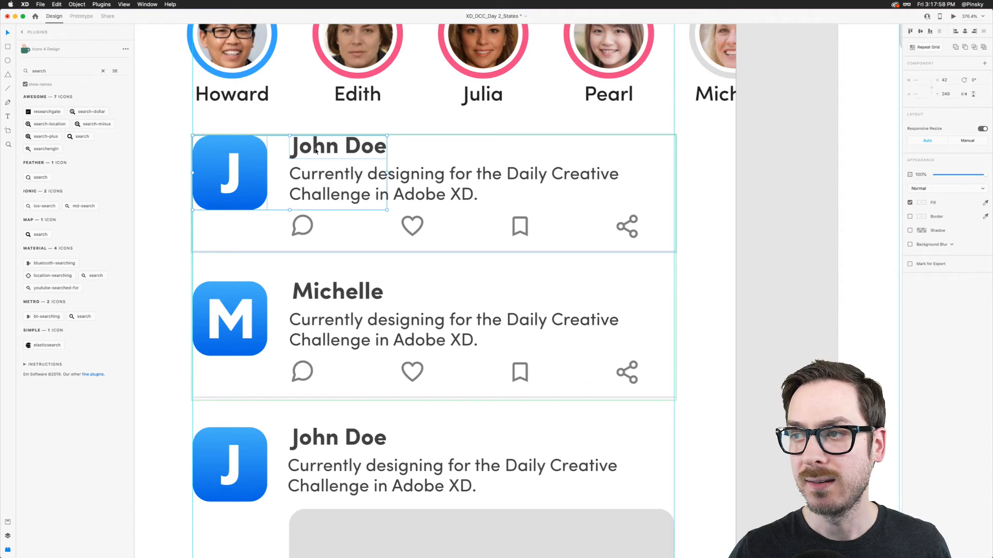
{"action": "left_click", "coordinate": [323, 177]}
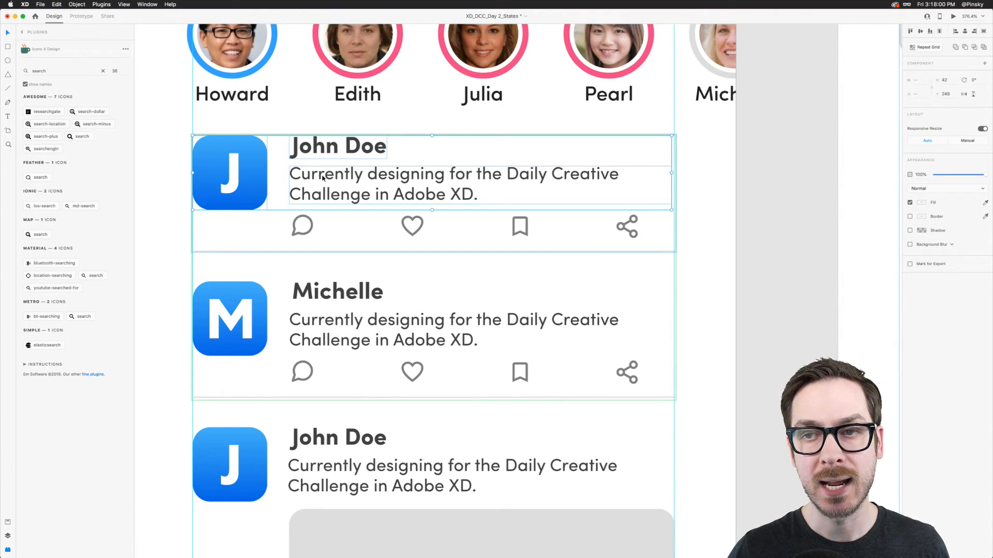
{"action": "key", "text": "super+c"}
{"action": "scroll", "coordinate": [323, 177], "scroll_direction": "down", "scroll_amount": 10}
{"action": "scroll", "coordinate": [323, 178], "scroll_direction": "right", "scroll_amount": 5}
{"action": "left_click", "coordinate": [385, 178]}
{"action": "scroll", "coordinate": [383, 177], "scroll_direction": "up", "scroll_amount": 5}
{"action": "key", "text": "super+v"}
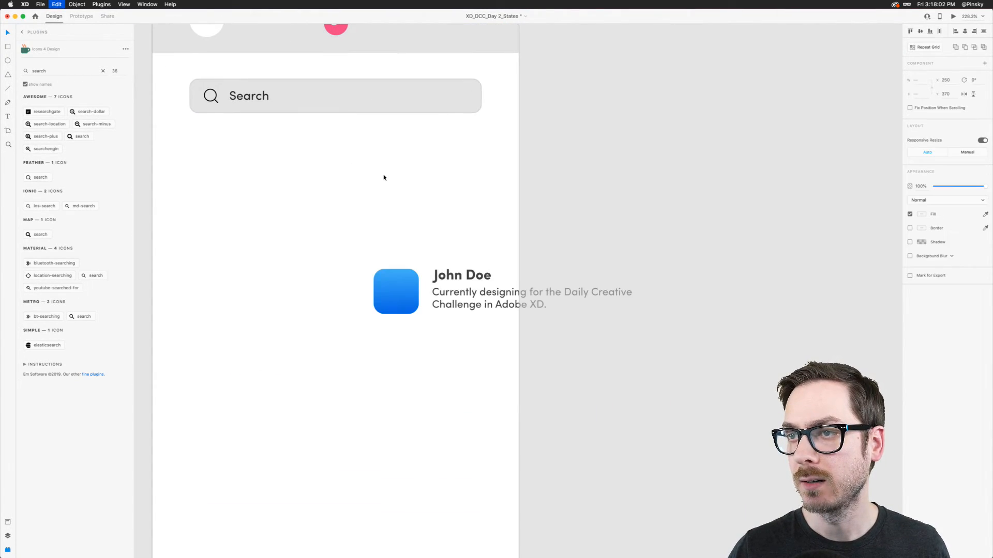
{"action": "left_click_drag", "start_coordinate": [395, 272], "coordinate": [212, 158]}
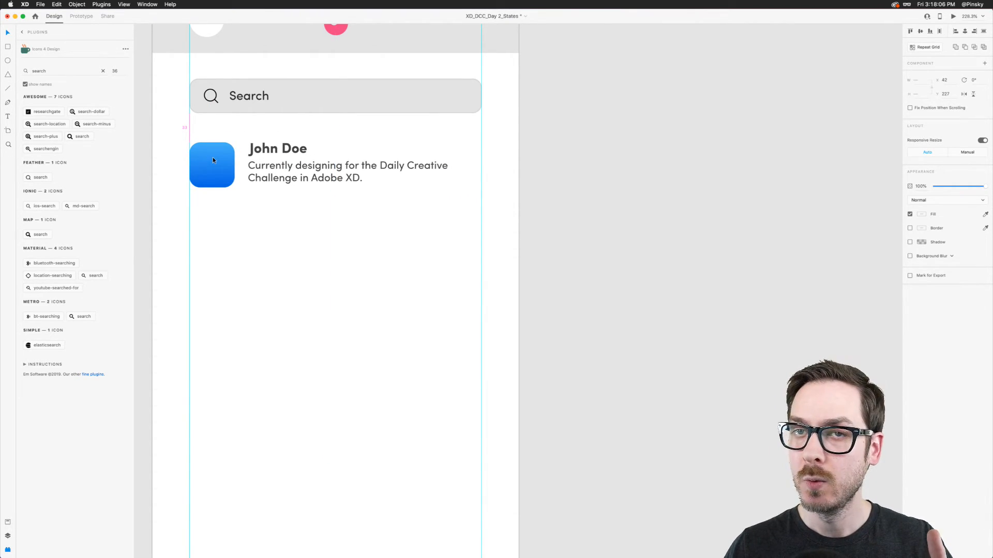
- Replace the pasted description with "Username" and shrink its text box to the height of one line
{"action": "double_click", "coordinate": [262, 163]}
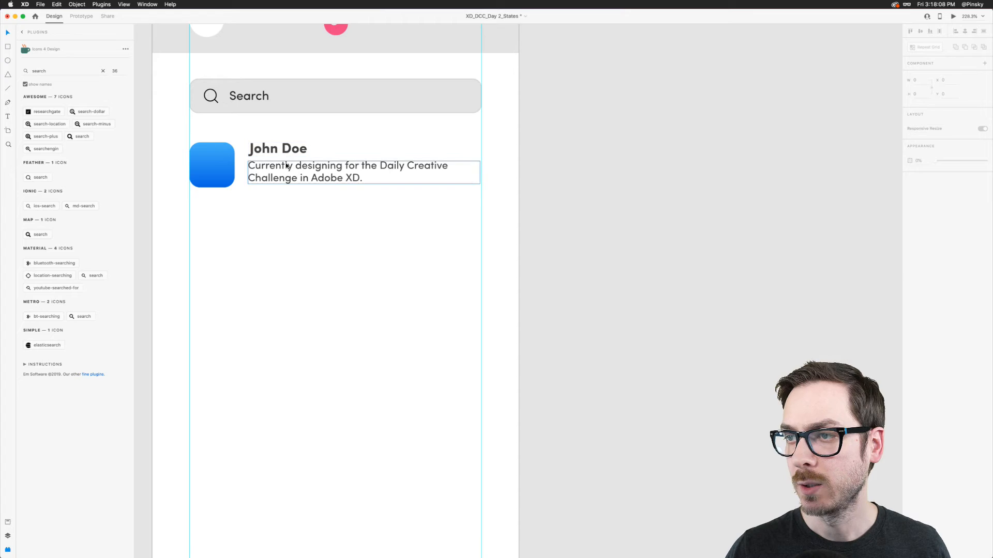
{"action": "double_click", "coordinate": [286, 178]}
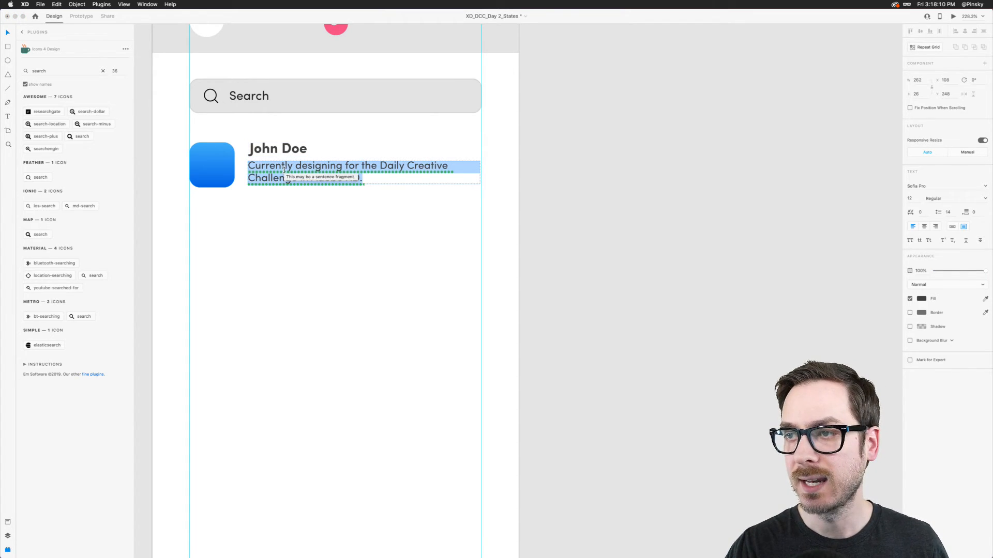
{"action": "type", "text": "Username"}
{"action": "key", "text": "Escape"}
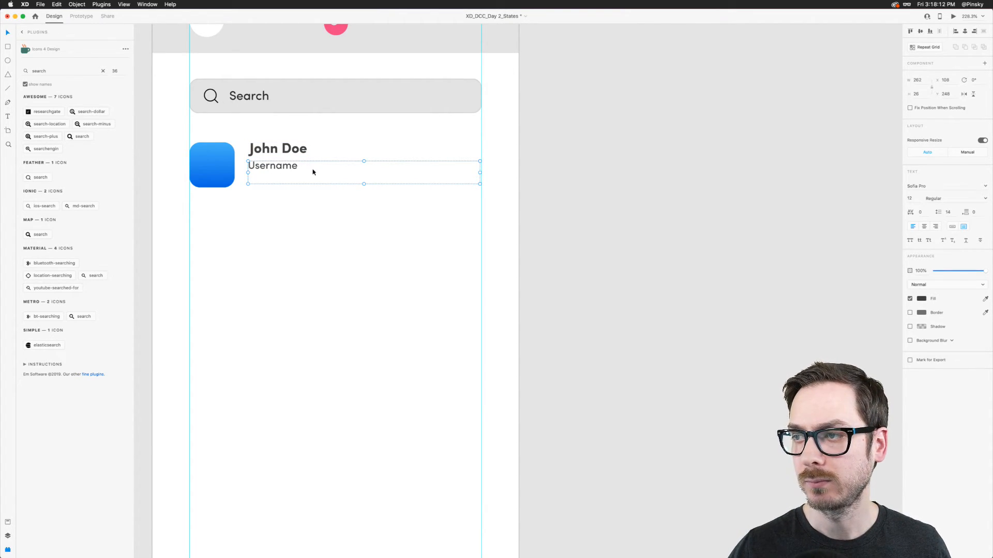
{"action": "double_click", "coordinate": [364, 184]}
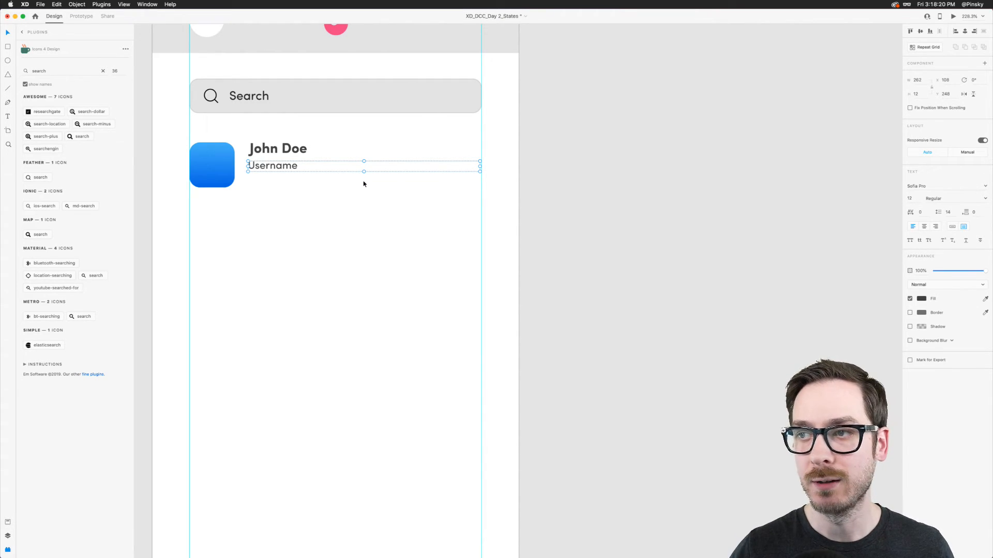
- Set the font size of the "Username" text to 16 and of the name above it to 18
{"action": "left_click", "coordinate": [274, 148]}
{"action": "left_click", "coordinate": [277, 163]}
{"action": "left_click", "coordinate": [276, 154]}
{"action": "left_click", "coordinate": [283, 164]}
{"action": "left_click", "coordinate": [911, 198]}
{"action": "type", "text": "16"}
{"action": "key", "text": "Return"}
{"action": "left_click", "coordinate": [272, 151]}
{"action": "left_click", "coordinate": [910, 198]}
{"action": "type", "text": "18"}
{"action": "key", "text": "Return"}
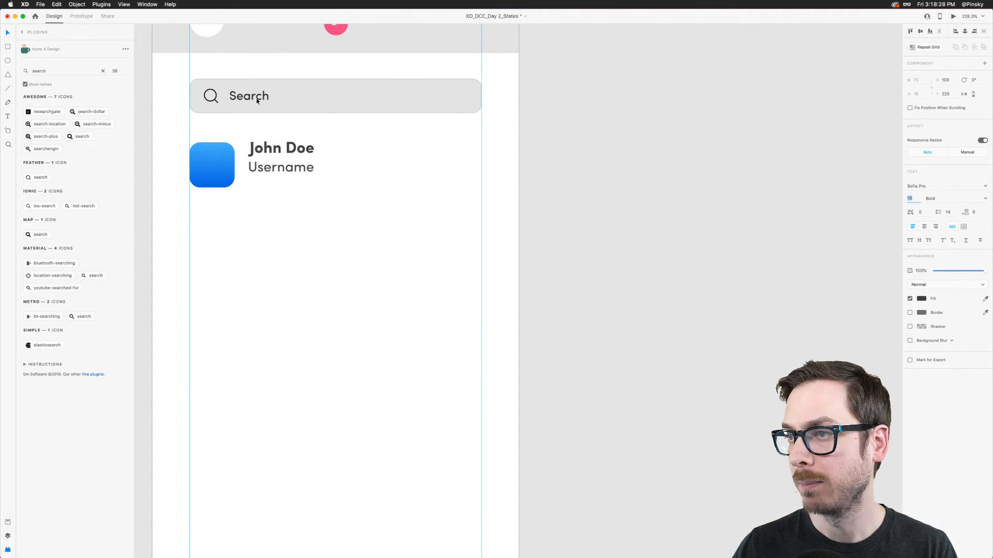
- Move the name and "Username" texts down together so they sit vertically centered beside the avatar
{"action": "left_click", "coordinate": [281, 172]}
{"action": "left_click", "coordinate": [280, 150], "text": "shift"}
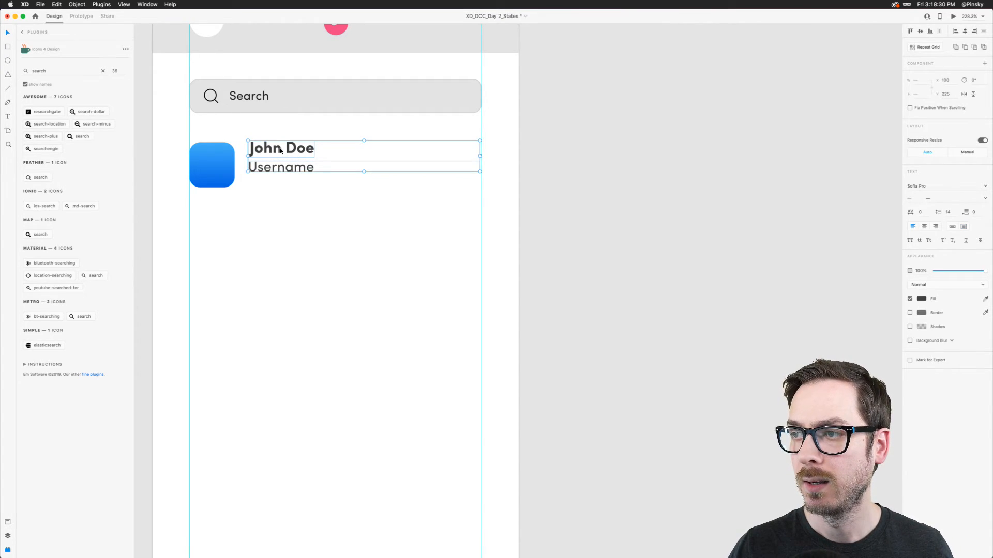
{"action": "left_click_drag", "start_coordinate": [285, 152], "coordinate": [285, 160]}
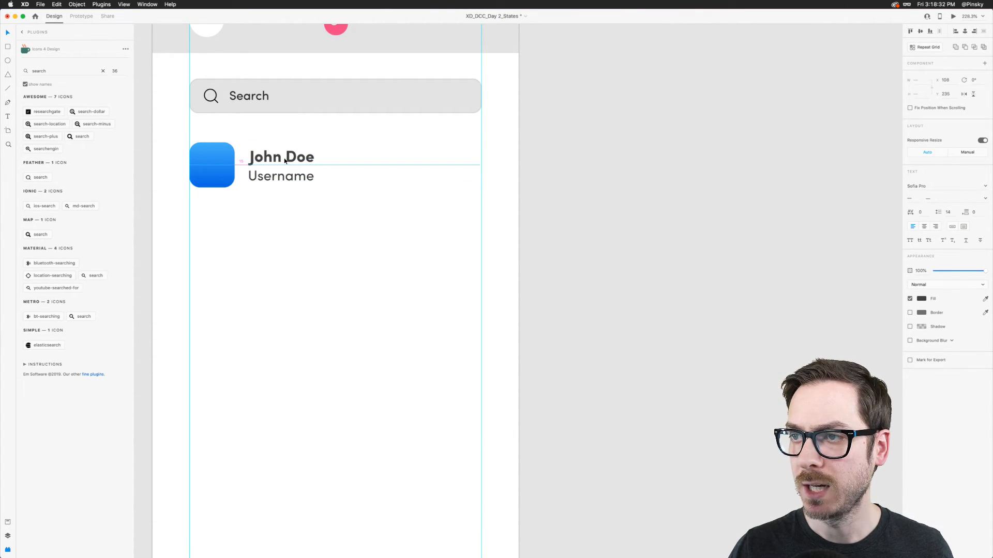
{"action": "left_click", "coordinate": [317, 211]}
{"action": "left_click", "coordinate": [361, 175]}
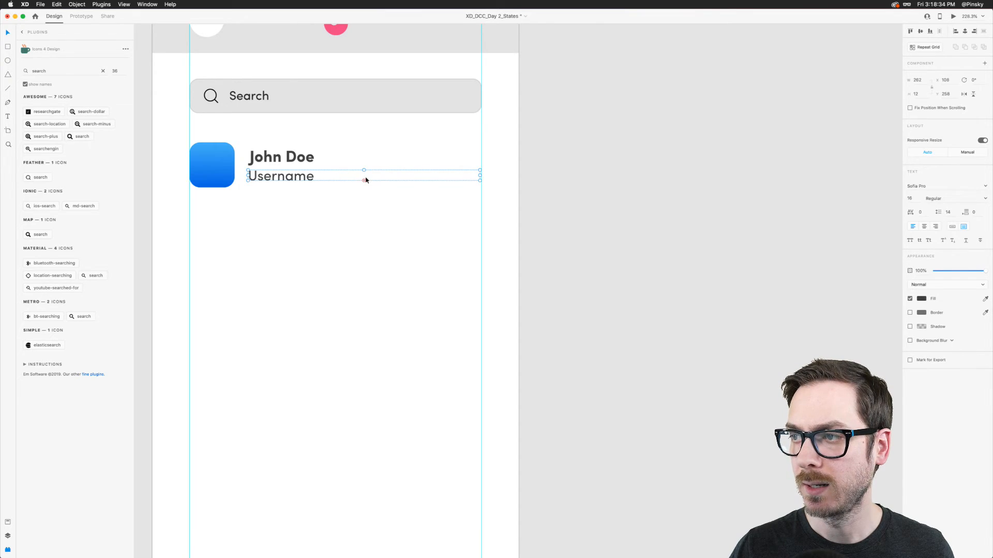
{"action": "left_click", "coordinate": [296, 160], "text": "shift"}
{"action": "left_click_drag", "start_coordinate": [296, 160], "coordinate": [294, 159]}
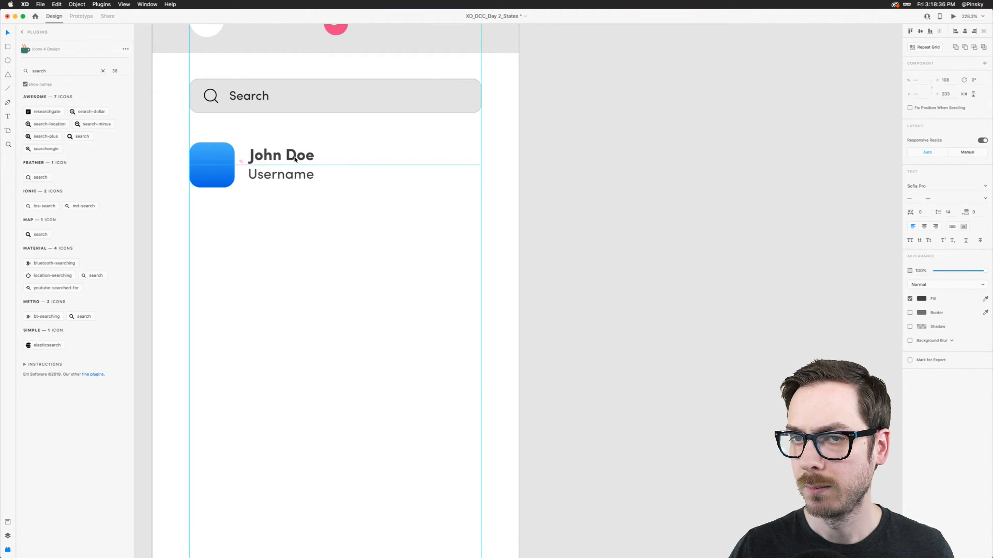
{"action": "left_click", "coordinate": [290, 213]}
- Turn the user row into a repeat grid of six rows running down the screen and widen the gap between rows
{"action": "scroll", "coordinate": [288, 201], "scroll_direction": "down", "scroll_amount": 5}
{"action": "scroll", "coordinate": [289, 202], "scroll_direction": "up", "scroll_amount": 5}
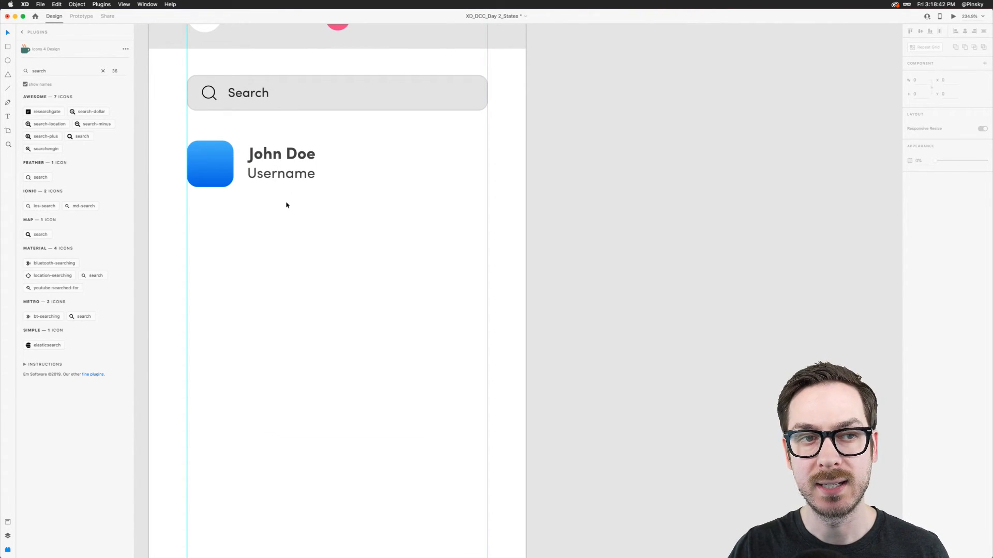
{"action": "left_click_drag", "start_coordinate": [304, 212], "coordinate": [207, 151]}
{"action": "left_click", "coordinate": [926, 48]}
{"action": "left_click_drag", "start_coordinate": [345, 188], "coordinate": [327, 450]}
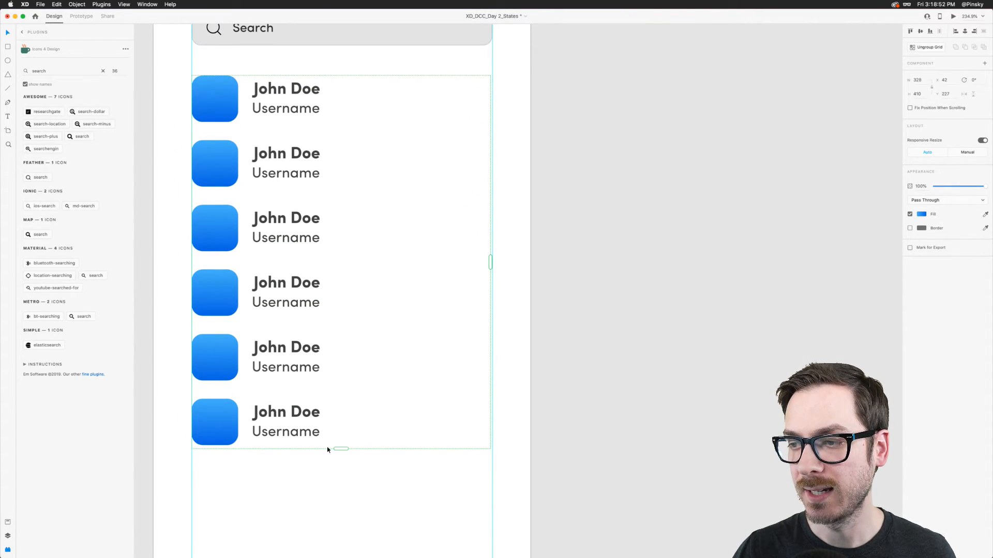
{"action": "scroll", "coordinate": [327, 450], "scroll_direction": "down", "scroll_amount": 5}
{"action": "mouse_move", "coordinate": [283, 343]}
{"action": "left_mouse_down"}
{"action": "mouse_move", "coordinate": [283, 358]}
{"action": "mouse_move", "coordinate": [283, 331]}
{"action": "left_mouse_up"}
{"action": "scroll", "coordinate": [283, 317], "scroll_direction": "up", "scroll_amount": 5}
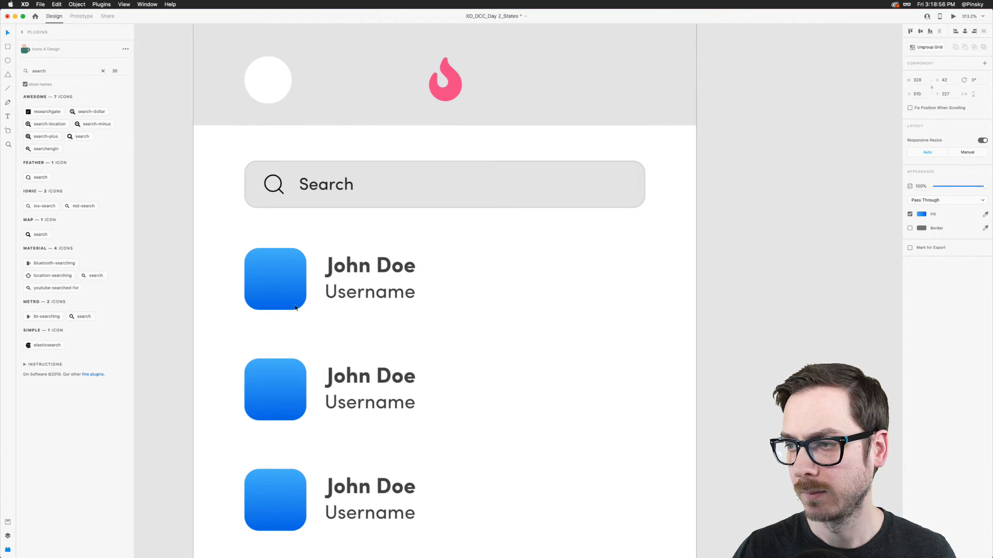
- Change the grid's name text to area text and widen its box to about 222
{"action": "double_click", "coordinate": [380, 261]}
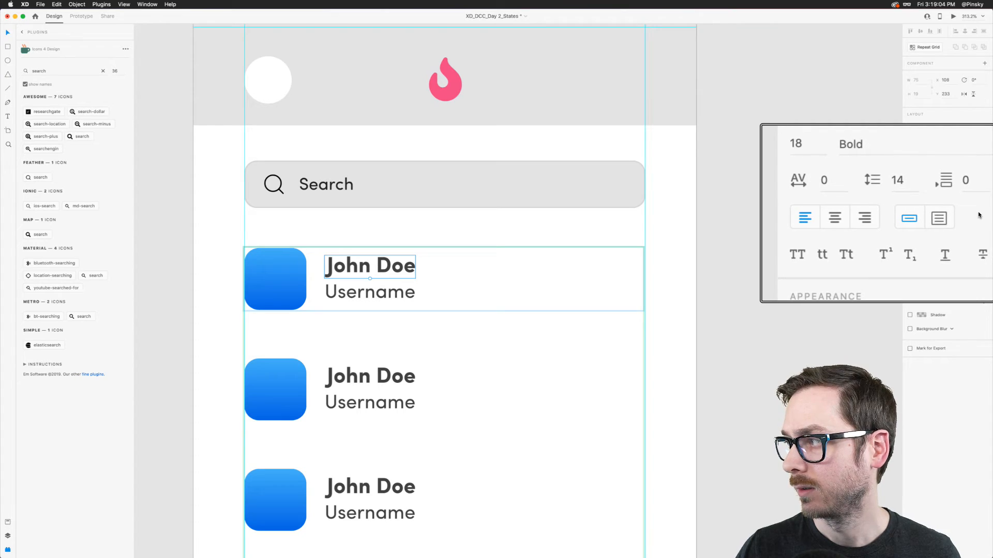
{"action": "left_click", "coordinate": [939, 218]}
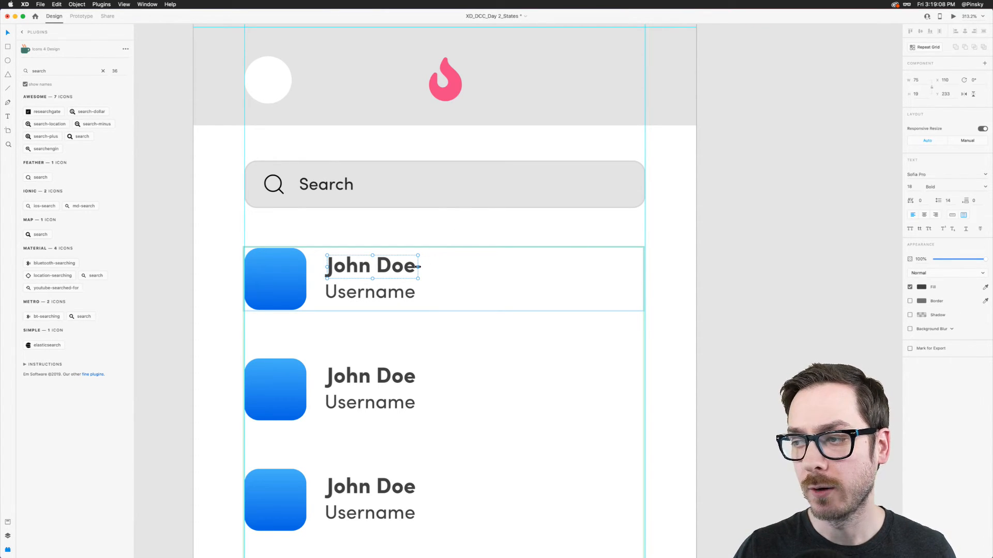
{"action": "left_click_drag", "start_coordinate": [418, 267], "coordinate": [597, 270]}
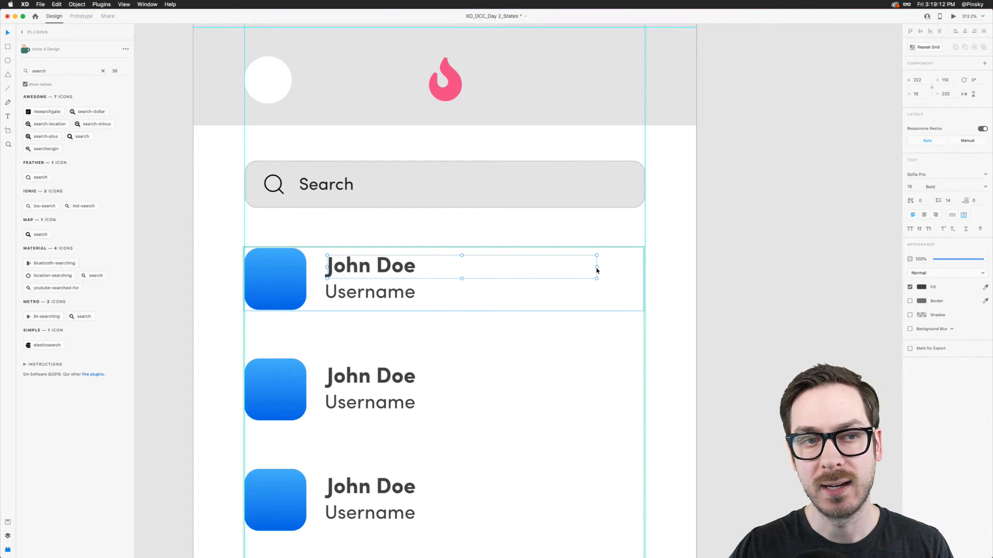
{"action": "left_click", "coordinate": [377, 216]}
{"action": "scroll", "coordinate": [377, 216], "scroll_direction": "down", "scroll_amount": 5}
{"action": "scroll", "coordinate": [376, 216], "scroll_direction": "down", "scroll_amount": 2}
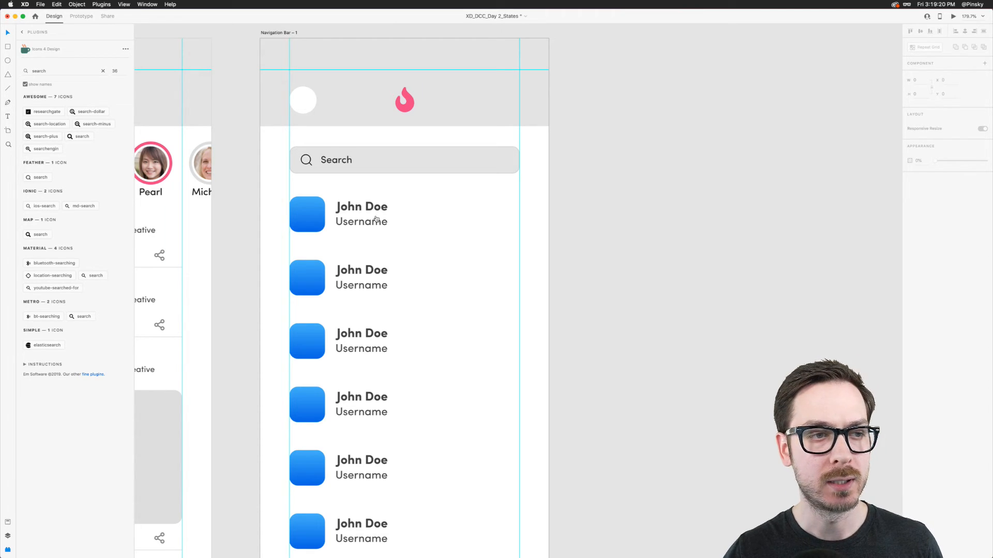
- Fill the grid's six avatars with the first six images from the Colorful folder in Finder
{"action": "key", "text": "super+Tab"}
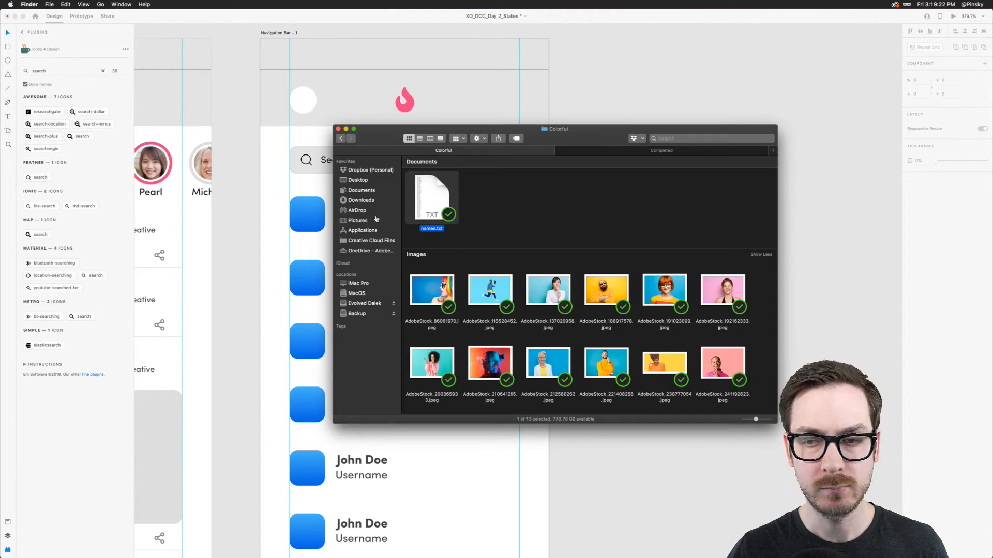
{"action": "left_click_drag", "start_coordinate": [436, 266], "coordinate": [729, 302]}
{"action": "left_click_drag", "start_coordinate": [446, 289], "coordinate": [309, 213]}
{"action": "left_click", "coordinate": [309, 215]}
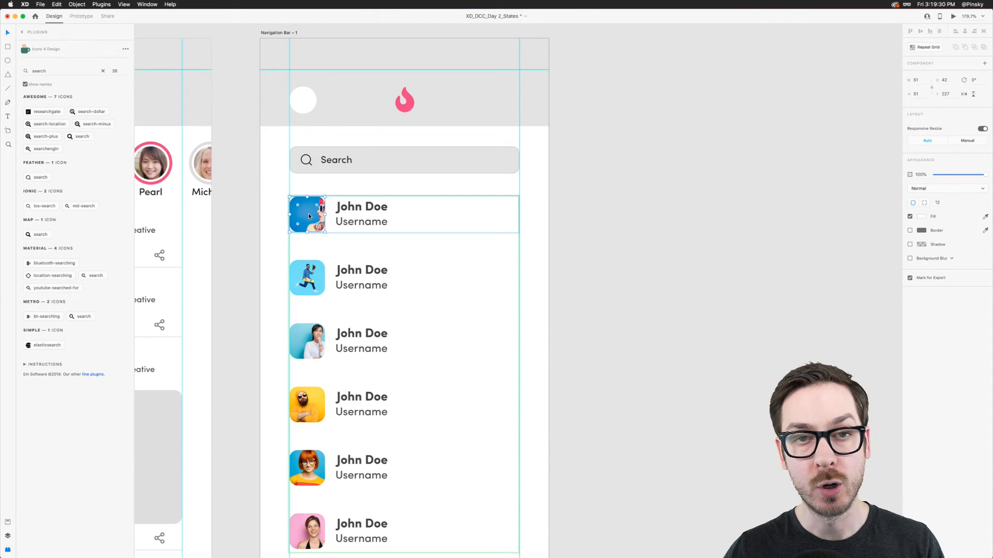
- Enlarge the photo inside the second avatar and undo the shift of the name texts
{"action": "double_click", "coordinate": [307, 278]}
{"action": "left_click_drag", "start_coordinate": [327, 257], "coordinate": [374, 247]}
{"action": "left_click", "coordinate": [428, 277]}
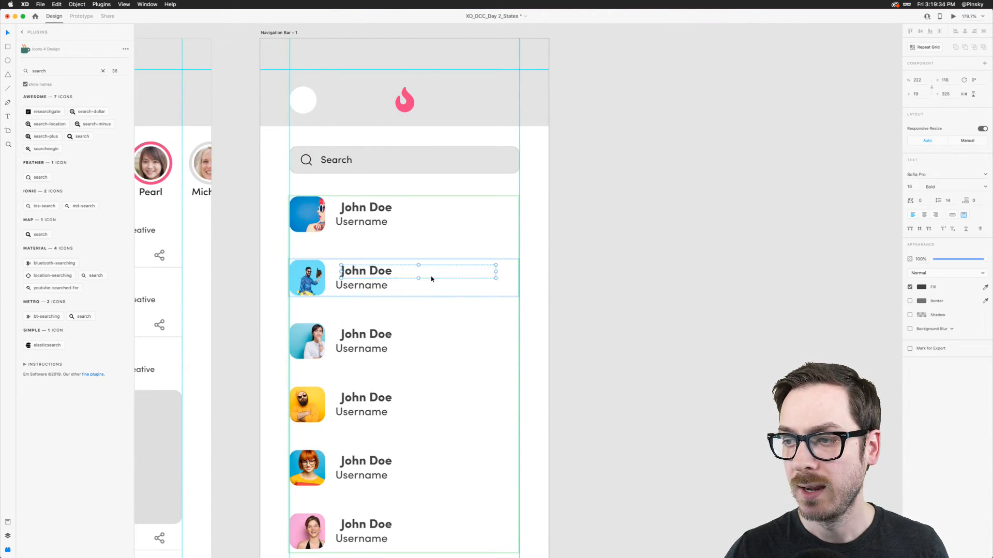
{"action": "key", "text": "super+Tab"}
{"action": "key", "text": "super+Tab"}
{"action": "key", "text": "super+z"}
- Populate the grid's name texts from names.txt in the Finder's Colorful folder
{"action": "key", "text": "super+Tab"}
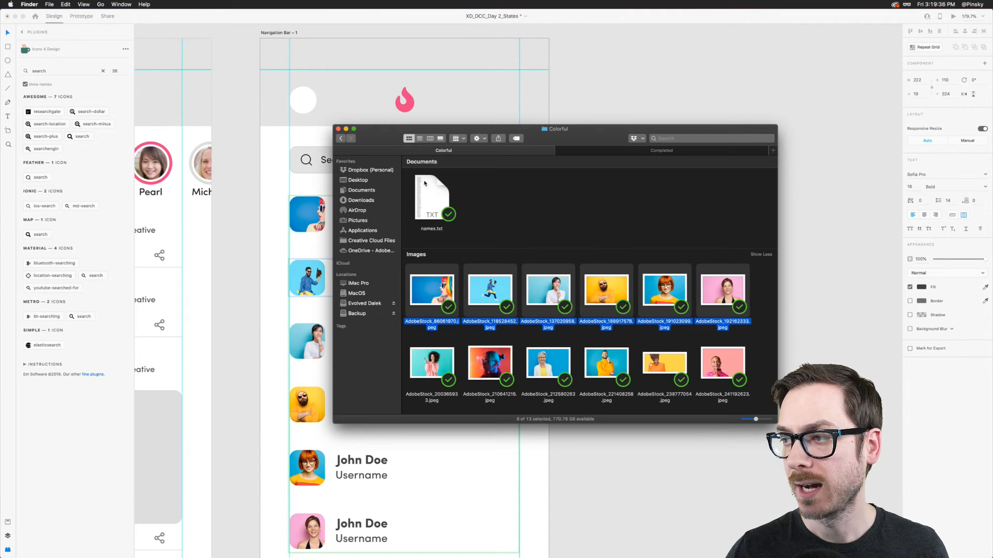
{"action": "left_click_drag", "start_coordinate": [428, 189], "coordinate": [352, 209]}
{"action": "key", "text": "super+Tab"}
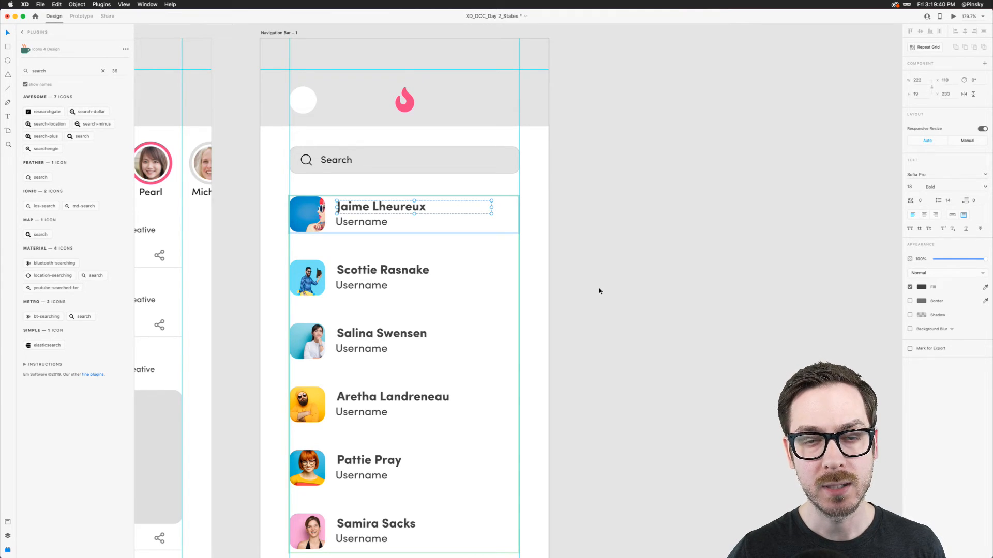
- Undo the imported names, the second avatar's photo adjustment and the avatar image fills
{"action": "key", "text": "super+z"}
{"action": "key", "text": "super+z"}
{"action": "key", "text": "super+z"}
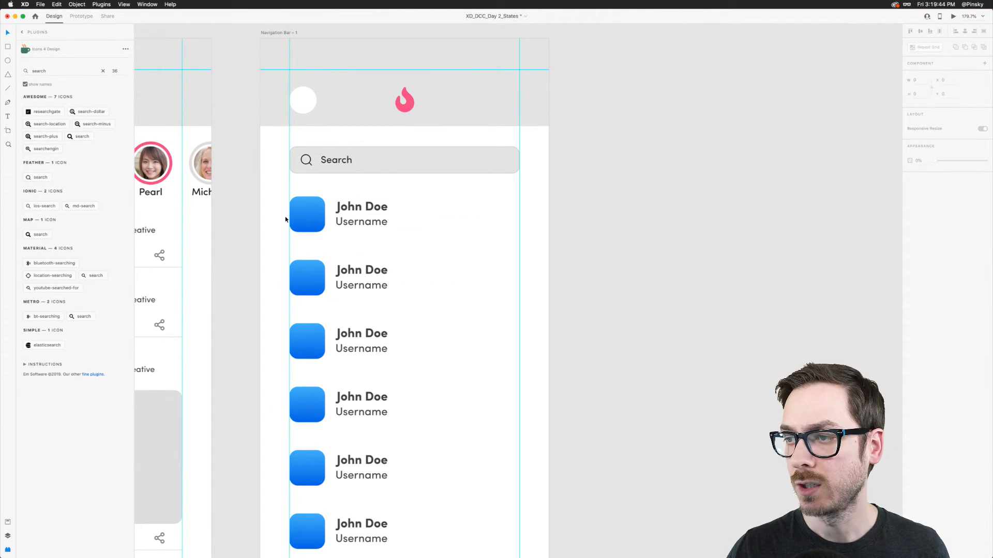
- Fill the repeat grid's avatars with face photos from the Unsplash.com source using the UI Faces plugin
{"action": "scroll", "coordinate": [285, 216], "scroll_direction": "up", "scroll_amount": 5}
{"action": "left_click", "coordinate": [305, 194]}
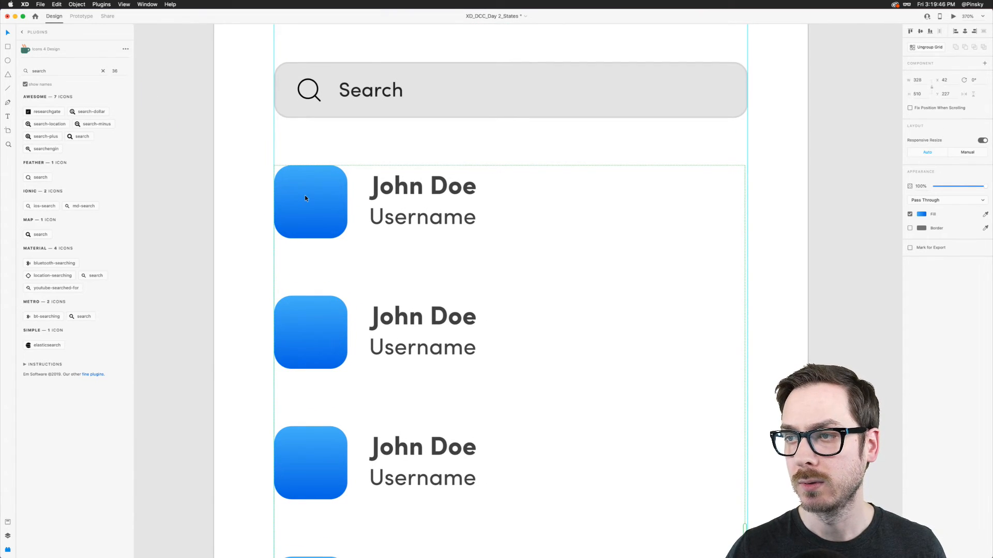
{"action": "double_click", "coordinate": [305, 198]}
{"action": "key", "text": "super+shift+y"}
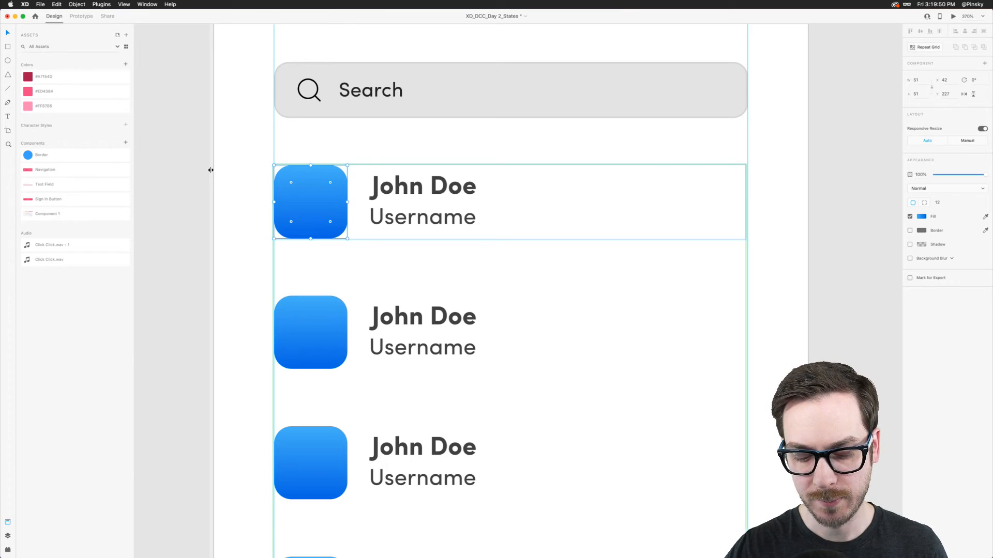
{"action": "key", "text": "super+alt+p"}
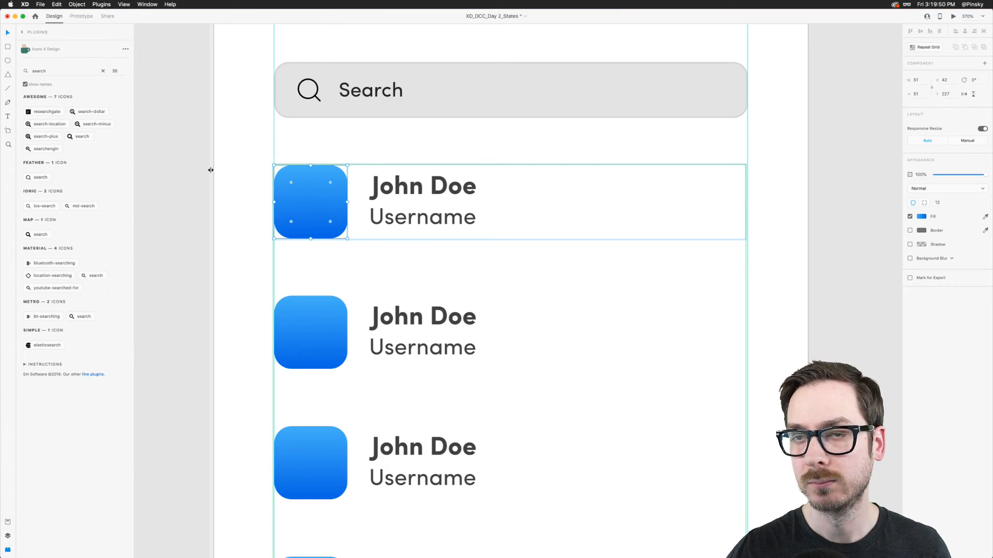
{"action": "left_click", "coordinate": [21, 32]}
{"action": "left_click", "coordinate": [54, 242]}
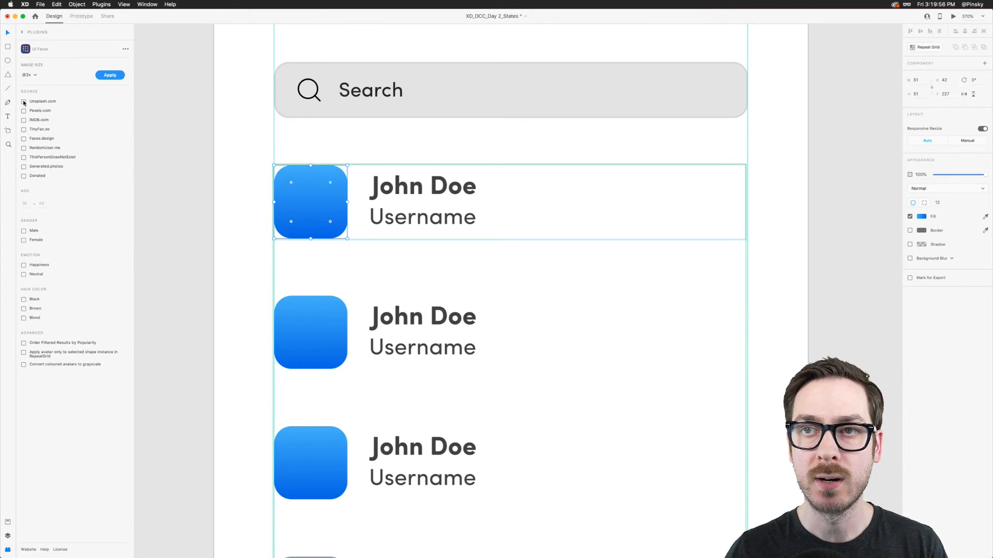
{"action": "left_click", "coordinate": [114, 76]}
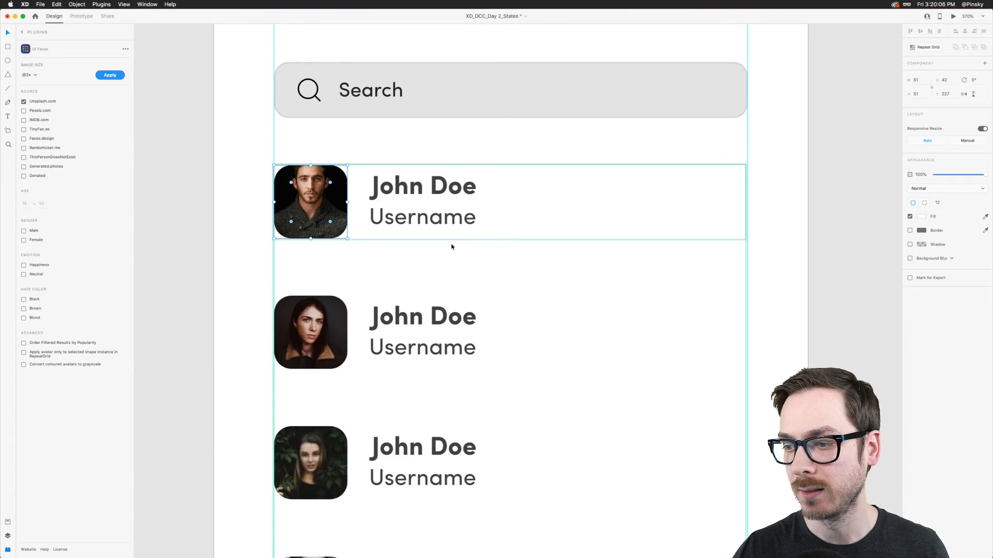
- Review the filled avatars down the list and the image size options in UI Faces
{"action": "scroll", "coordinate": [451, 246], "scroll_direction": "down", "scroll_amount": 10}
{"action": "scroll", "coordinate": [450, 247], "scroll_direction": "up", "scroll_amount": 4}
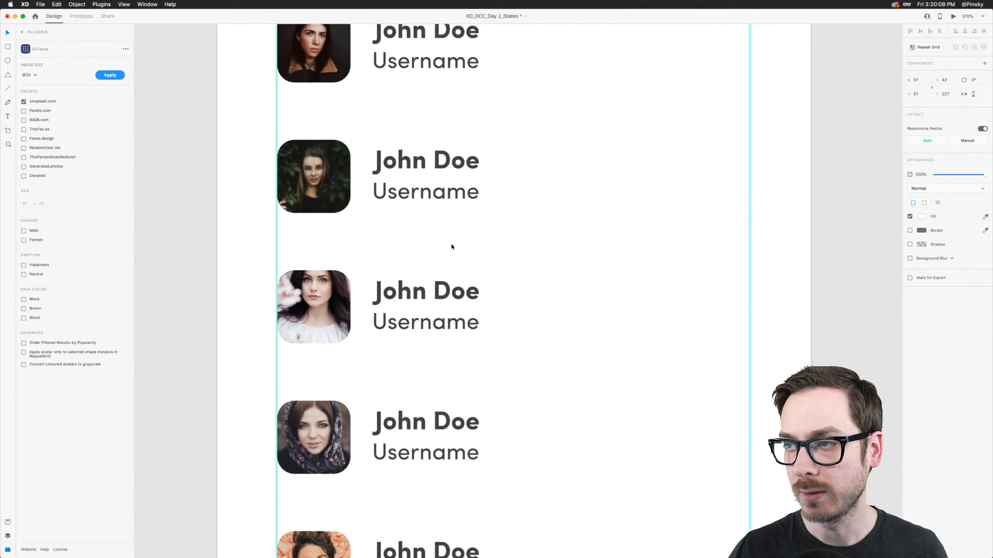
{"action": "scroll", "coordinate": [452, 247], "scroll_direction": "down", "scroll_amount": 5}
{"action": "left_click", "coordinate": [37, 74]}
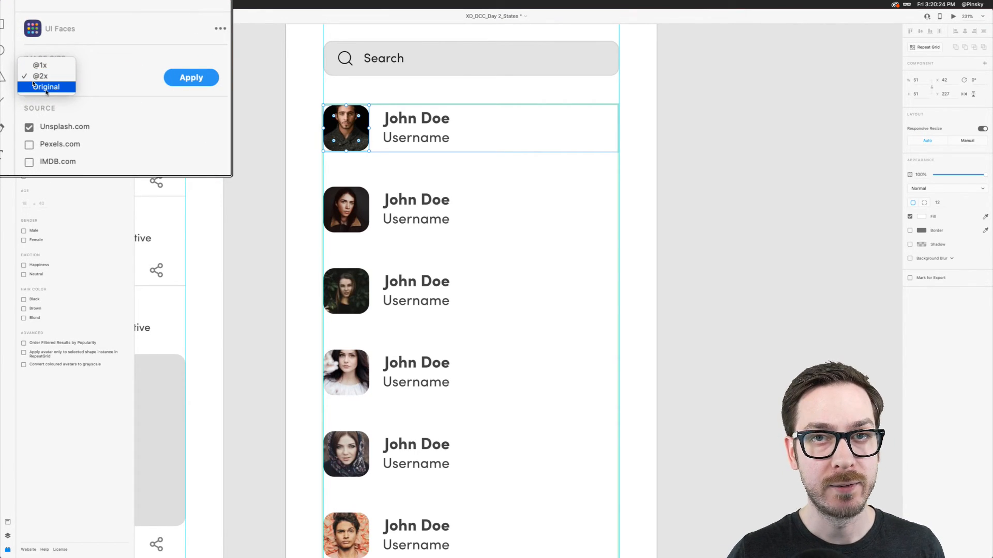
{"action": "left_click", "coordinate": [86, 76]}
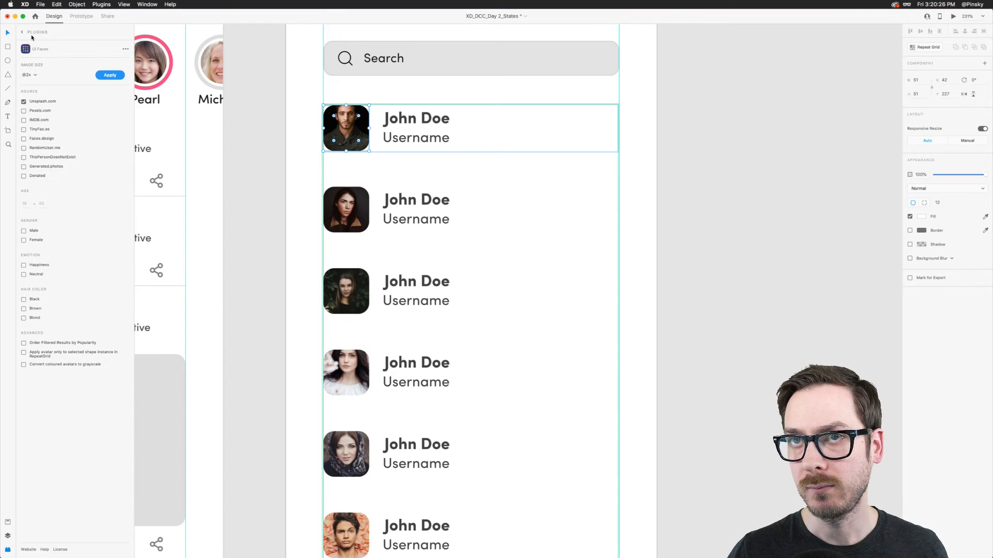
- Replace the grid's John Doe texts with generated first and last names from the Name category for both genders
{"action": "left_click", "coordinate": [23, 32]}
{"action": "left_click", "coordinate": [319, 115]}
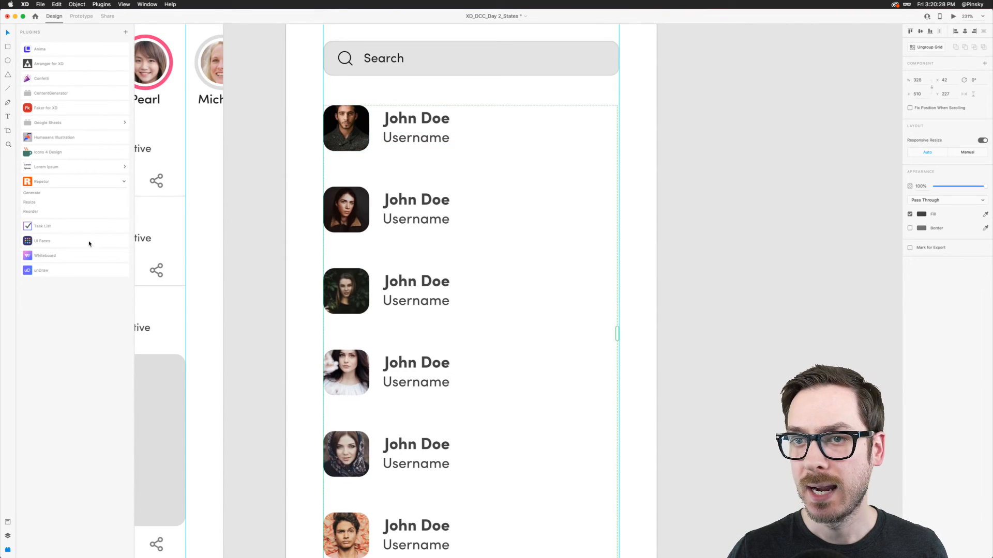
{"action": "left_click", "coordinate": [40, 193]}
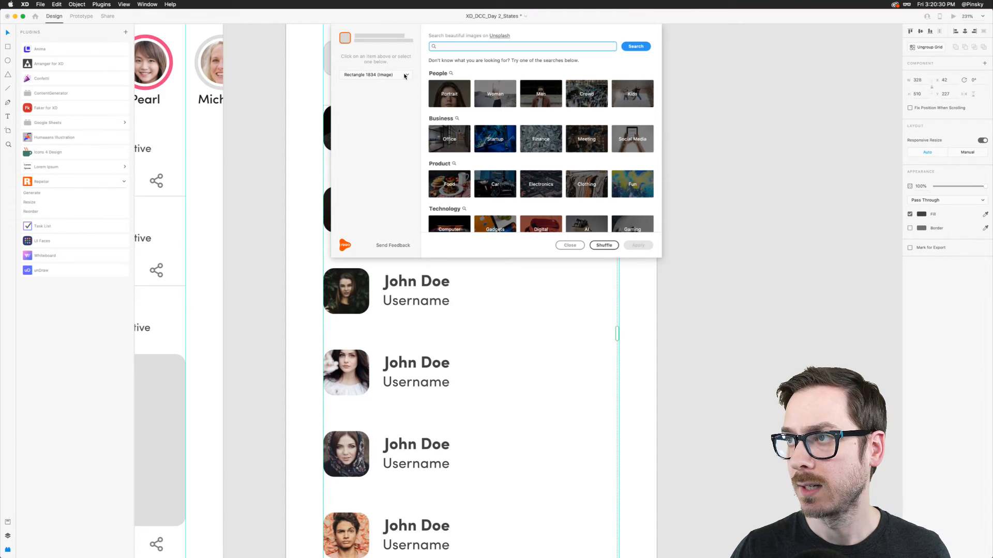
{"action": "left_click", "coordinate": [405, 76]}
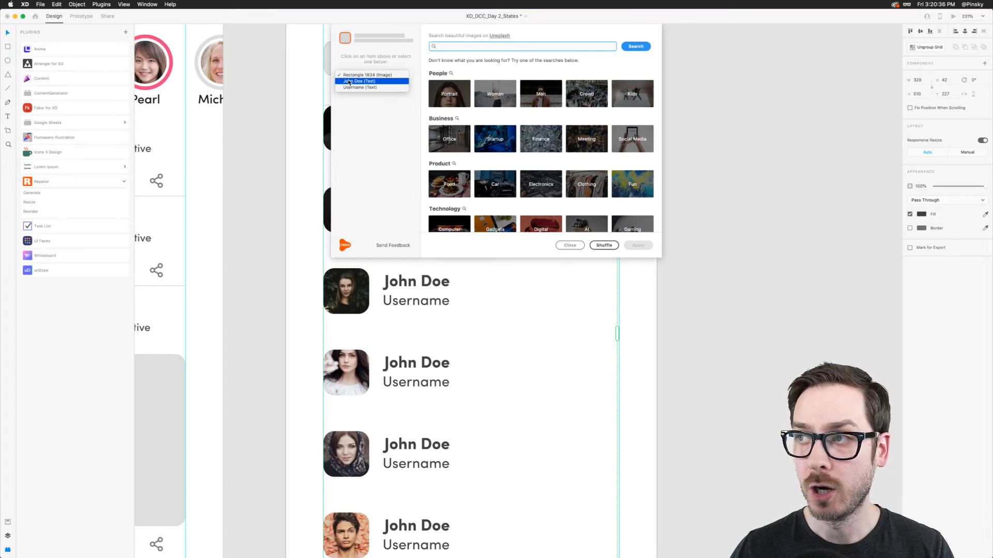
{"action": "left_click", "coordinate": [353, 83]}
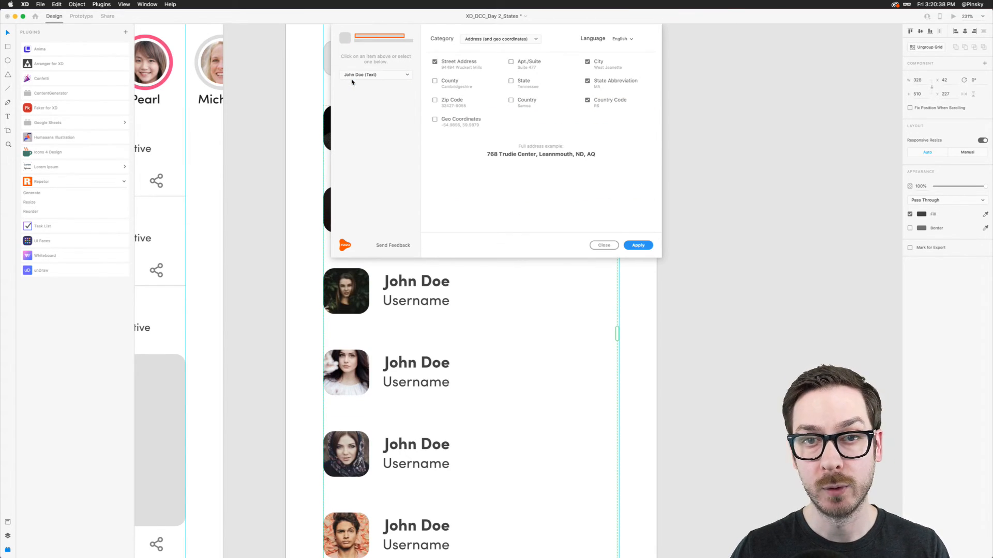
{"action": "left_click", "coordinate": [515, 41]}
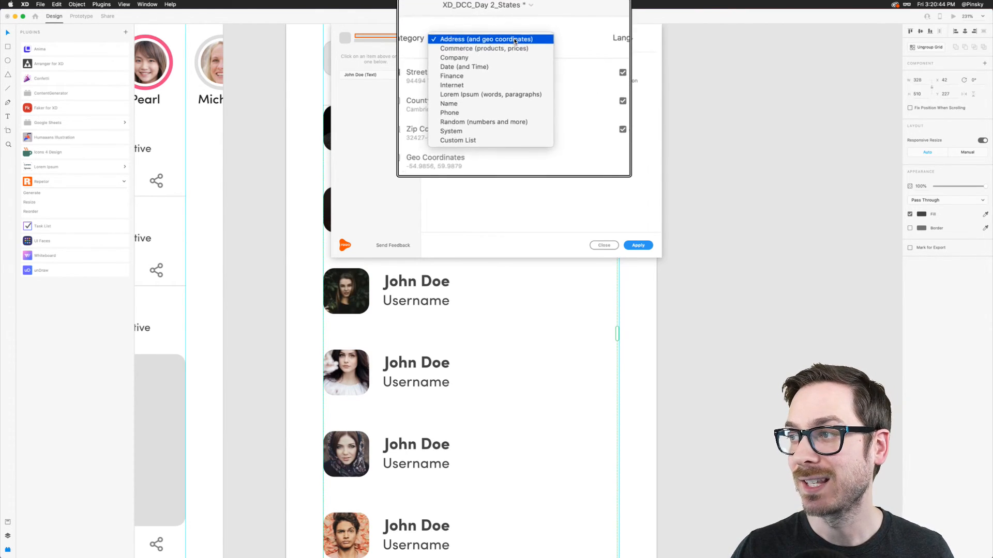
{"action": "left_click", "coordinate": [482, 89]}
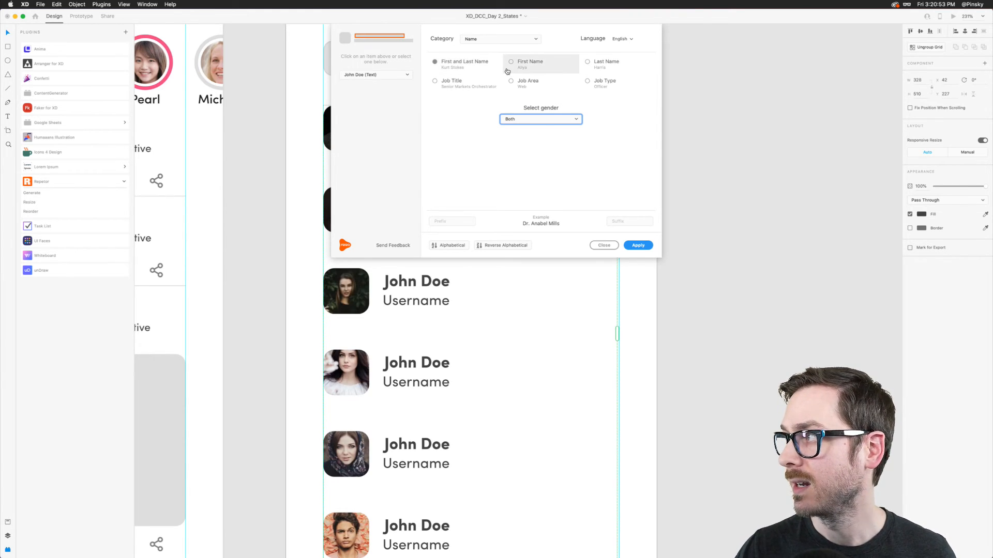
{"action": "left_click", "coordinate": [451, 66]}
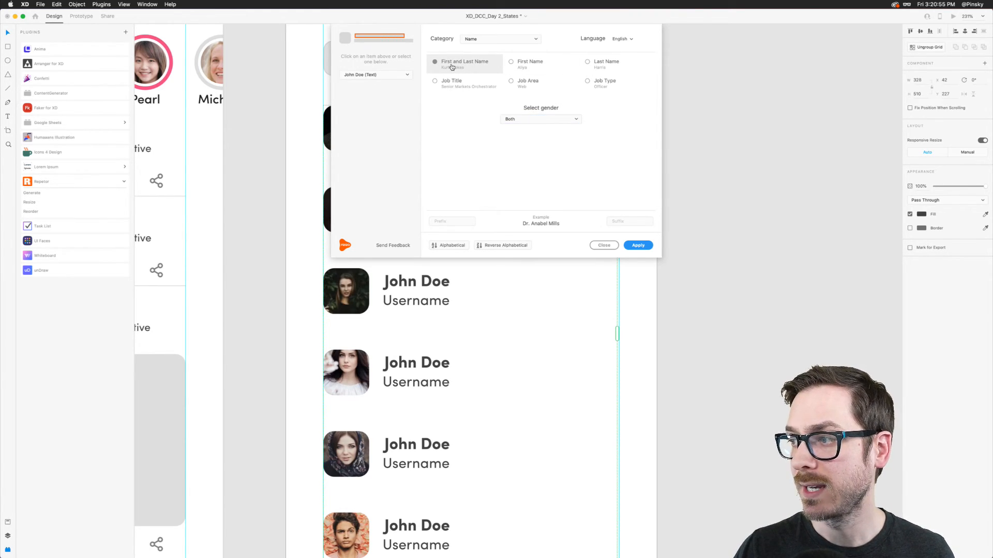
{"action": "left_click", "coordinate": [638, 246]}
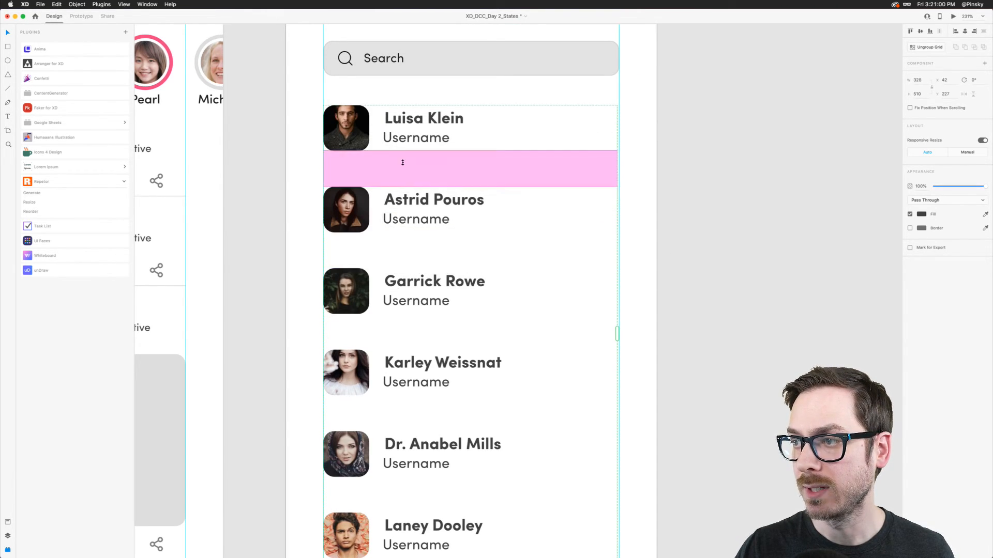
- Nudge the grid's name text left to X 108 so it lines up with the username text below
{"action": "double_click", "coordinate": [404, 118]}
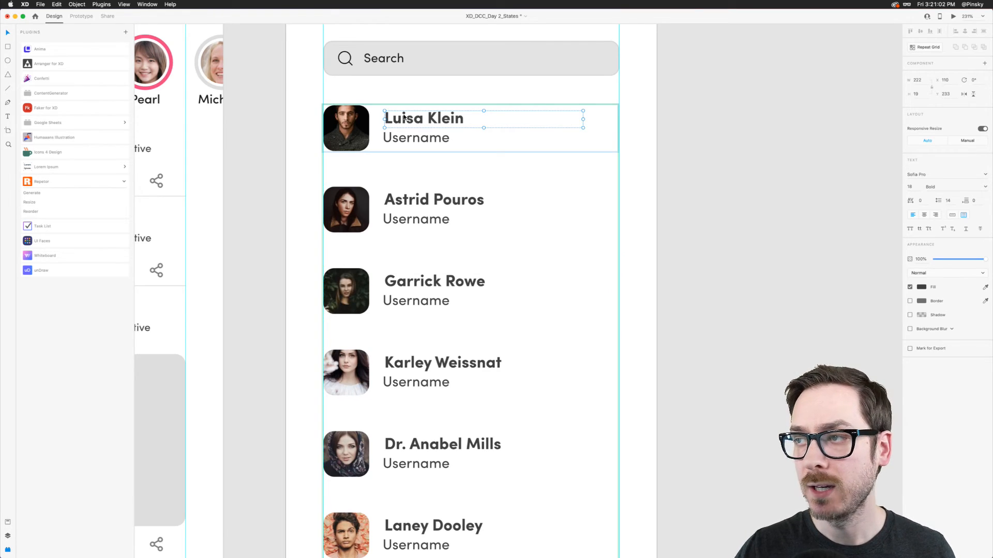
{"action": "key", "text": "Left"}
{"action": "key", "text": "Left"}
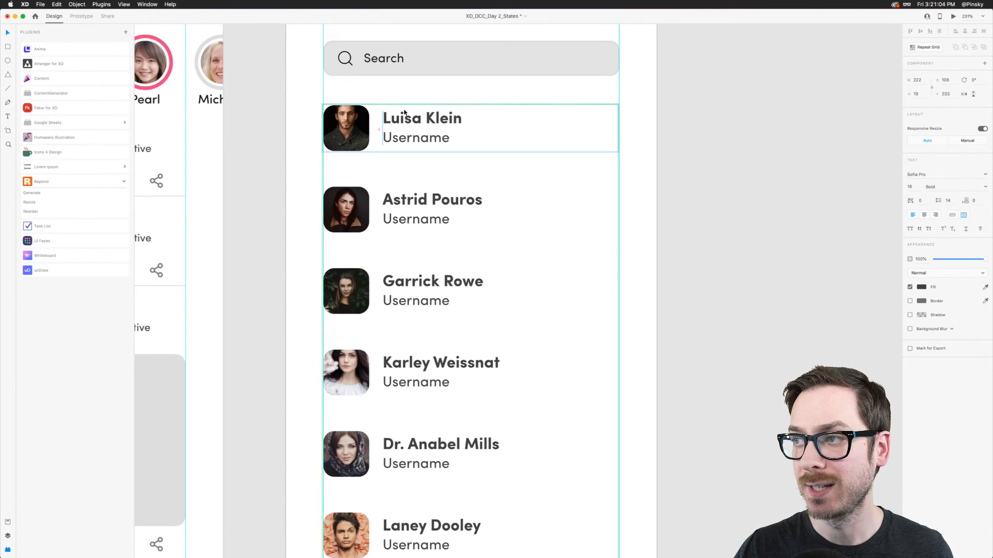
{"action": "key", "text": "Right"}
{"action": "key", "text": "Left"}
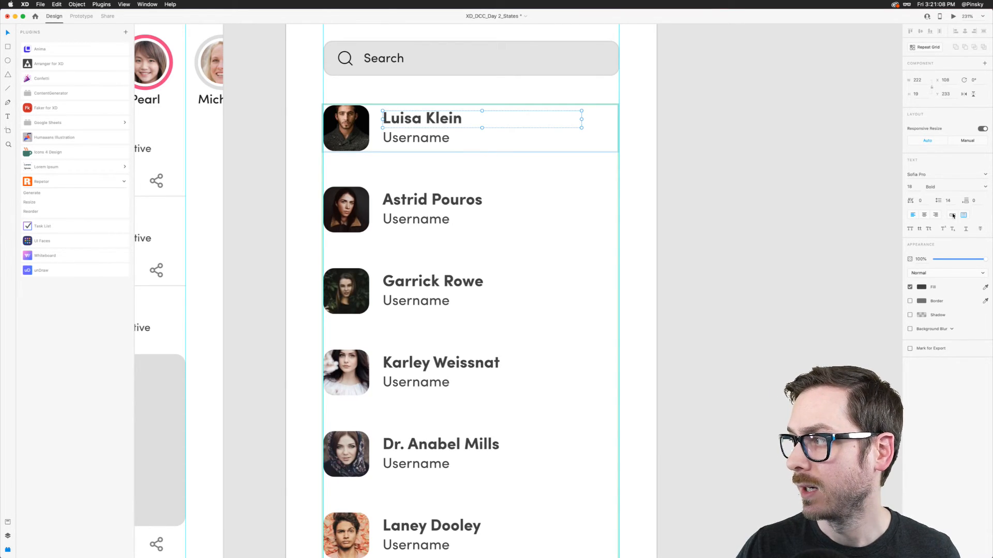
{"action": "left_click", "coordinate": [985, 186]}
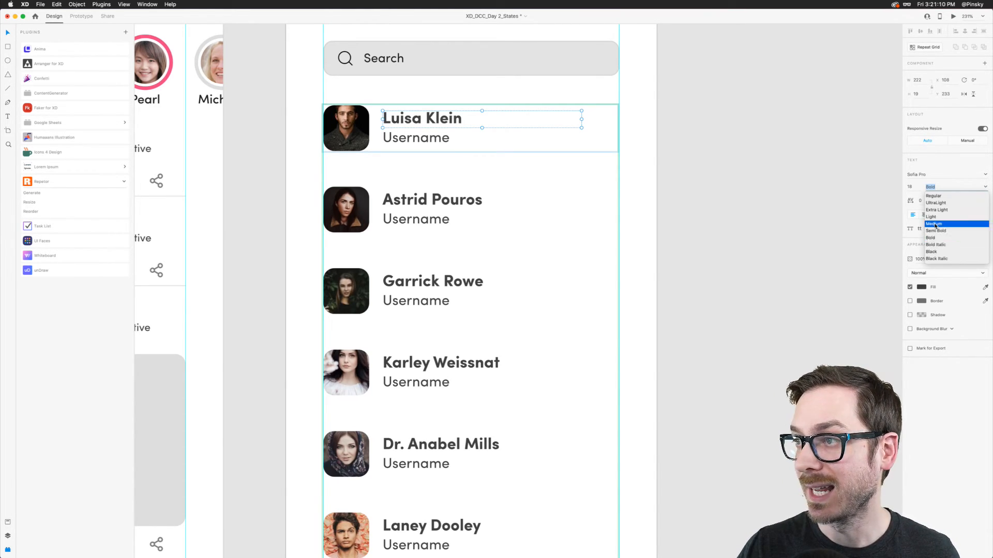
{"action": "left_click", "coordinate": [934, 224]}
{"action": "type", "text": "Bold"}
{"action": "key", "text": "Return"}
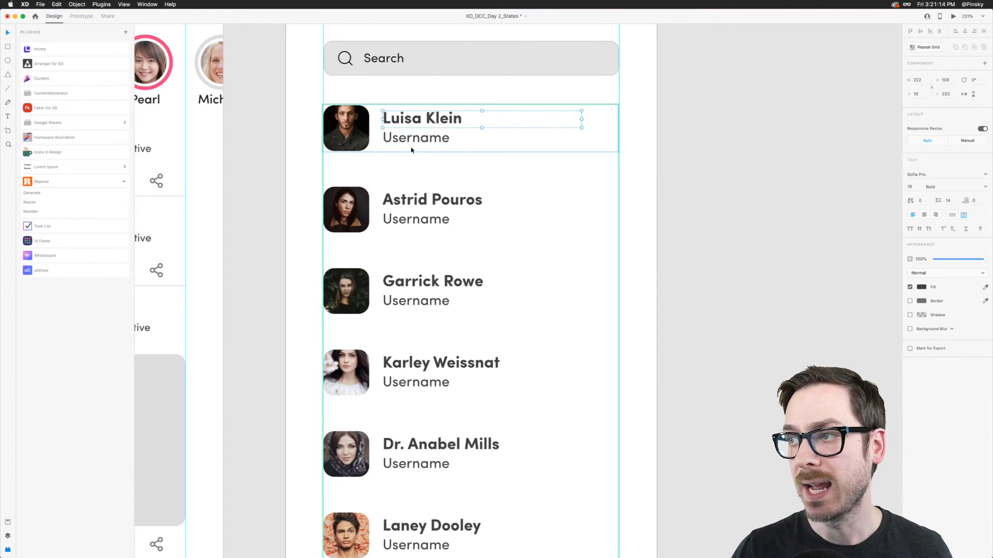
- Replace the grid's Username texts with generated usernames from the Internet category
{"action": "key", "text": "Escape"}
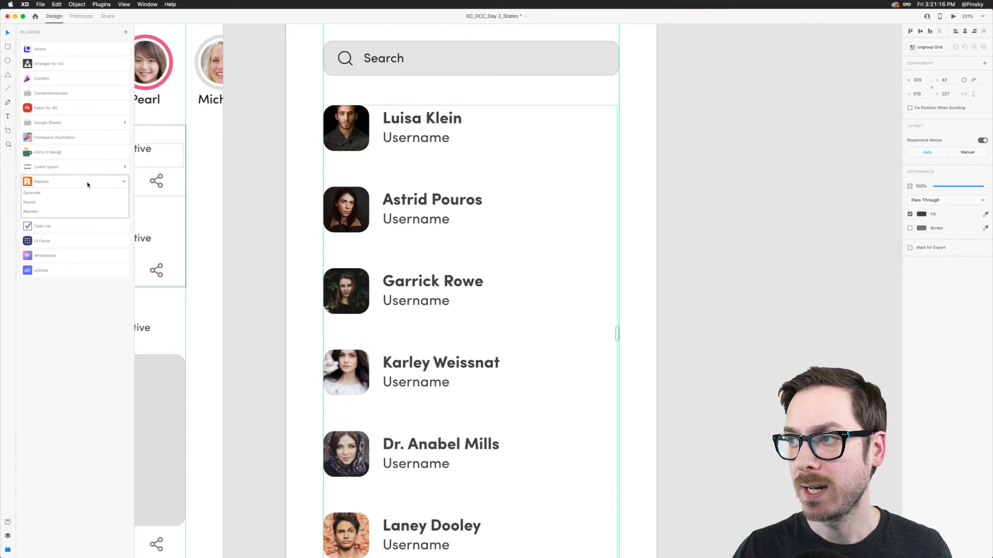
{"action": "left_click", "coordinate": [41, 194]}
{"action": "left_click", "coordinate": [375, 74]}
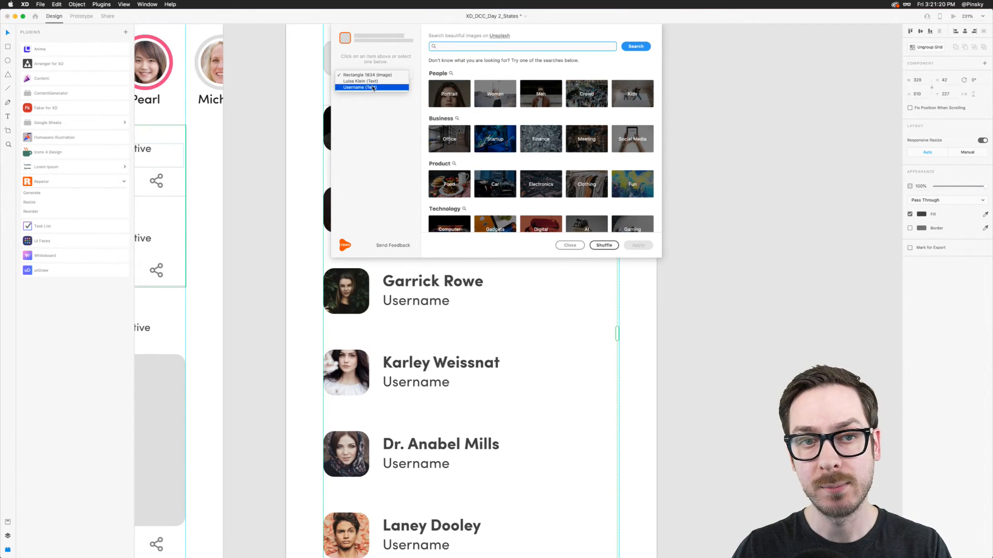
{"action": "left_click", "coordinate": [374, 88]}
{"action": "left_click", "coordinate": [492, 40]}
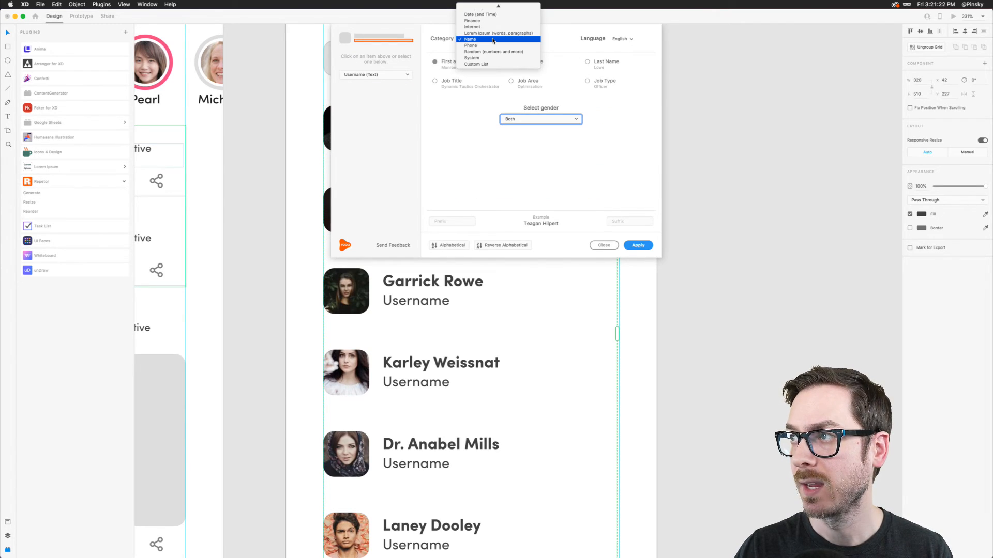
{"action": "left_click", "coordinate": [489, 41]}
{"action": "left_click", "coordinate": [489, 42]}
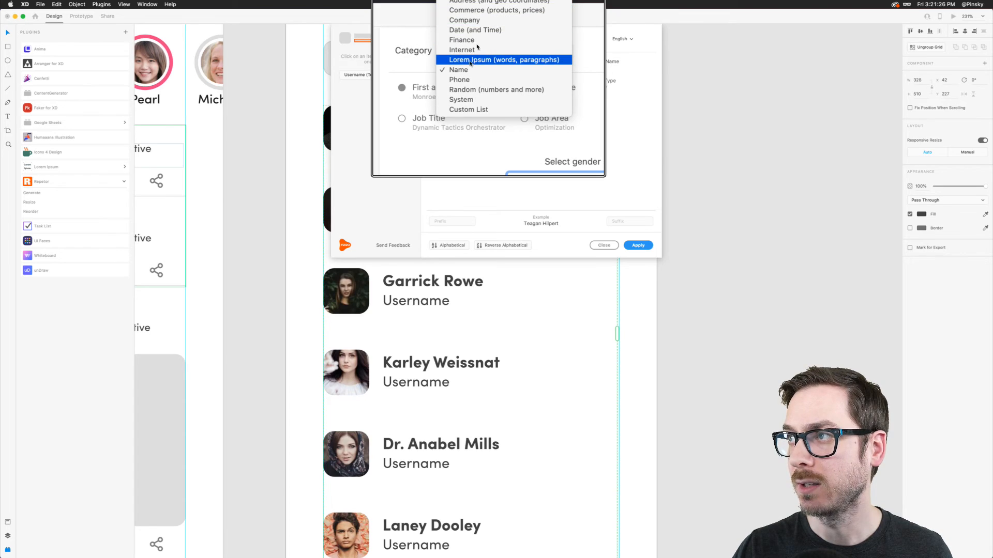
{"action": "left_click", "coordinate": [473, 49]}
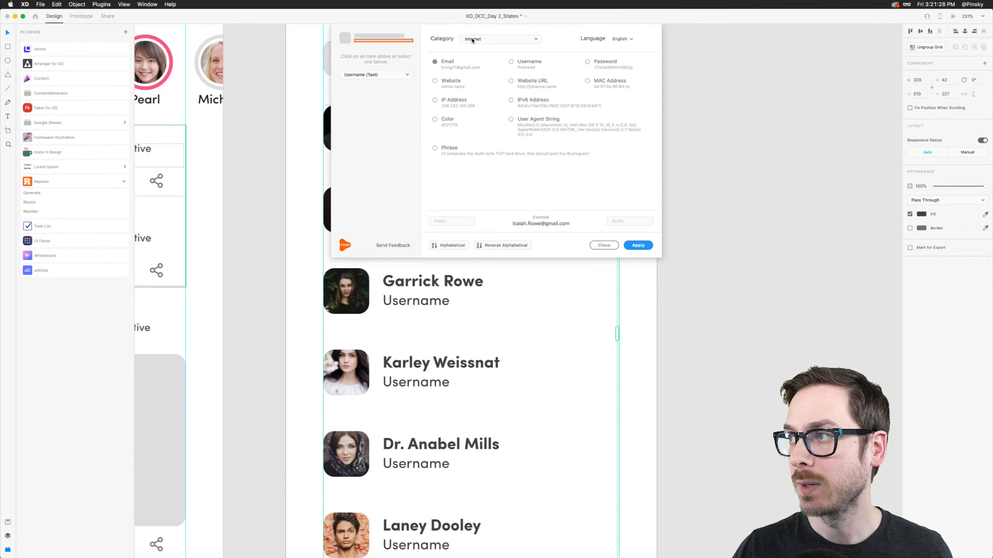
{"action": "left_click", "coordinate": [532, 62]}
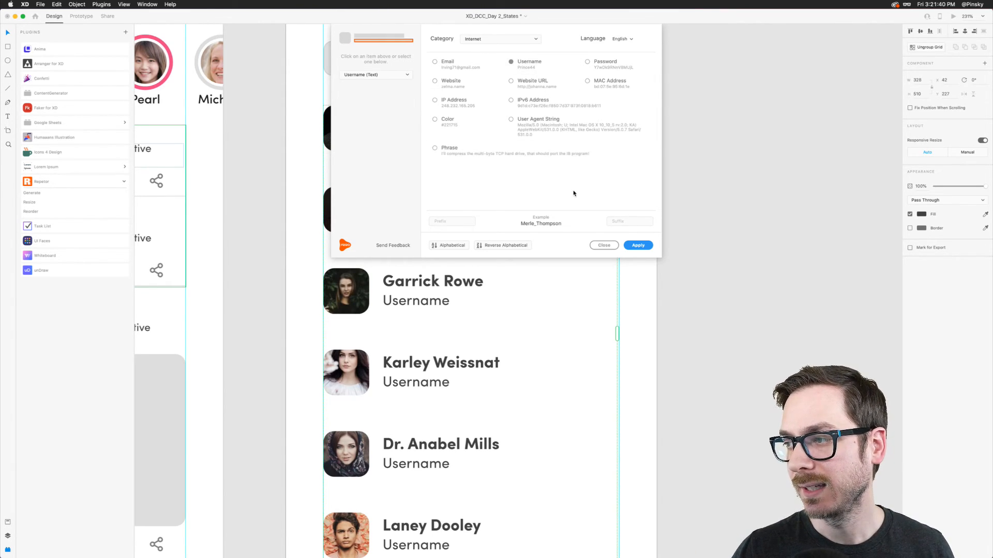
{"action": "left_click", "coordinate": [640, 246]}
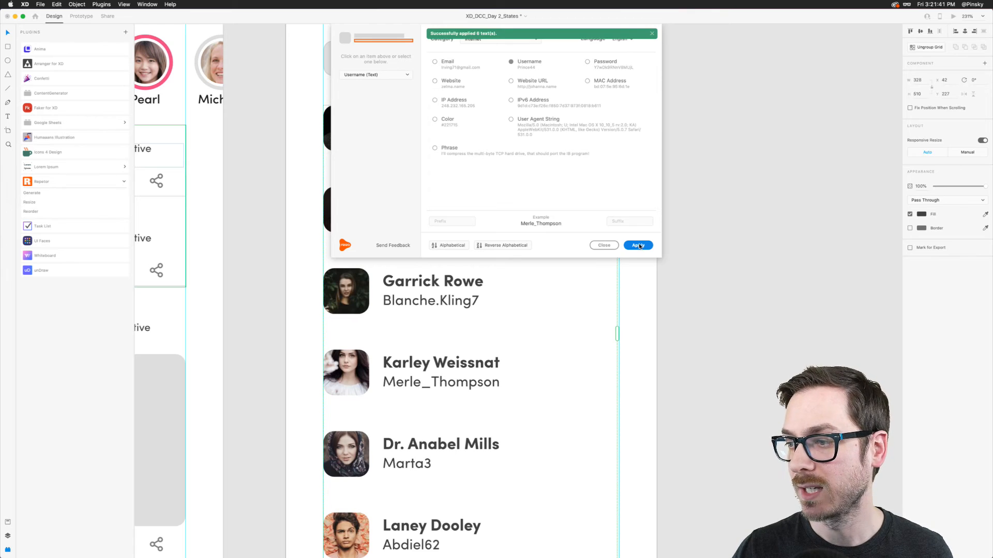
{"action": "left_click", "coordinate": [604, 246]}
- Shorten the repeat grid to a height of 507 so it ends just below the sixth row
{"action": "scroll", "coordinate": [405, 240], "scroll_direction": "down", "scroll_amount": 5}
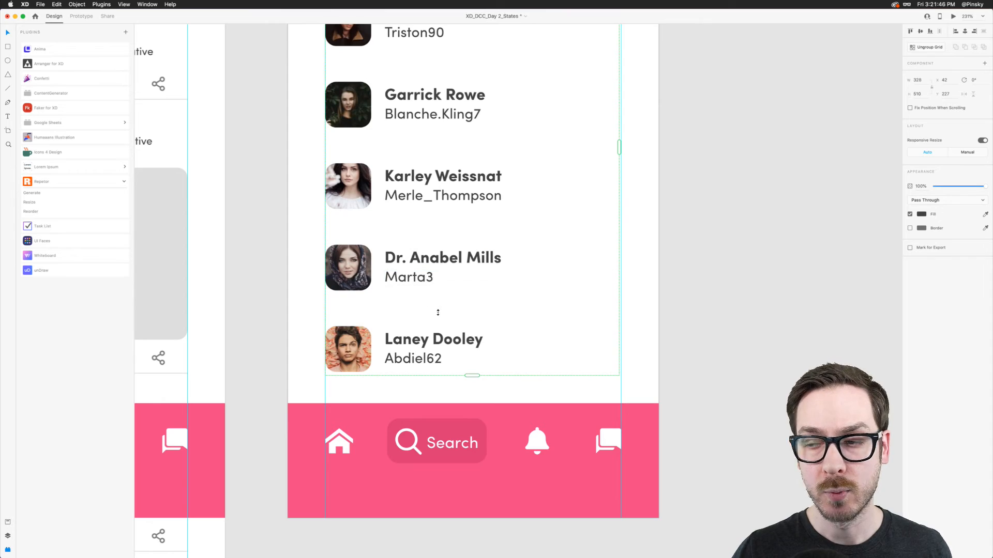
{"action": "mouse_move", "coordinate": [472, 375]}
{"action": "left_mouse_down"}
{"action": "mouse_move", "coordinate": [471, 540]}
{"action": "mouse_move", "coordinate": [455, 374]}
{"action": "left_mouse_up"}
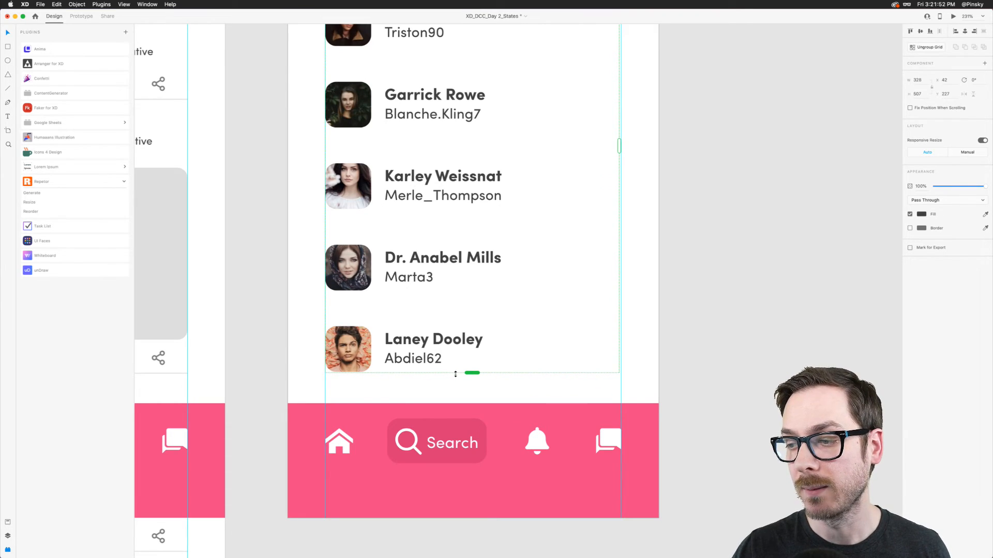
{"action": "scroll", "coordinate": [455, 374], "scroll_direction": "down", "scroll_amount": 6}
{"action": "key", "text": "Escape"}
- Lighten the search field background's fill to a paler gray
{"action": "scroll", "coordinate": [469, 183], "scroll_direction": "up", "scroll_amount": 5}
{"action": "left_click", "coordinate": [436, 232]}
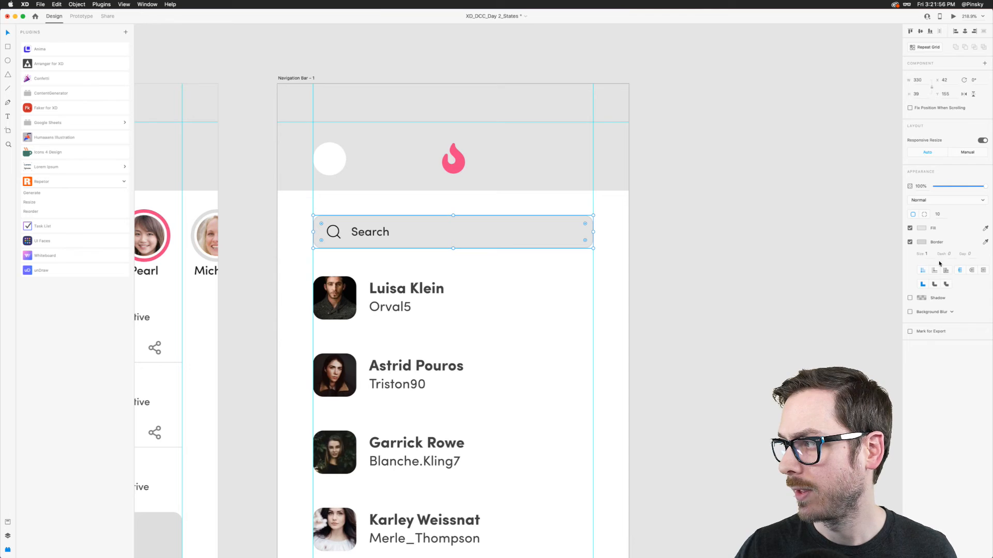
{"action": "left_click", "coordinate": [922, 229]}
{"action": "left_click_drag", "start_coordinate": [827, 196], "coordinate": [826, 193]}
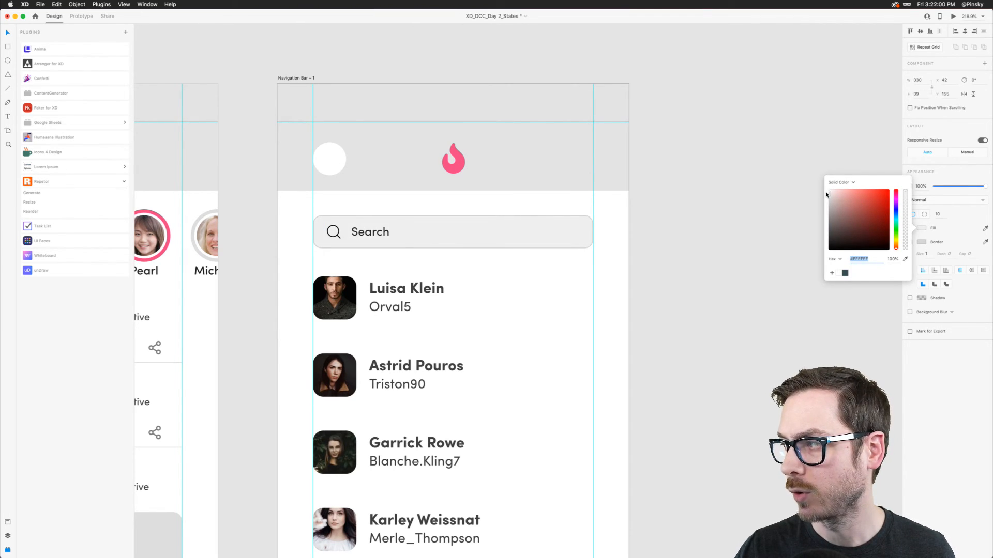
{"action": "left_click", "coordinate": [924, 350]}
- Combine the search text, magnifier icon, field background and results repeat grid into one component
{"action": "left_click", "coordinate": [376, 235]}
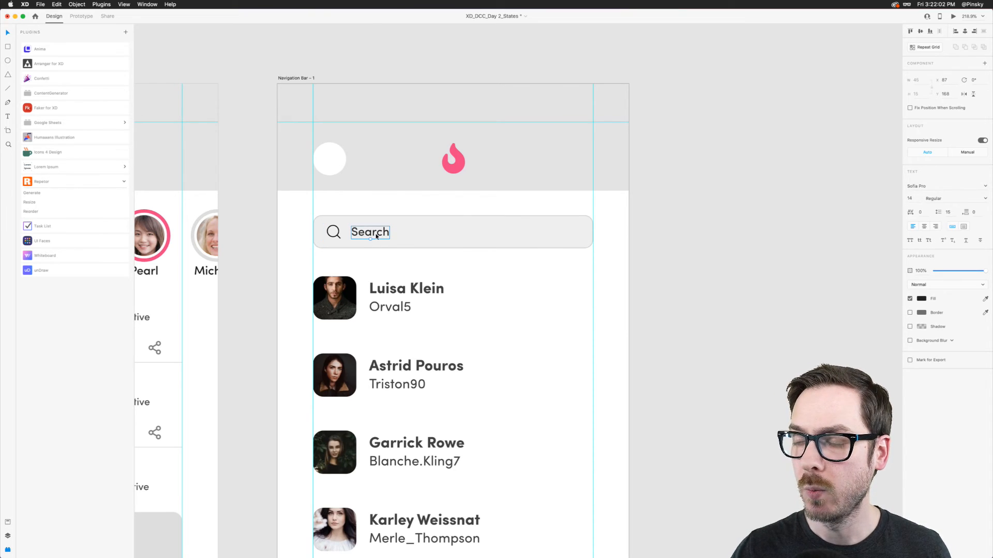
{"action": "left_click", "coordinate": [337, 234]}
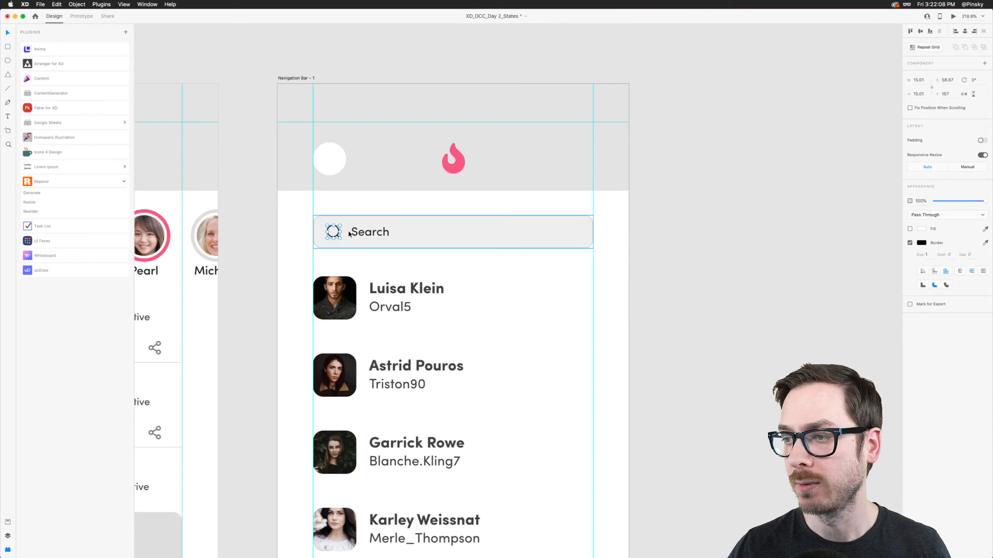
{"action": "left_click", "coordinate": [416, 230]}
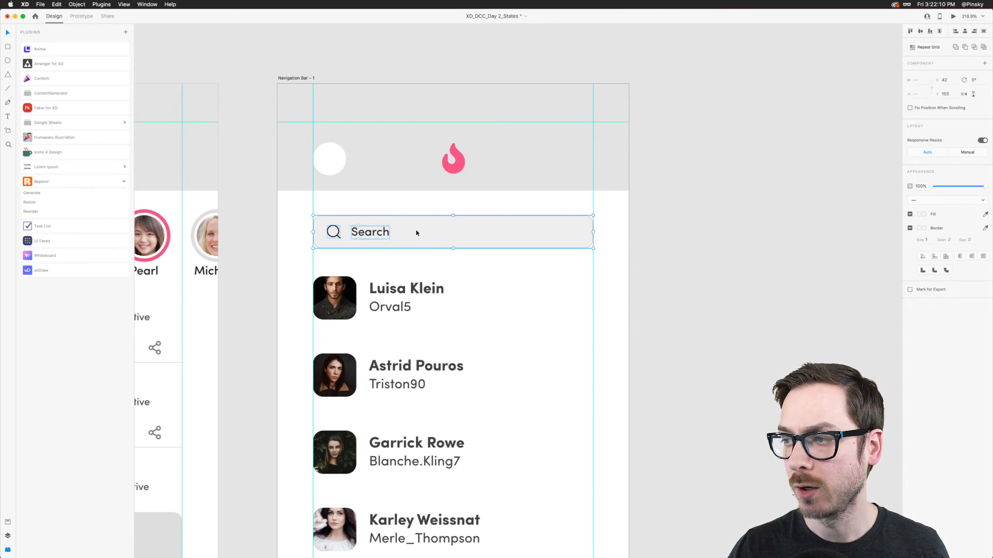
{"action": "left_click", "coordinate": [337, 292], "text": "shift"}
{"action": "left_click_drag", "start_coordinate": [320, 297], "coordinate": [356, 337]}
{"action": "key", "text": "super+z"}
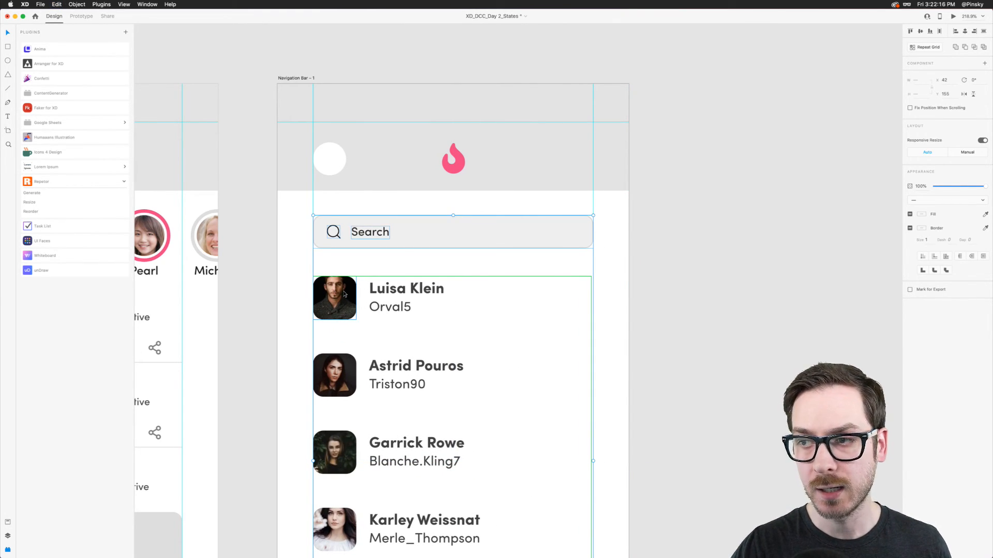
{"action": "key", "text": "super+shift+y"}
{"action": "key", "text": "super+k"}
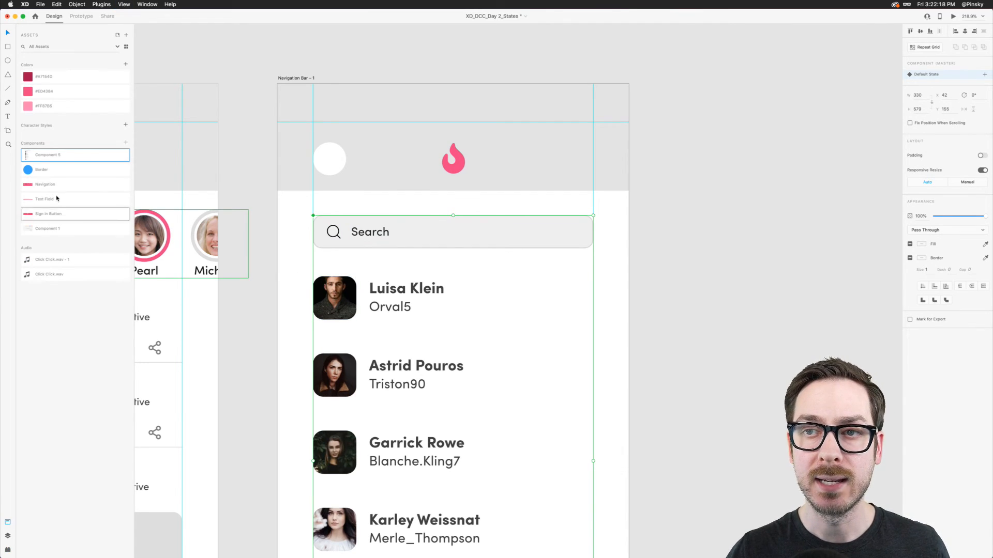
- Rename the new component as Search in the document assets
{"action": "double_click", "coordinate": [47, 154]}
{"action": "type", "text": "Search"}
{"action": "key", "text": "Return"}
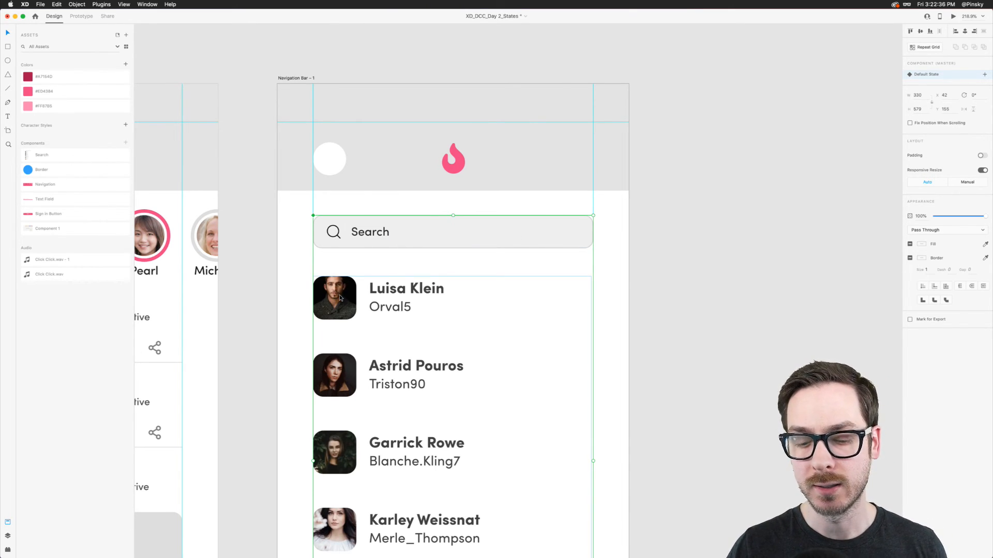
- Rename the repeat grid layer inside the Search component as Results
{"action": "key", "text": "super+y"}
{"action": "left_click", "coordinate": [24, 62]}
{"action": "left_click", "coordinate": [49, 72]}
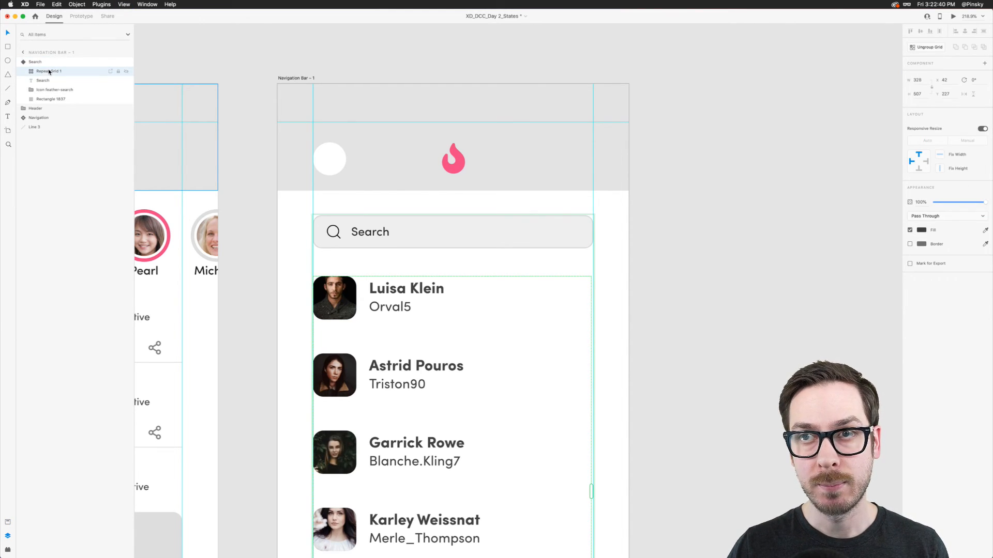
{"action": "double_click", "coordinate": [49, 71]}
{"action": "type", "text": "Results"}
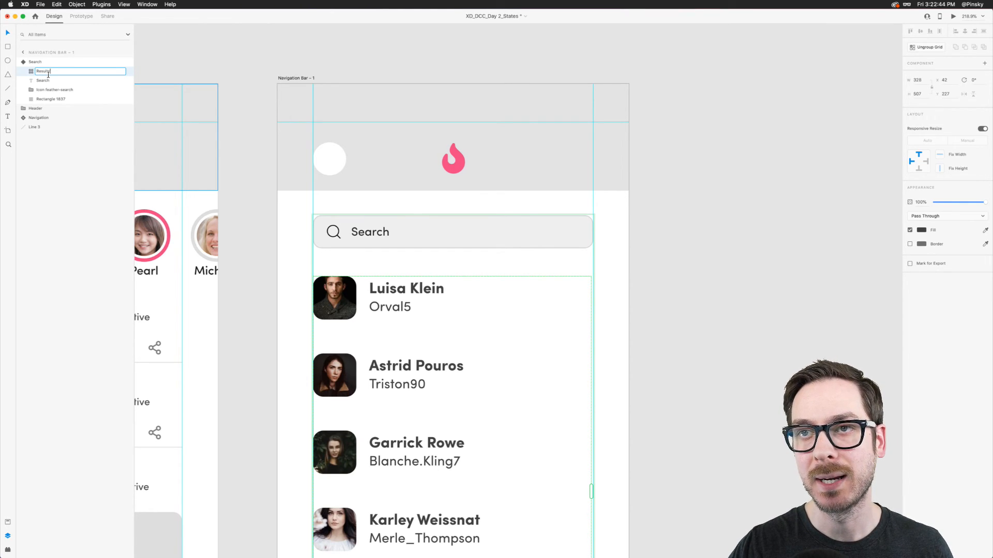
{"action": "key", "text": "Return"}
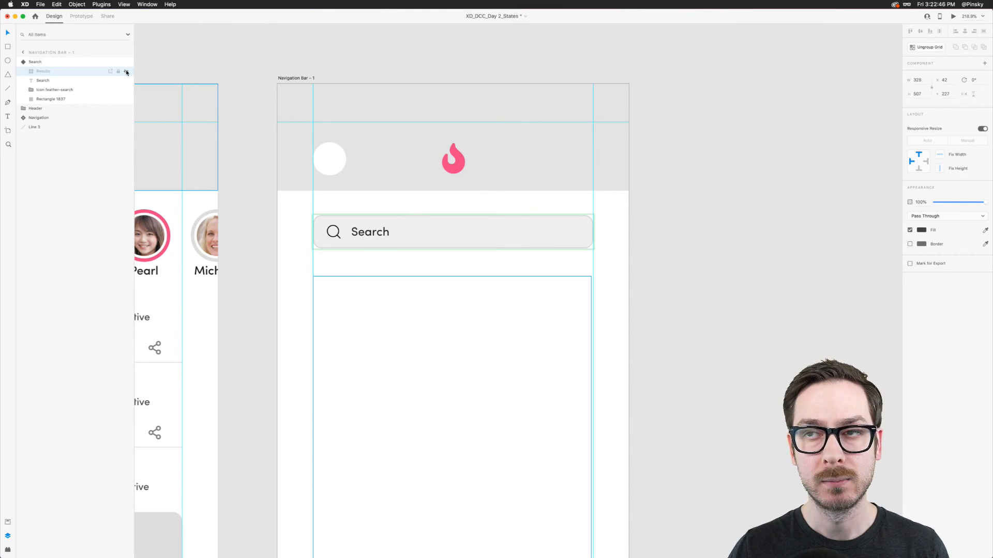
- Collapse the Results grid's row spacing until its rows overlap at a height of about 127, and hide the grid in the default state
{"action": "scroll", "coordinate": [366, 306], "scroll_direction": "down", "scroll_amount": 5}
{"action": "scroll", "coordinate": [367, 306], "scroll_direction": "down", "scroll_amount": 2}
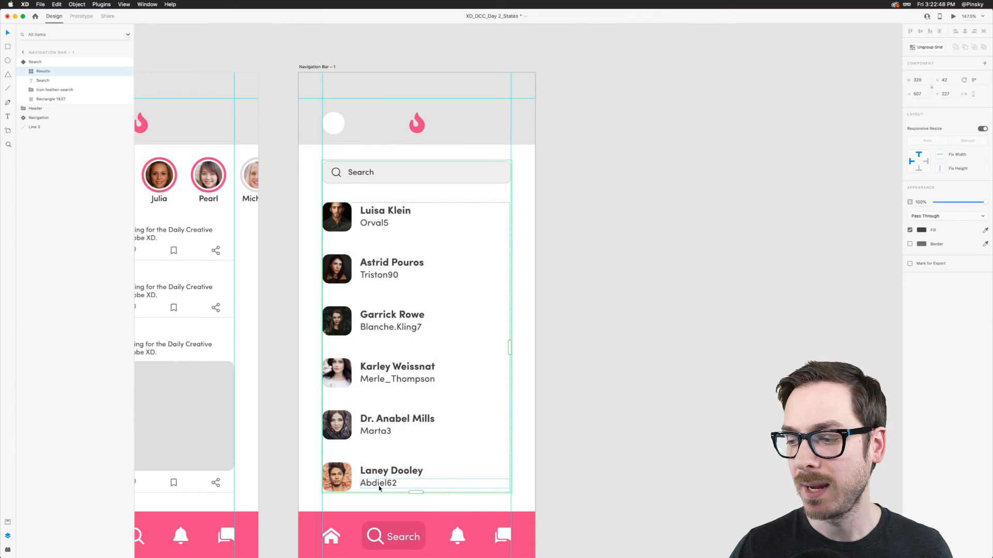
{"action": "left_click_drag", "start_coordinate": [387, 455], "coordinate": [397, 265]}
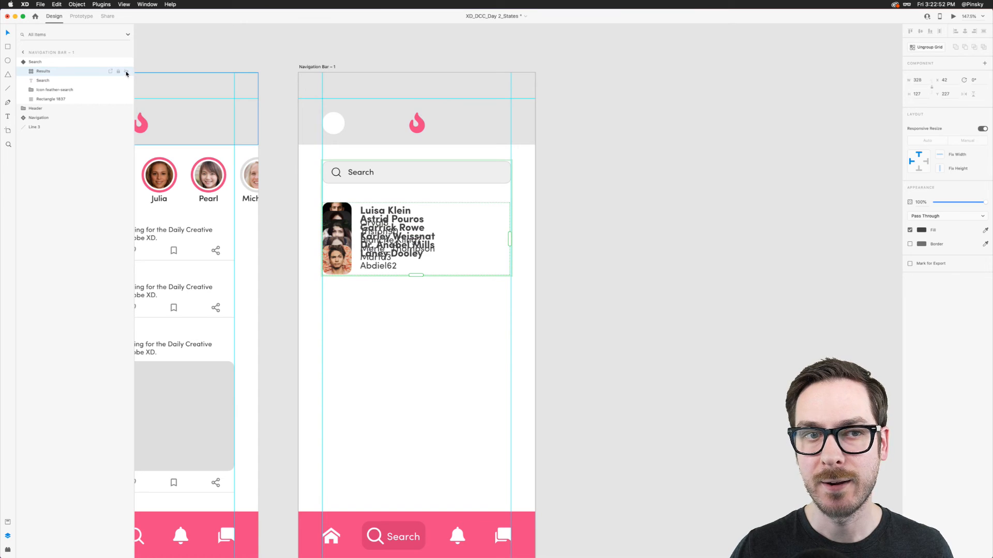
{"action": "left_click", "coordinate": [126, 71]}
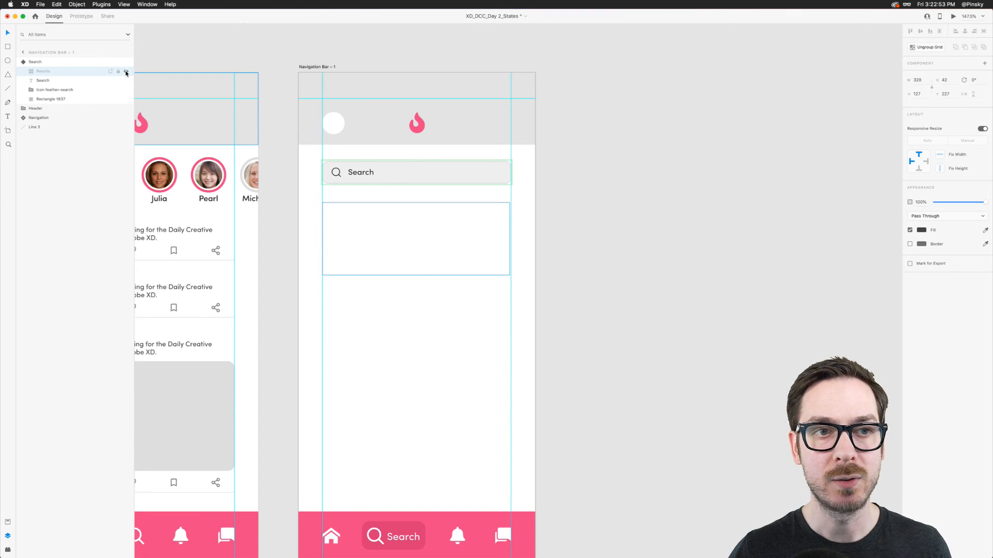
- Add a new state named Results to the Search component
{"action": "left_click", "coordinate": [71, 63]}
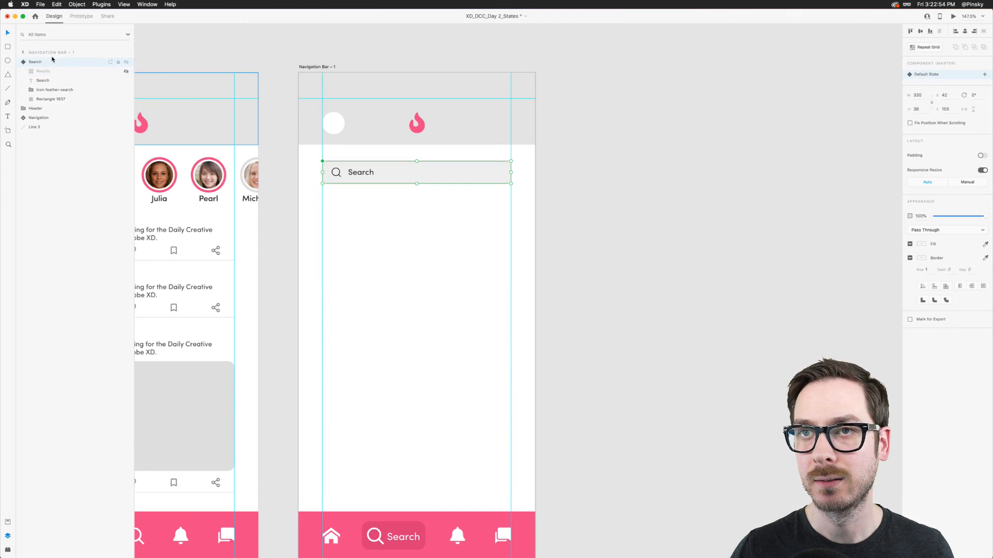
{"action": "left_click", "coordinate": [985, 75]}
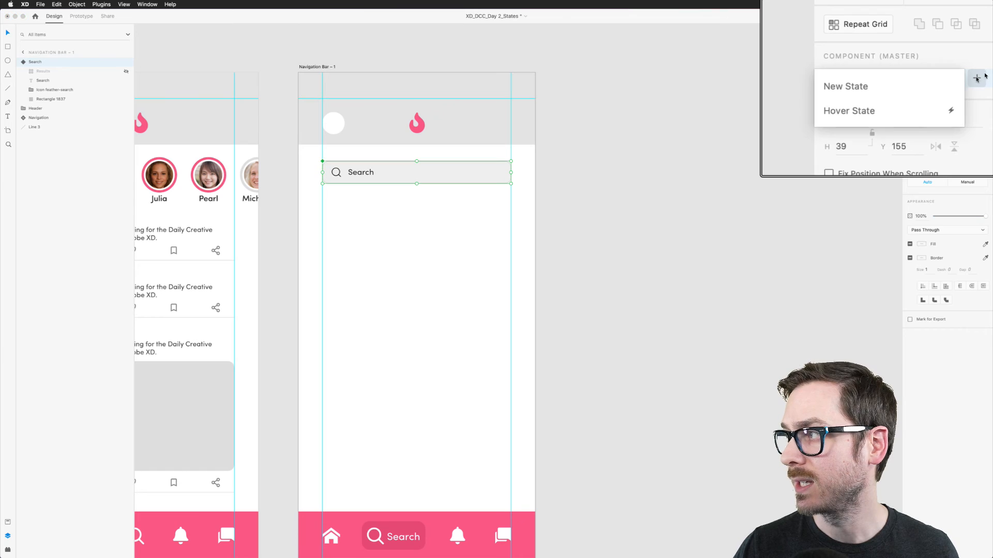
{"action": "left_click", "coordinate": [940, 85]}
{"action": "type", "text": "Results"}
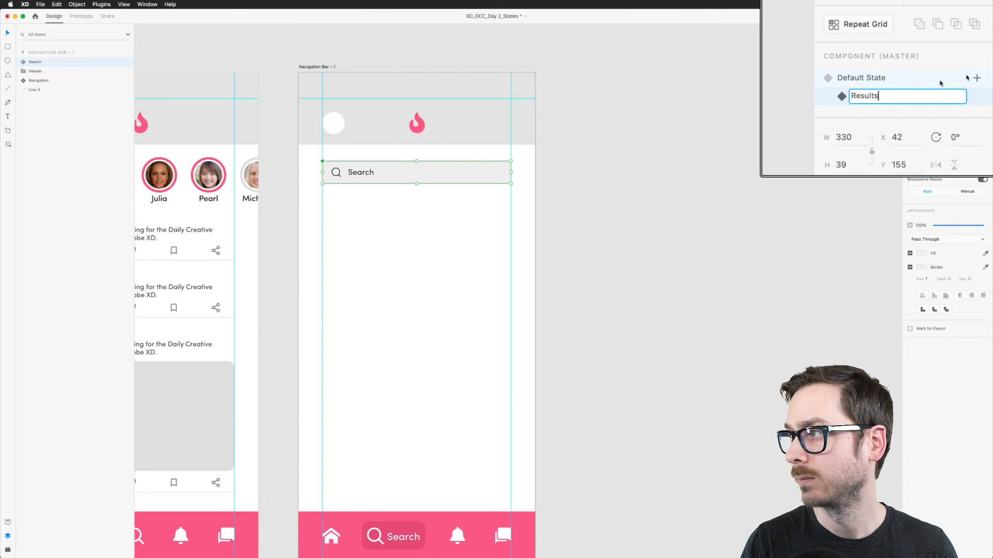
{"action": "key", "text": "Return"}
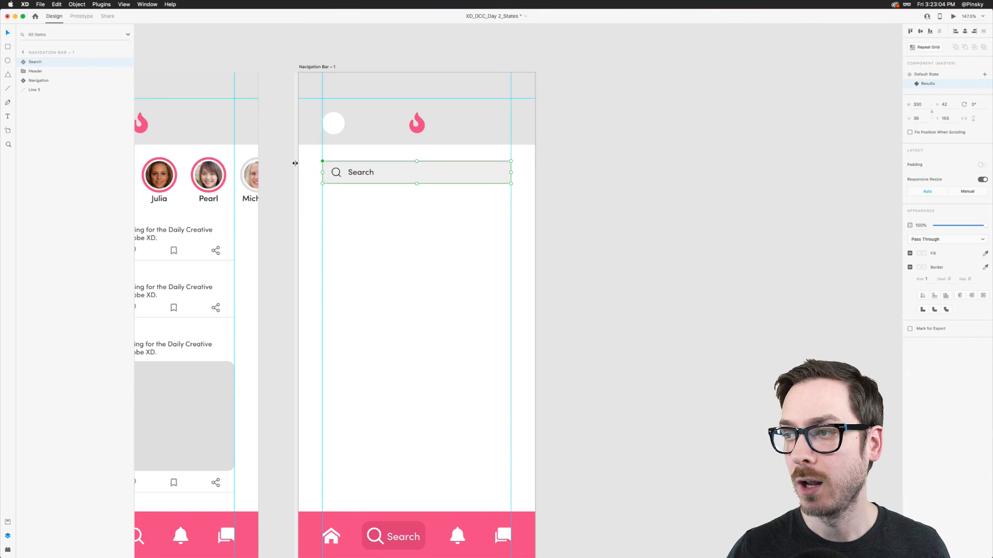
- In the Results state, show the hidden results grid and widen its row spacing so the six rows fill the space above the navigation bar
{"action": "left_click", "coordinate": [23, 62]}
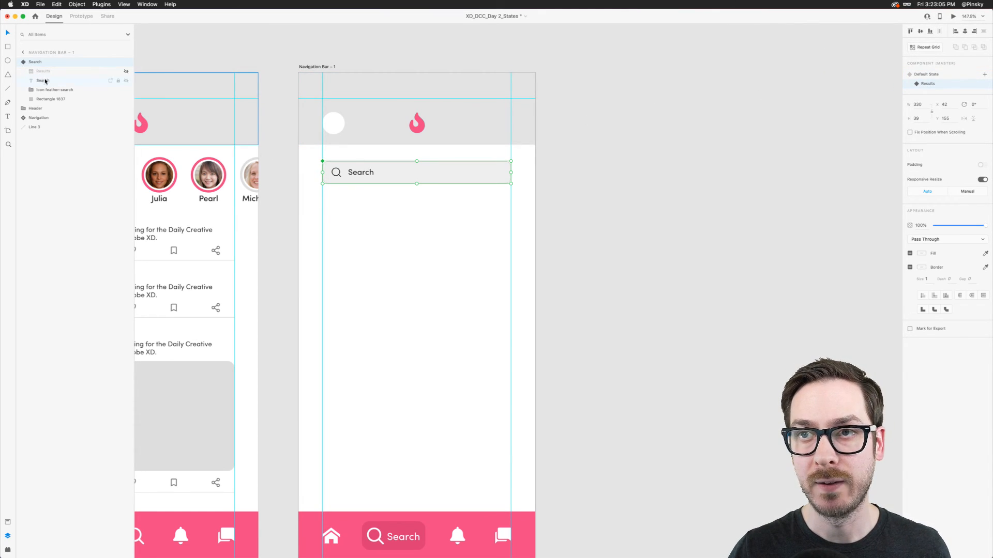
{"action": "left_click", "coordinate": [126, 73]}
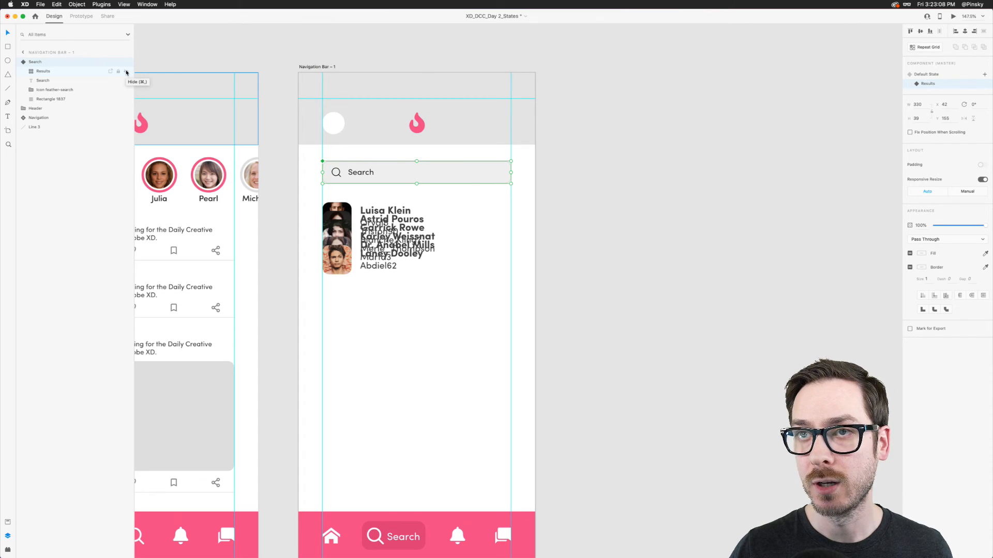
{"action": "left_click", "coordinate": [72, 71]}
{"action": "left_click_drag", "start_coordinate": [374, 250], "coordinate": [373, 468]}
{"action": "key", "text": "Escape"}
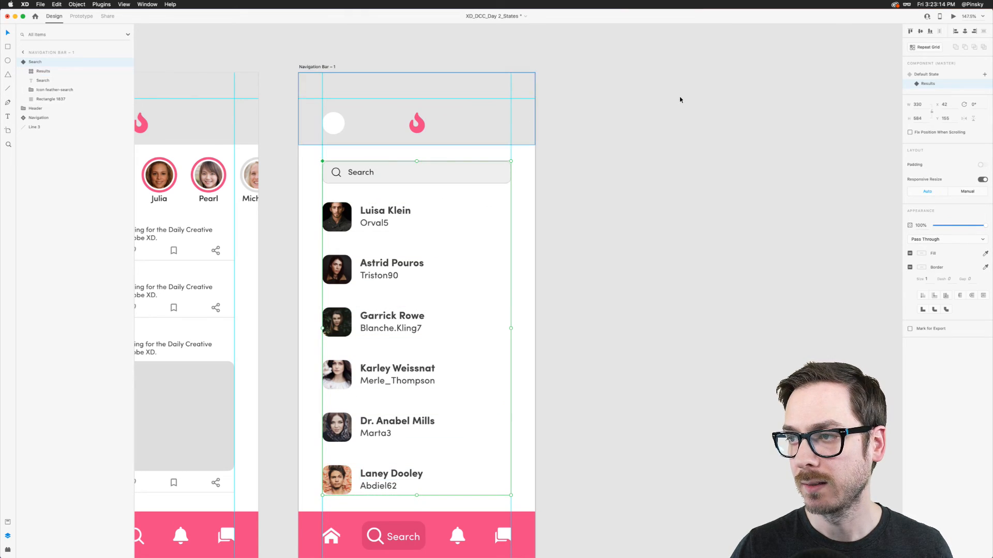
- Return the Search component to its Default State and add a Tap interaction to it in Prototype mode
{"action": "left_click", "coordinate": [938, 77]}
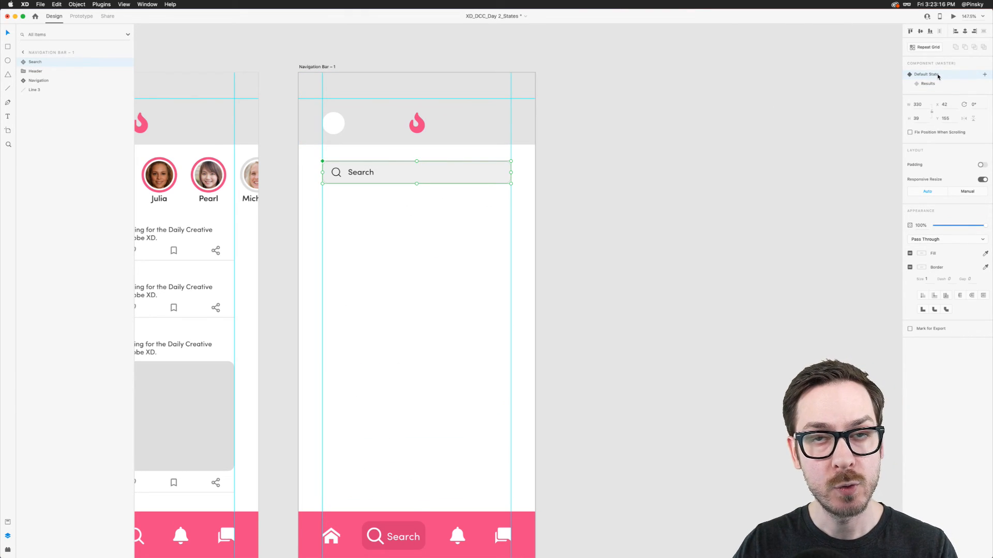
{"action": "left_click", "coordinate": [937, 83]}
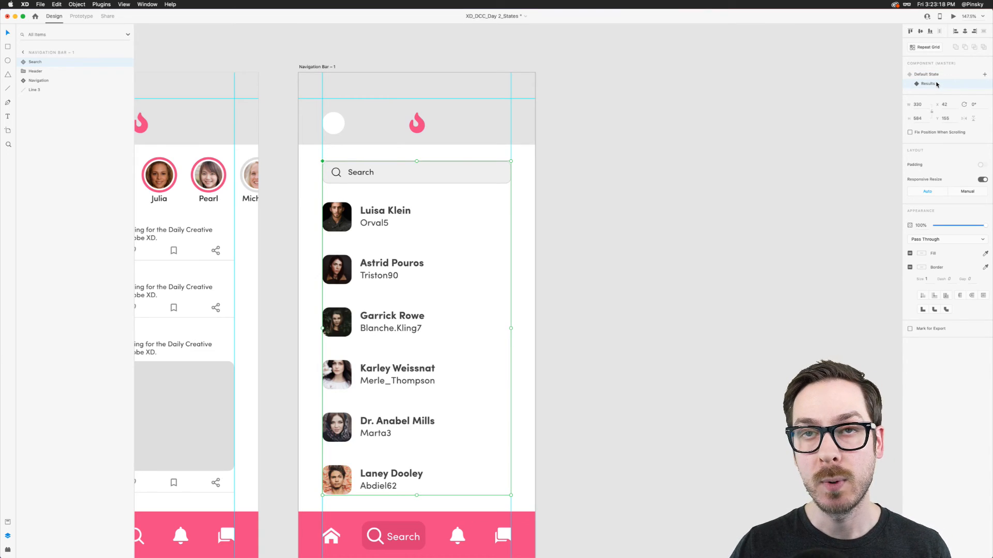
{"action": "left_click", "coordinate": [938, 74]}
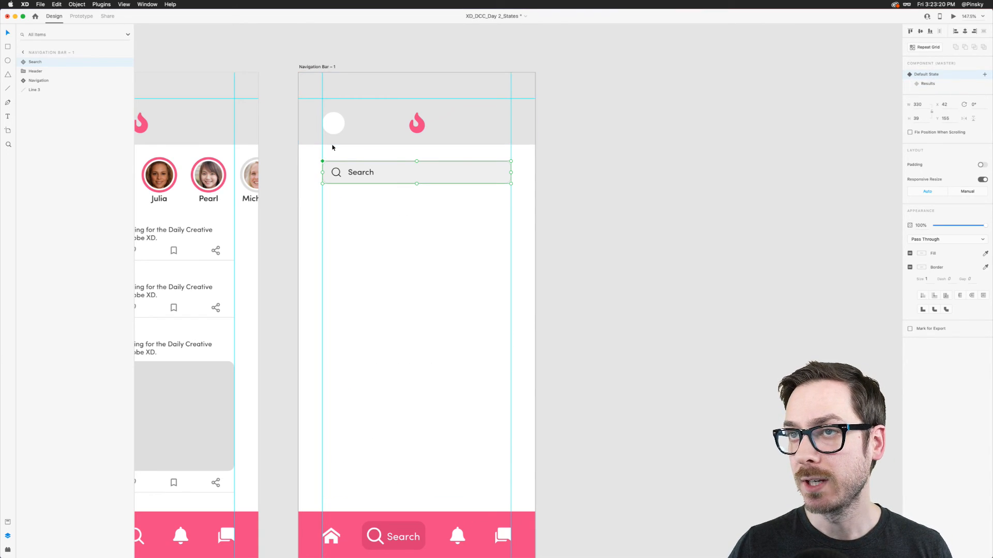
{"action": "left_click", "coordinate": [82, 16]}
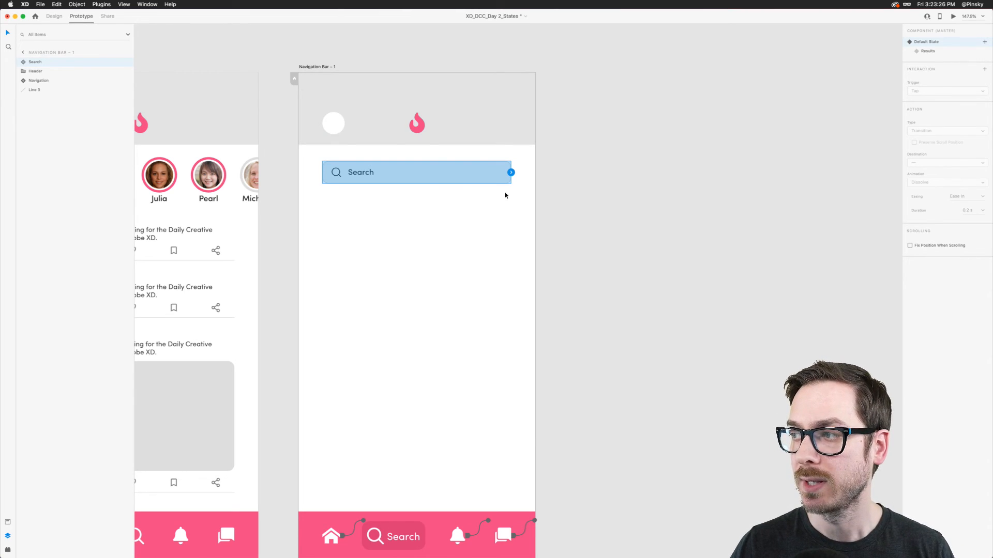
{"action": "scroll", "coordinate": [393, 158], "scroll_direction": "up", "scroll_amount": 5}
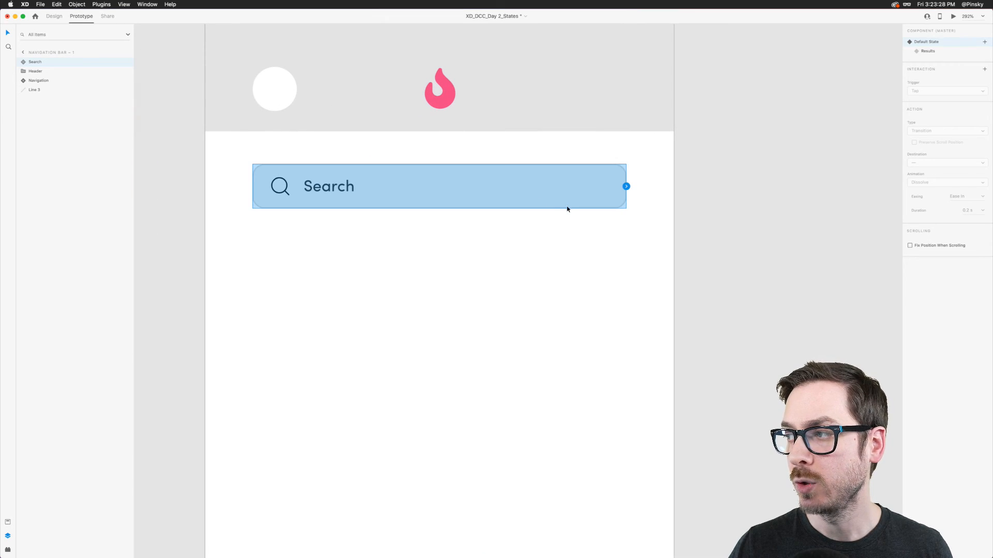
{"action": "left_click", "coordinate": [627, 186]}
{"action": "left_click", "coordinate": [963, 91]}
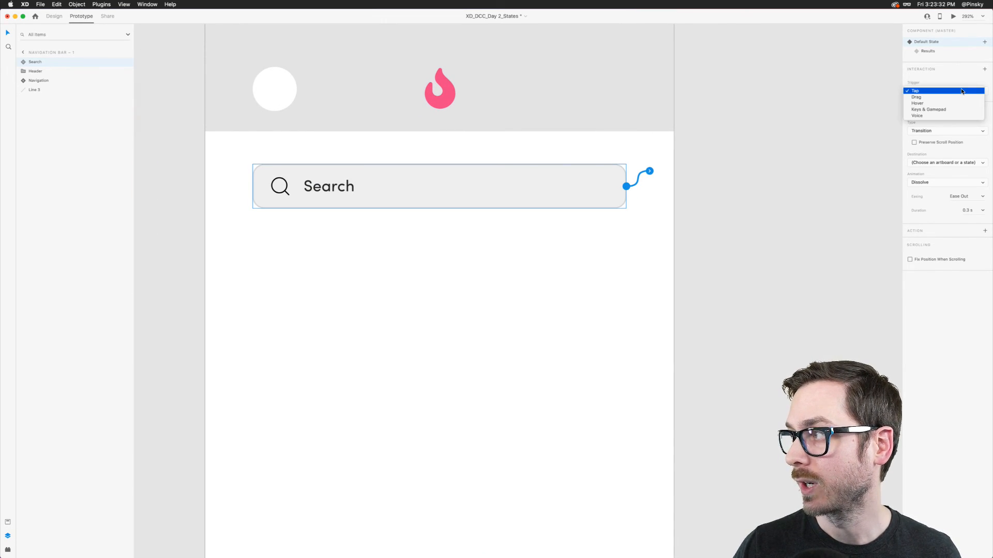
{"action": "left_click", "coordinate": [962, 92]}
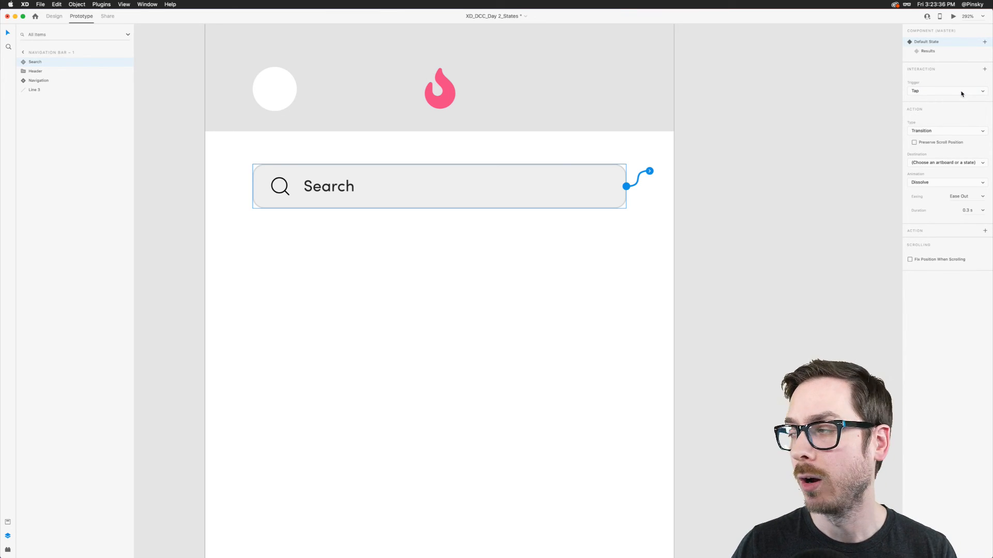
- Set the tap interaction's destination to the Results state with the Auto-Animate action type
{"action": "left_click", "coordinate": [937, 131]}
{"action": "left_click", "coordinate": [937, 132]}
{"action": "left_click", "coordinate": [934, 163]}
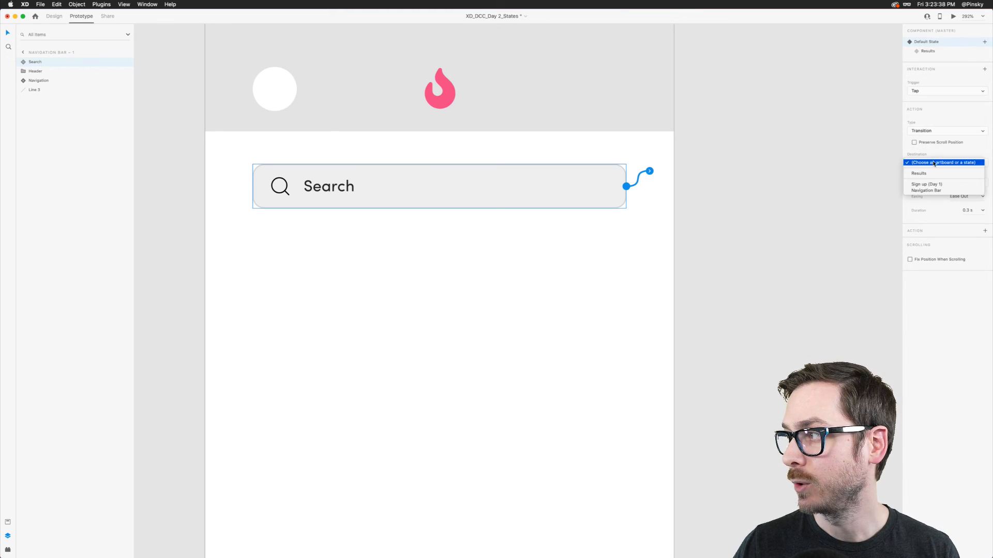
{"action": "left_click", "coordinate": [972, 174]}
{"action": "left_click", "coordinate": [946, 131]}
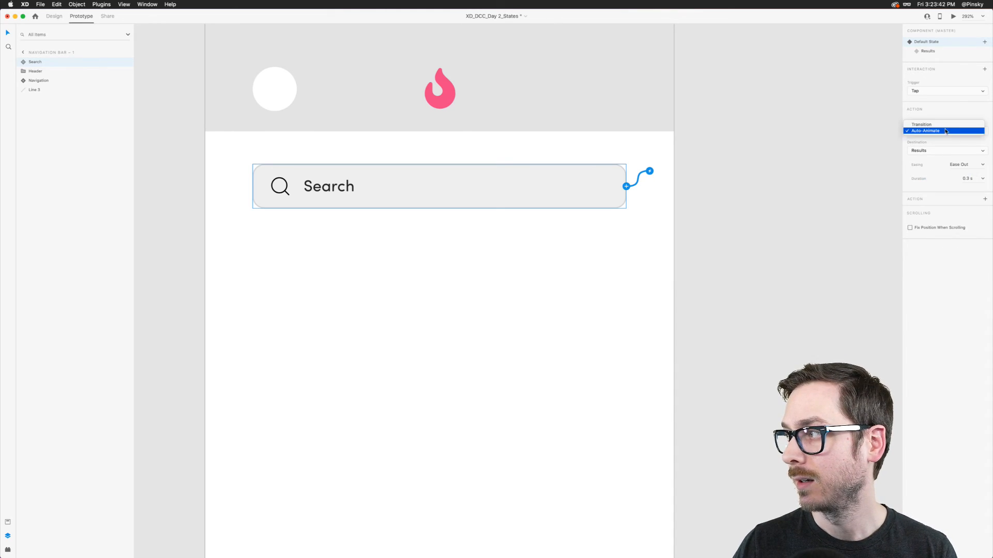
{"action": "left_click", "coordinate": [945, 131]}
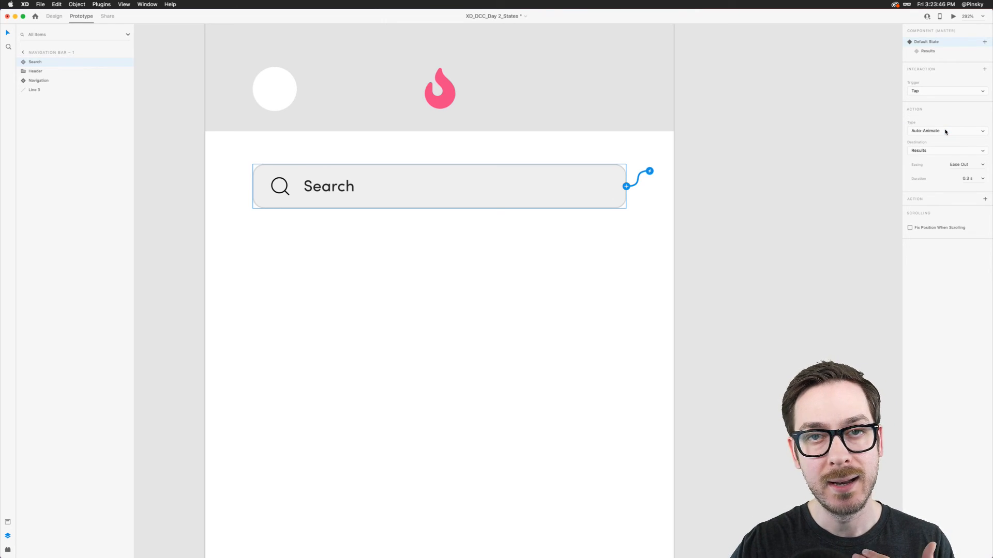
- Set the interaction's easing to Ease In-Out and its duration to 0.6 s
{"action": "left_click", "coordinate": [982, 165]}
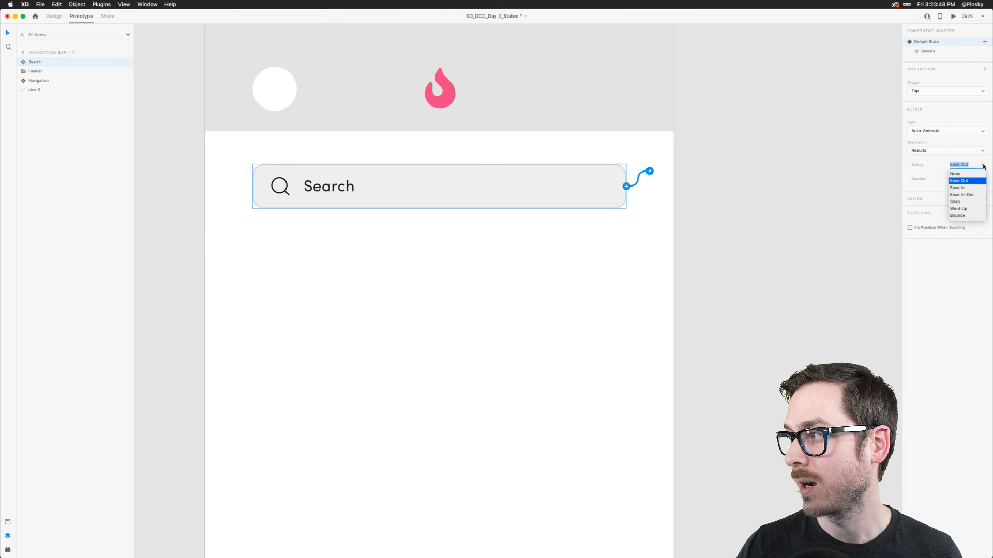
{"action": "left_click", "coordinate": [974, 195]}
{"action": "left_click", "coordinate": [982, 179]}
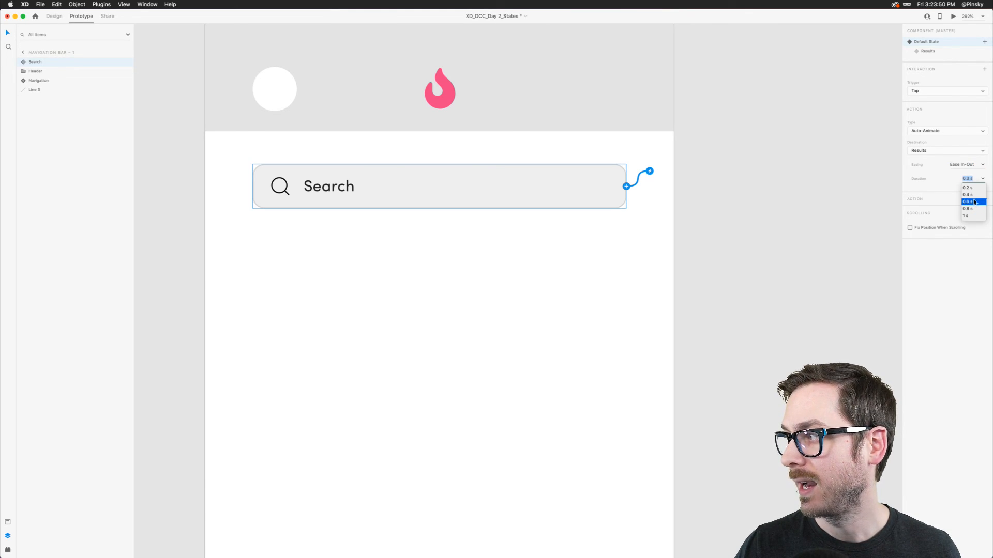
{"action": "left_click", "coordinate": [974, 202]}
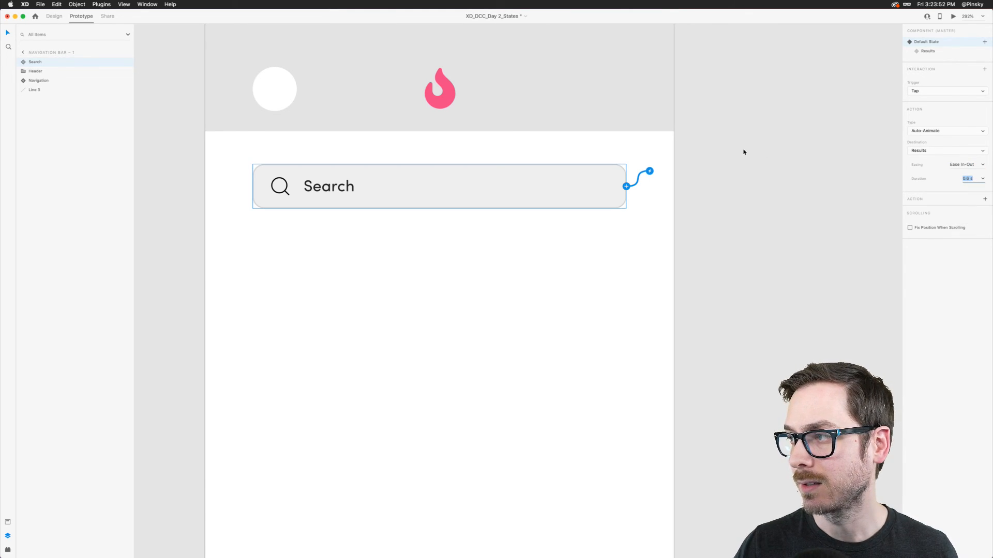
- Preview the prototype, test tapping the search bar to reveal the results, and close the preview
{"action": "left_click", "coordinate": [953, 16]}
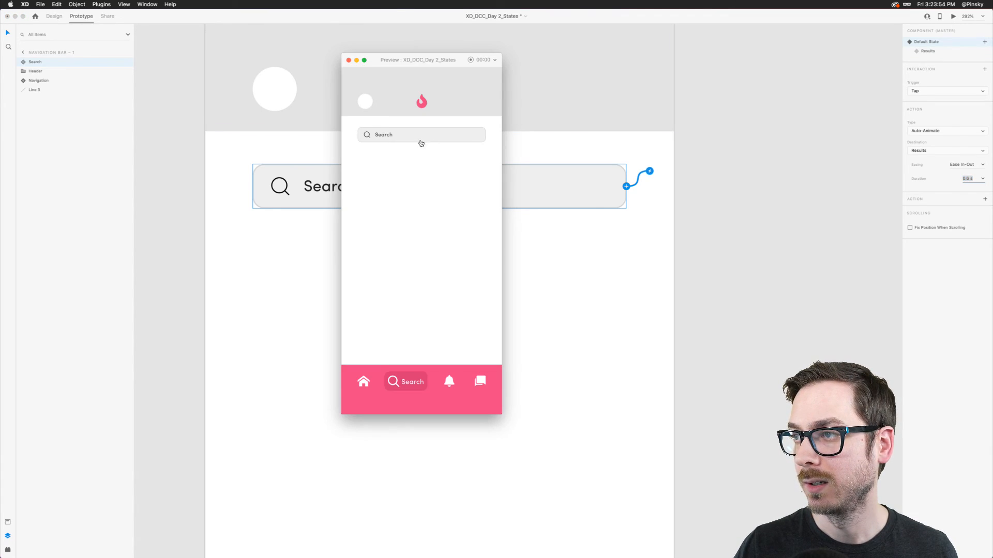
{"action": "left_click", "coordinate": [402, 136]}
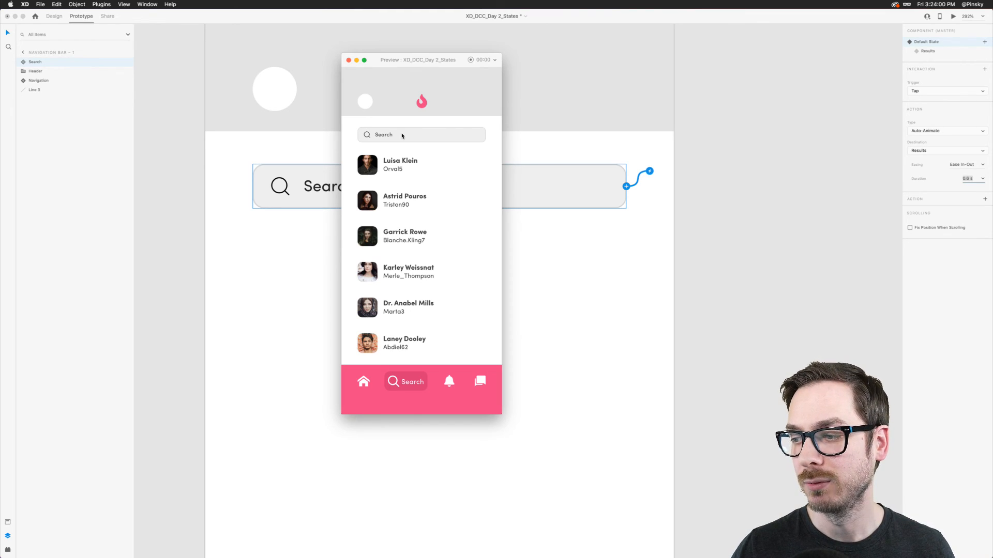
{"action": "key", "text": "super+w"}
{"action": "scroll", "coordinate": [401, 133], "scroll_direction": "down", "scroll_amount": 10}
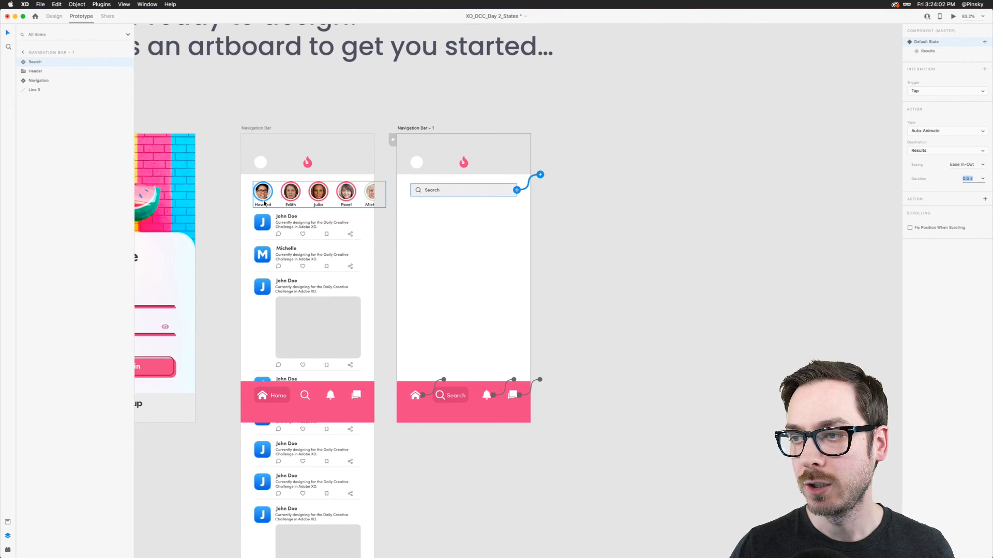
- Rewire the tap interaction of the search icon in the home screen's navigation bar to the Navigation Bar – 1 artboard
{"action": "scroll", "coordinate": [265, 340], "scroll_direction": "down", "scroll_amount": 3}
{"action": "scroll", "coordinate": [279, 340], "scroll_direction": "up", "scroll_amount": 5}
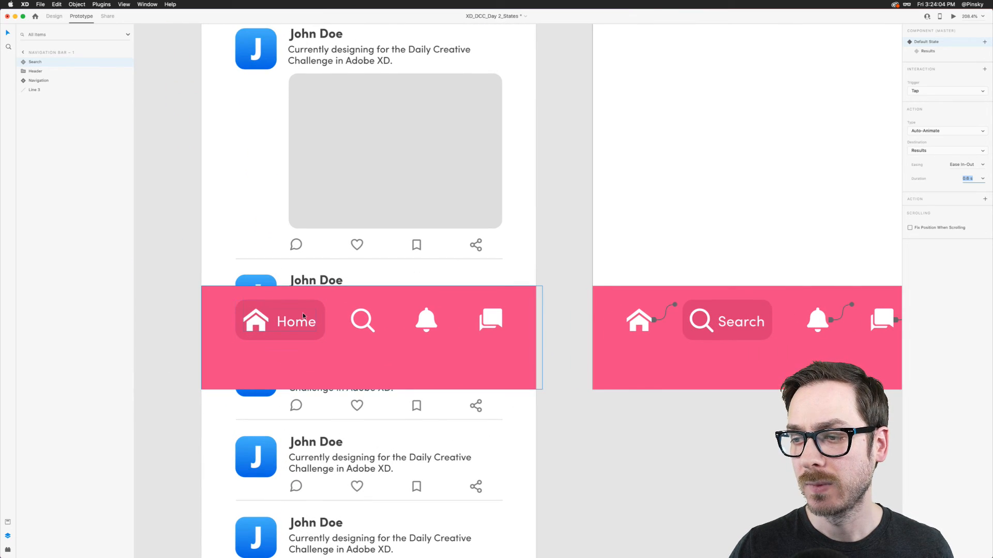
{"action": "scroll", "coordinate": [299, 323], "scroll_direction": "down", "scroll_amount": 5}
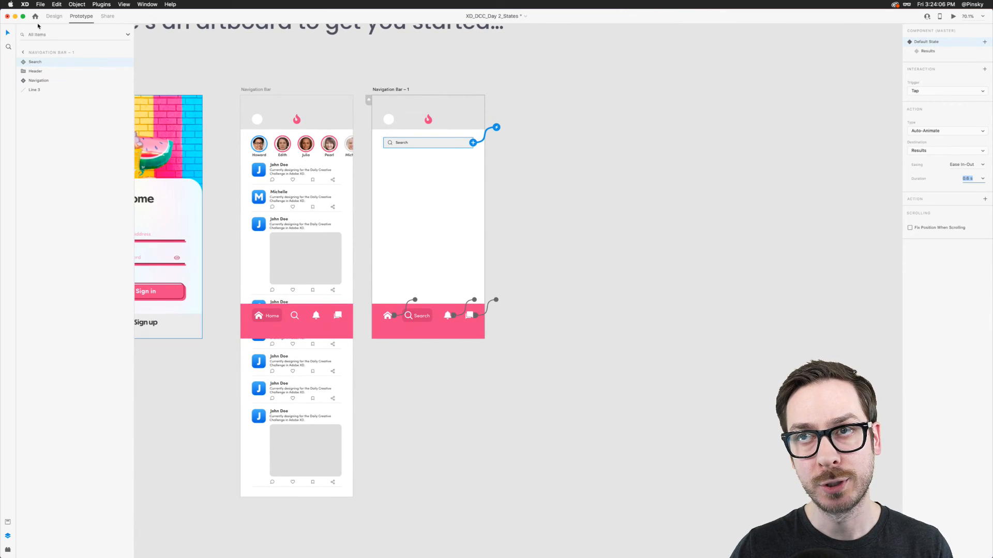
{"action": "scroll", "coordinate": [278, 315], "scroll_direction": "up", "scroll_amount": 4}
{"action": "left_click", "coordinate": [321, 312]}
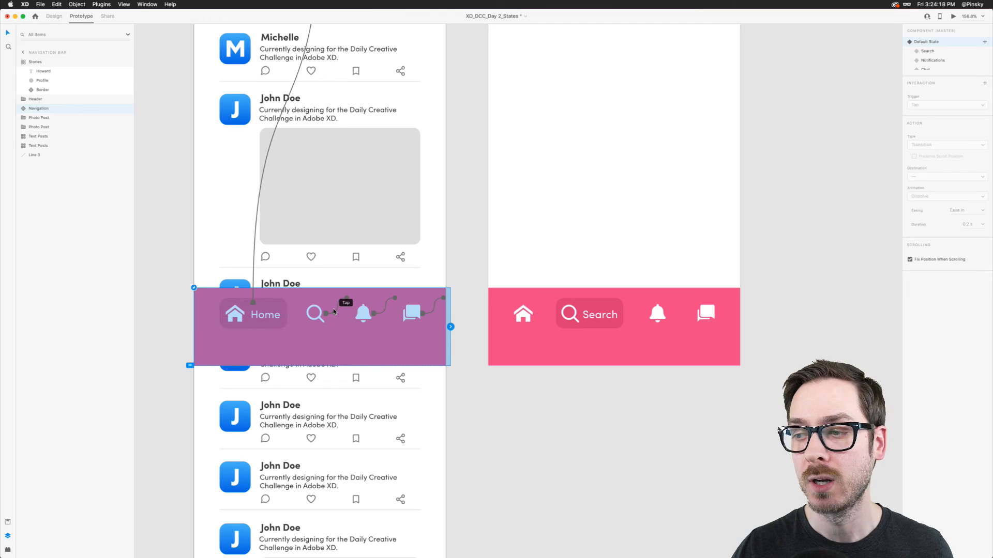
{"action": "double_click", "coordinate": [334, 312]}
{"action": "left_click", "coordinate": [337, 302]}
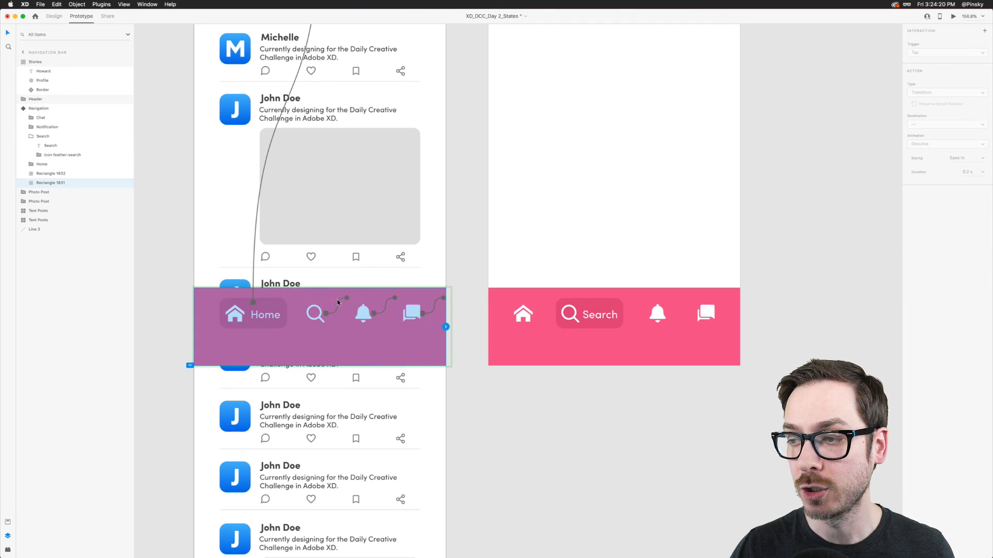
{"action": "left_click", "coordinate": [346, 299]}
{"action": "left_click_drag", "start_coordinate": [346, 299], "coordinate": [530, 207]}
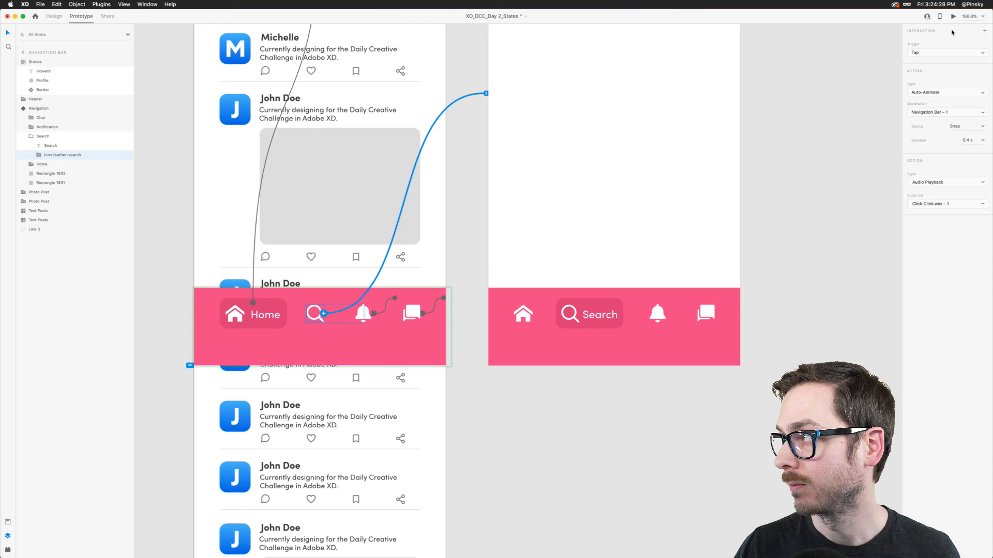
- Preview the prototype, test the navigation bar's search and home icons, and close the preview
{"action": "left_click", "coordinate": [953, 16]}
{"action": "left_click", "coordinate": [418, 382]}
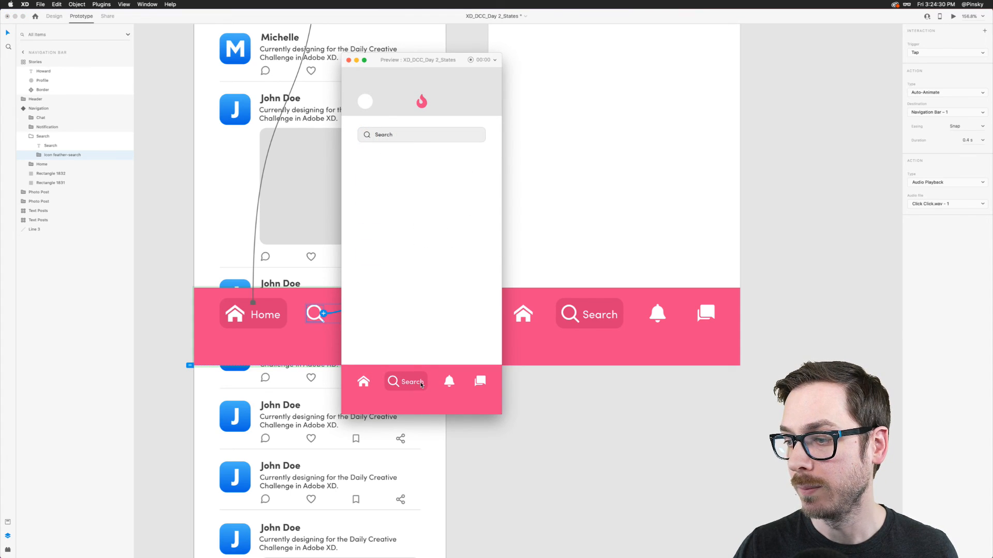
{"action": "left_click", "coordinate": [365, 383]}
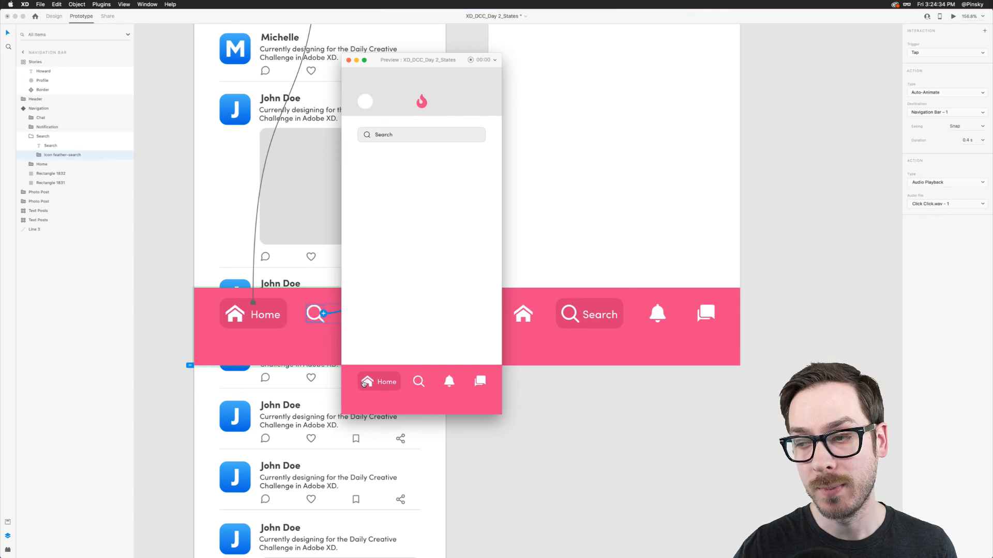
{"action": "key", "text": "super+w"}
- Rewire the tap interaction of the home icon on the search screen to the Navigation Bar artboard
{"action": "left_click", "coordinate": [522, 314]}
{"action": "double_click", "coordinate": [523, 314]}
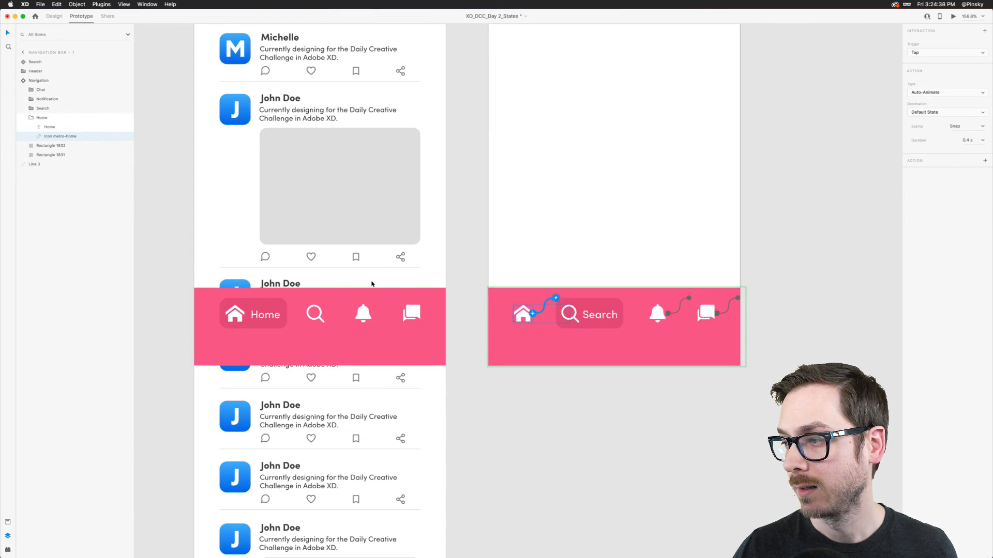
{"action": "left_click_drag", "start_coordinate": [557, 294], "coordinate": [367, 271]}
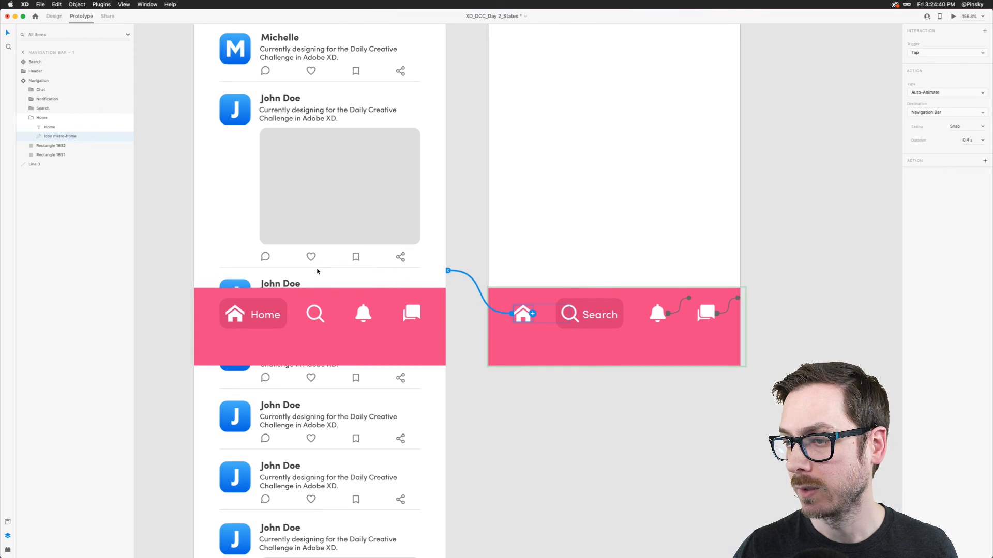
- Preview from the home screen, test going to the search screen and back home, and close the preview
{"action": "left_click", "coordinate": [336, 236]}
{"action": "key", "text": "super+Return"}
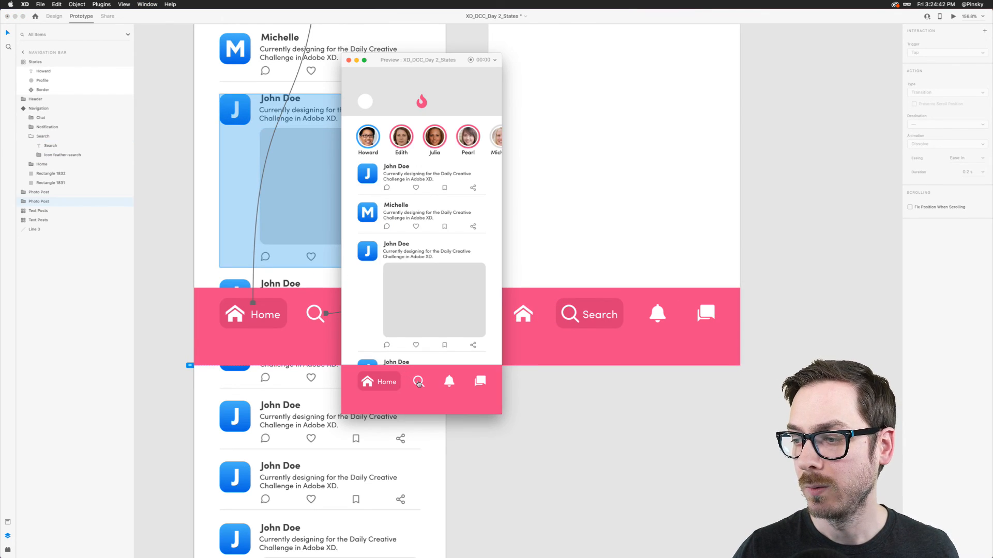
{"action": "left_click", "coordinate": [418, 382]}
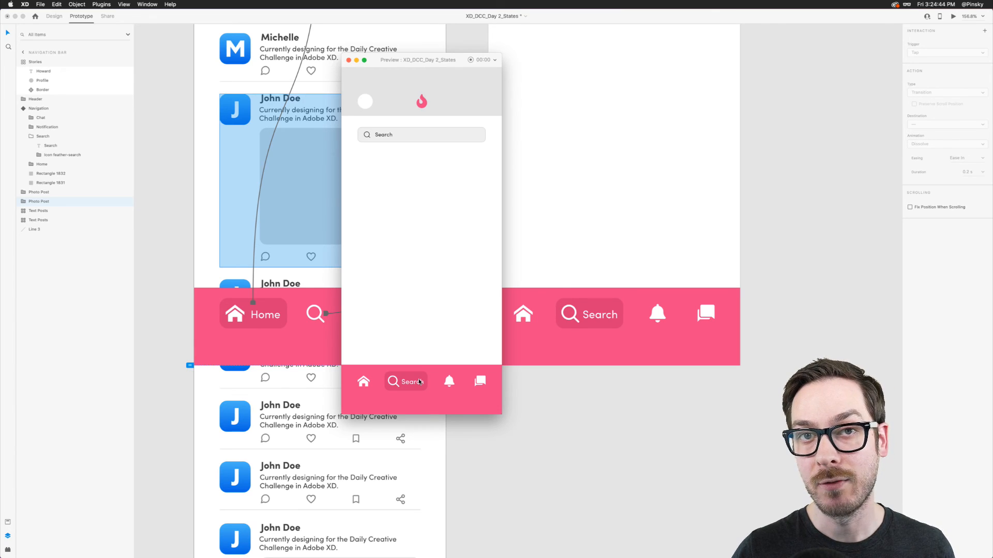
{"action": "left_click", "coordinate": [365, 383]}
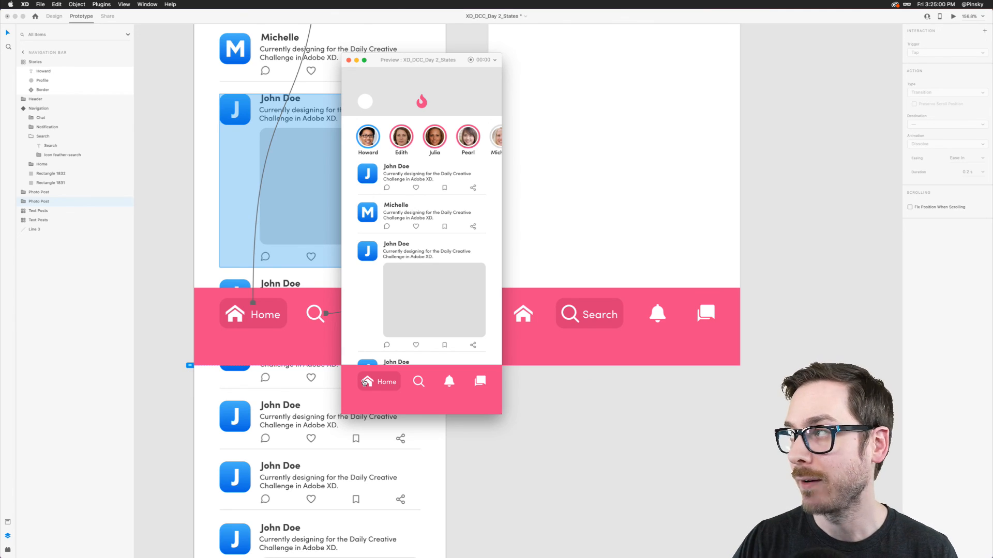
{"action": "key", "text": "super+w"}
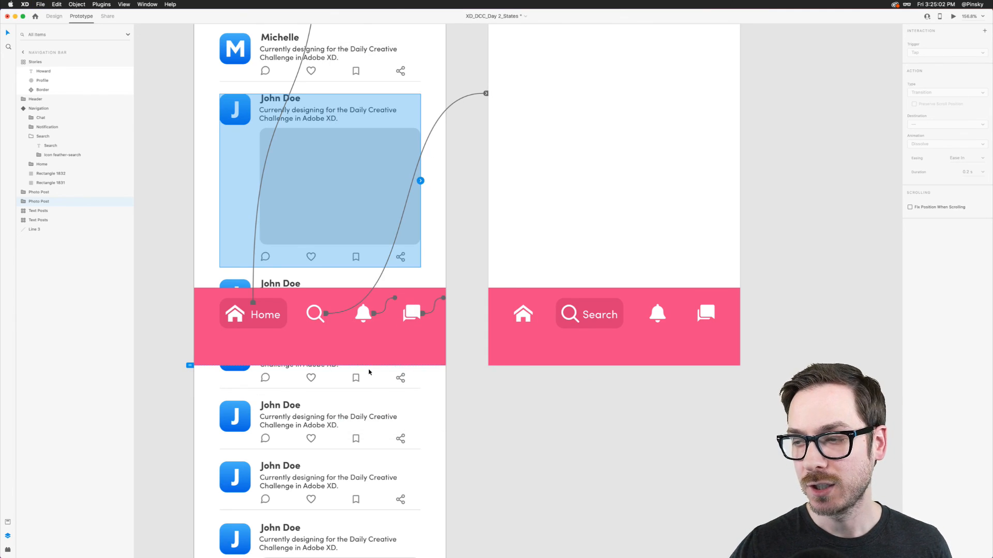
- Preview the full flow from the home screen to the search screen, test the search bar's results animation, and close the preview
{"action": "scroll", "coordinate": [455, 254], "scroll_direction": "up", "scroll_amount": 5}
{"action": "key", "text": "super+Return"}
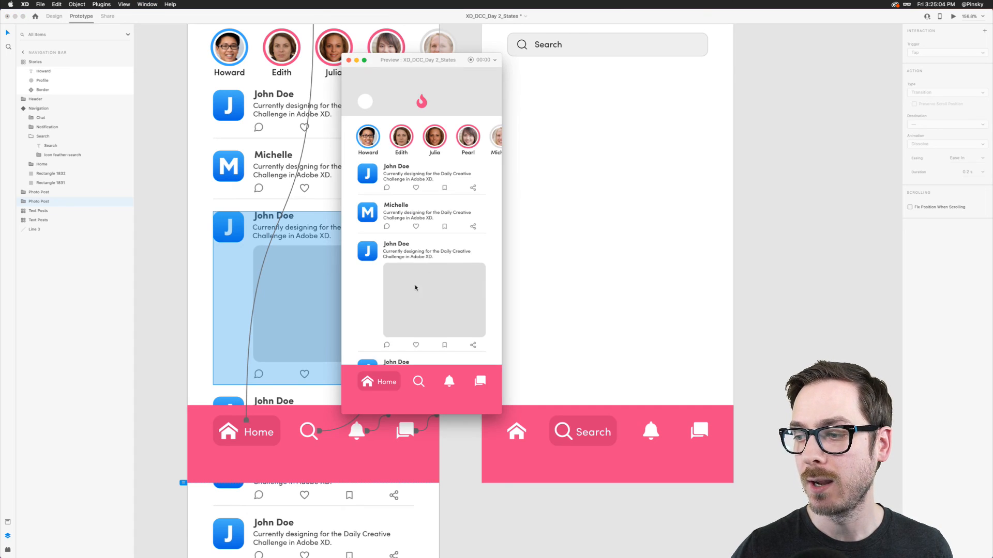
{"action": "left_click", "coordinate": [422, 384]}
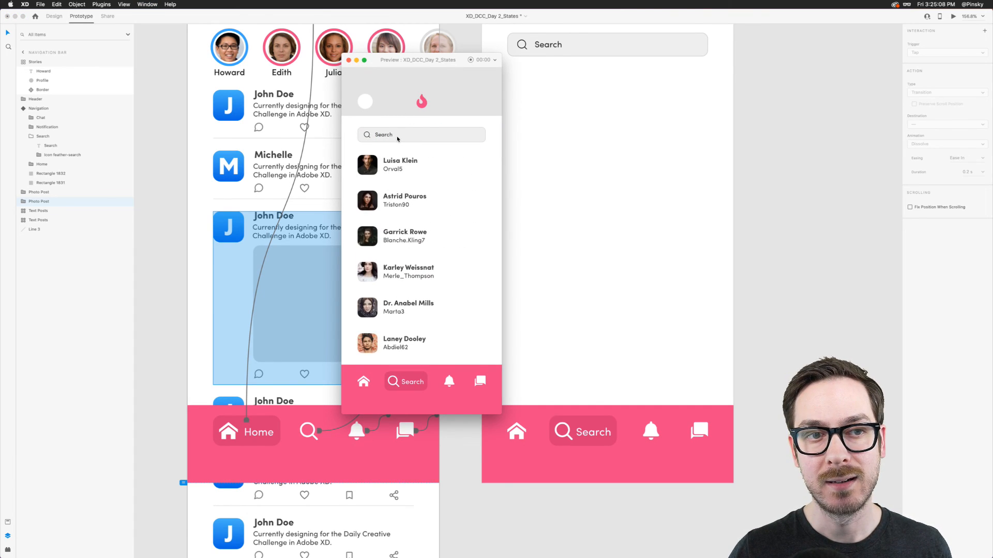
{"action": "key", "text": "super+w"}
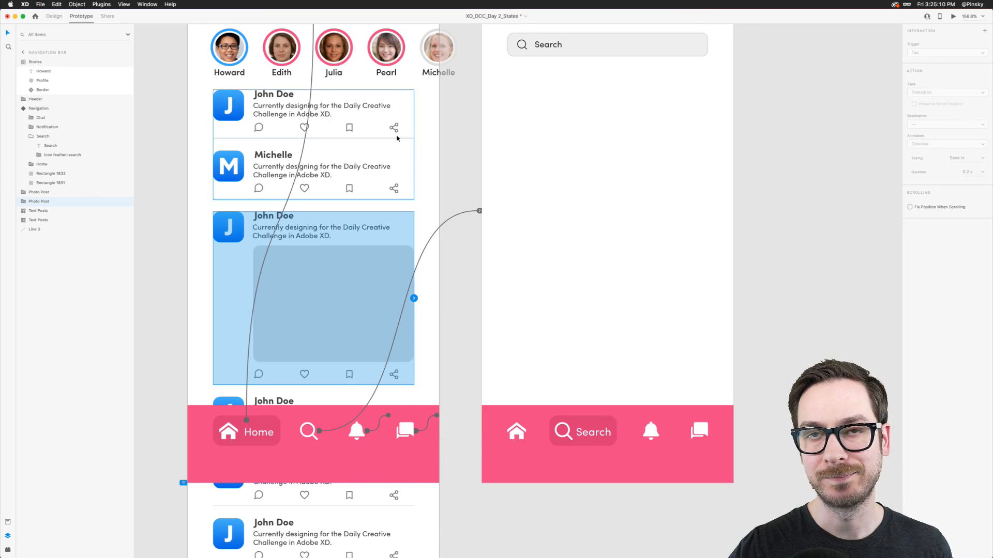